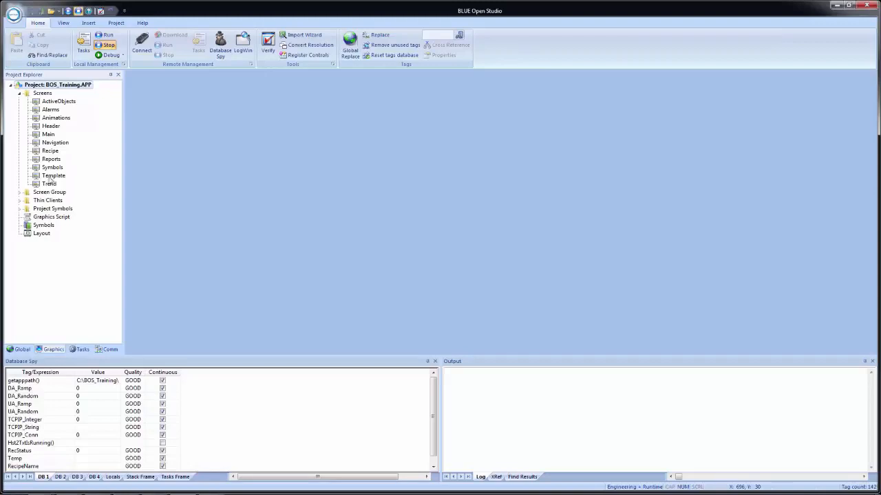
Step: Open the Template screen and save a copy of it as ActiveX
{"action": "double_click", "coordinate": [50, 177]}
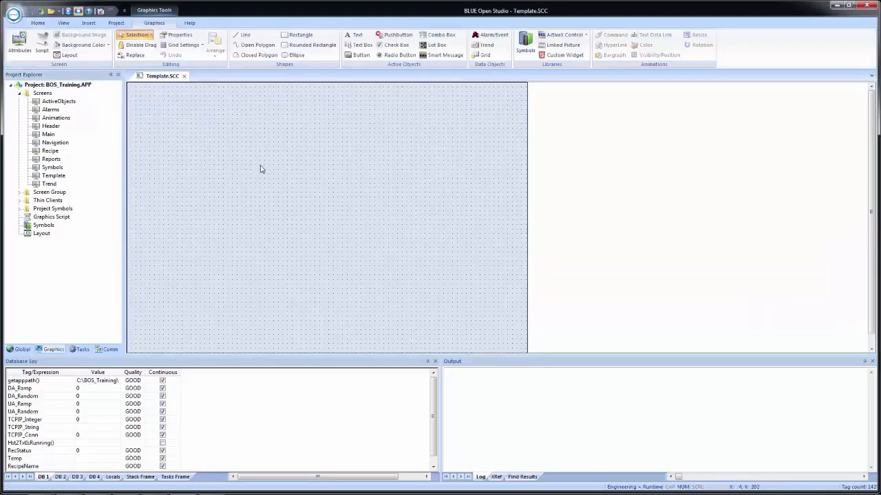
{"action": "left_click", "coordinate": [41, 11]}
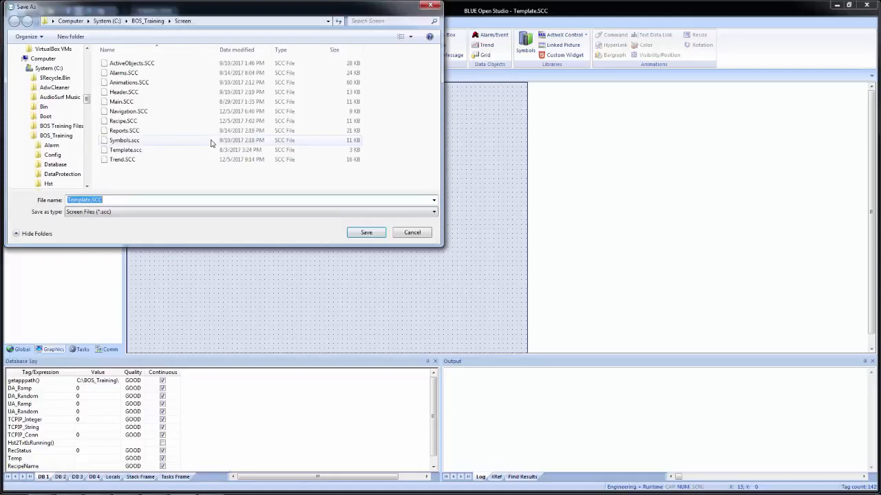
{"action": "type", "text": "ActiveX"}
{"action": "key", "text": "Escape"}
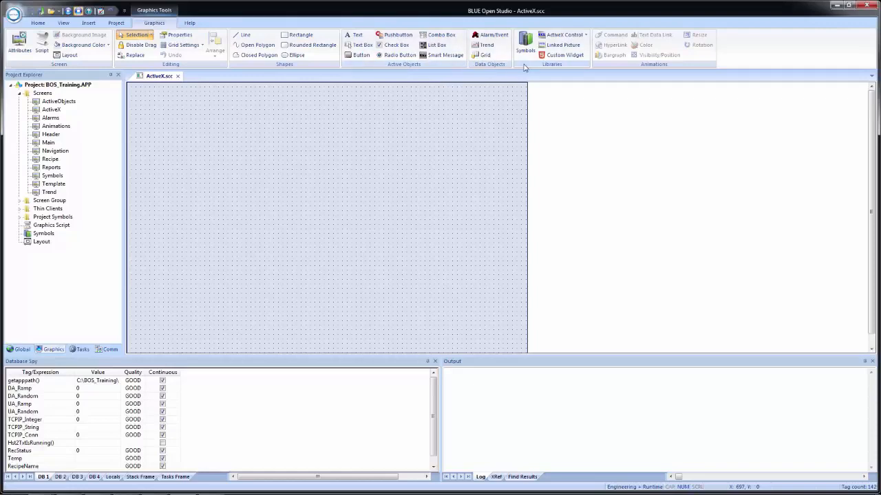
Step: Look through the list of ActiveX controls available for insertion, checking the Microsoft controls and their source files
{"action": "left_click", "coordinate": [550, 38]}
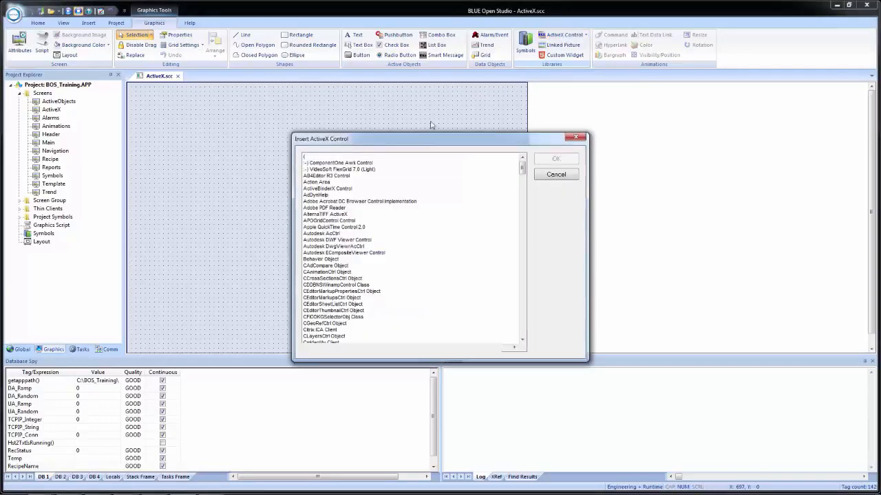
{"action": "left_click_drag", "start_coordinate": [429, 141], "coordinate": [419, 99]}
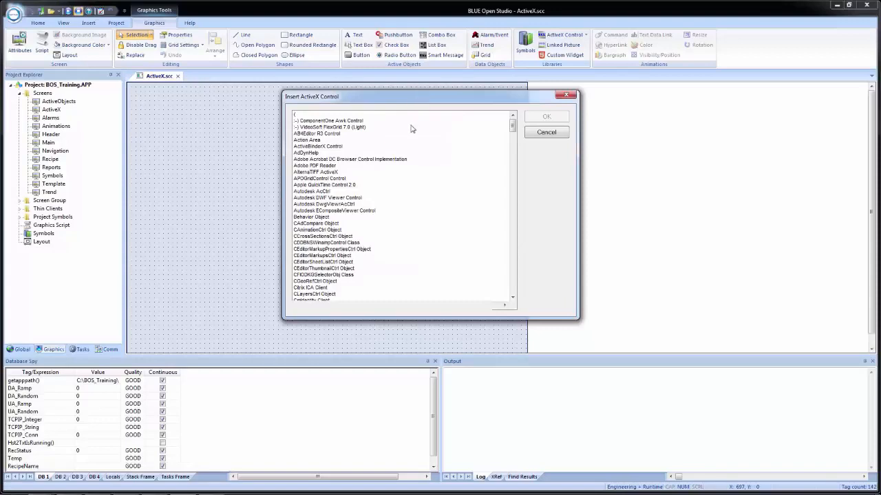
{"action": "left_click", "coordinate": [391, 185]}
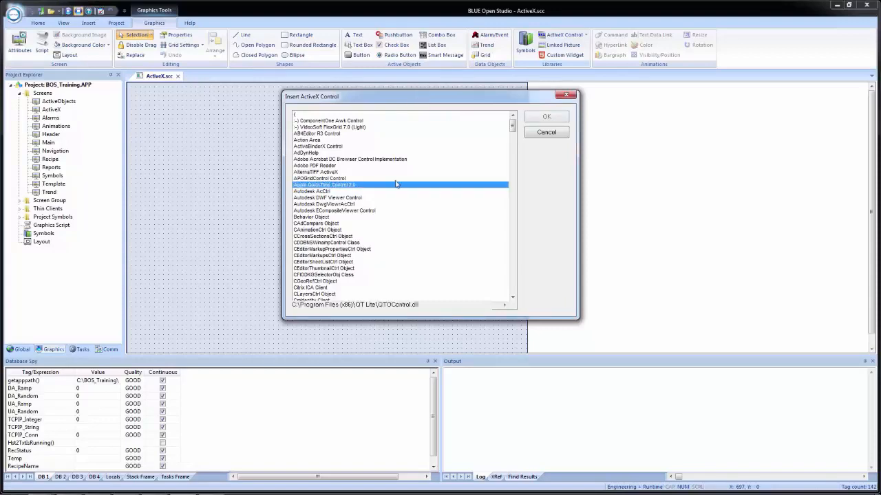
{"action": "scroll", "coordinate": [424, 203], "scroll_direction": "down", "scroll_amount": 15}
{"action": "scroll", "coordinate": [425, 203], "scroll_direction": "down", "scroll_amount": 10}
{"action": "scroll", "coordinate": [424, 204], "scroll_direction": "down", "scroll_amount": 15}
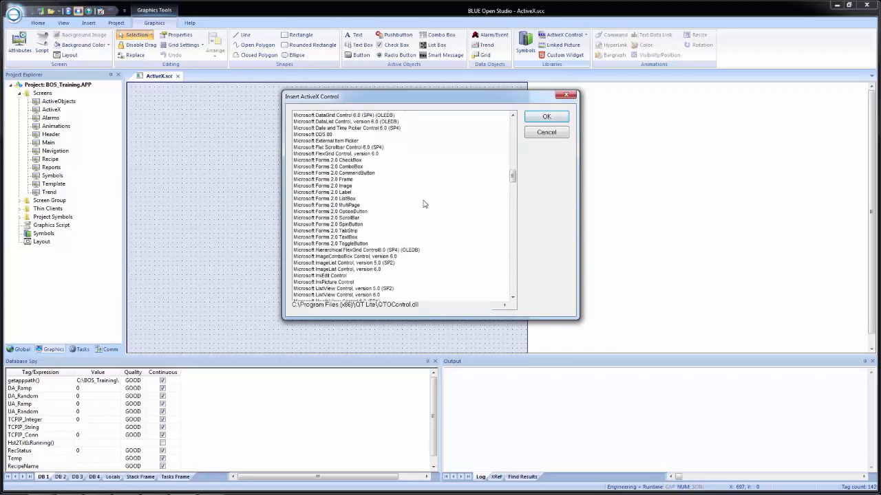
{"action": "scroll", "coordinate": [424, 204], "scroll_direction": "down", "scroll_amount": 1}
{"action": "left_click", "coordinate": [349, 198]}
{"action": "left_click", "coordinate": [338, 249]}
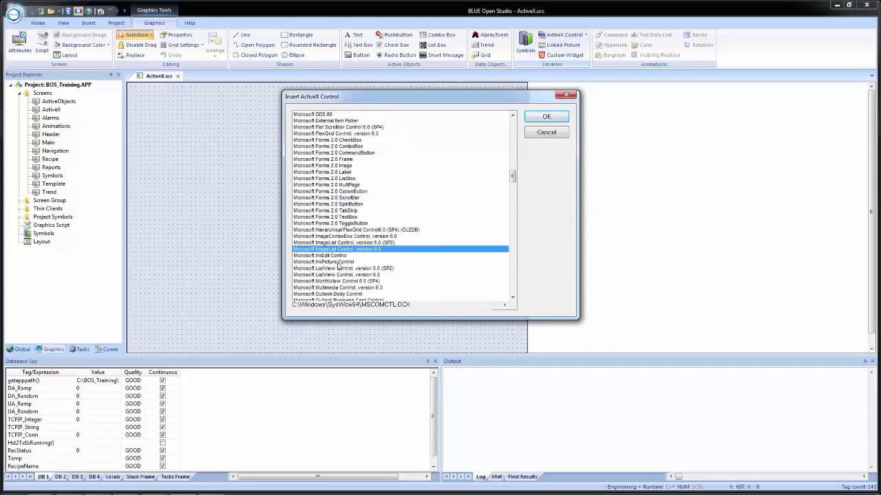
{"action": "left_click", "coordinate": [341, 275]}
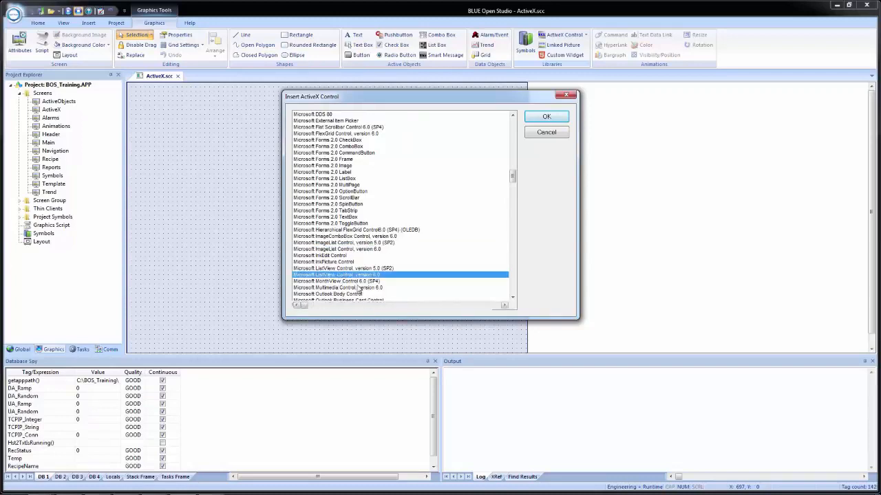
{"action": "left_click", "coordinate": [312, 250]}
{"action": "left_click", "coordinate": [333, 199]}
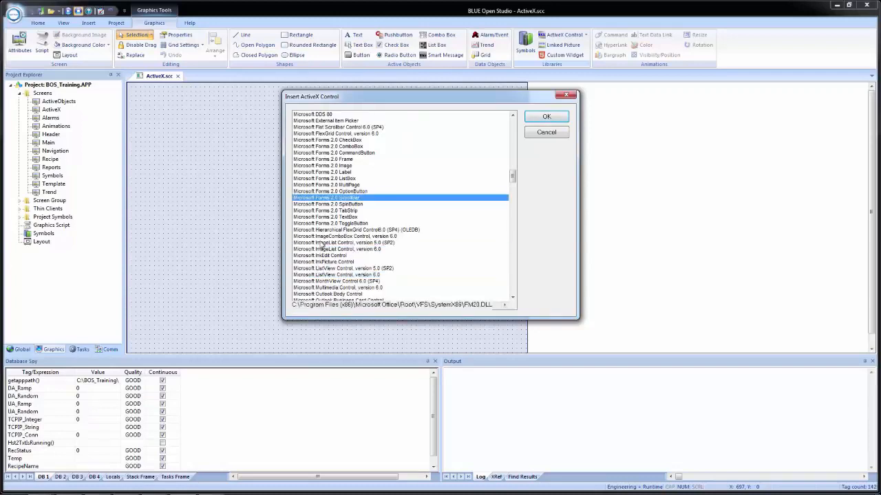
{"action": "left_click", "coordinate": [320, 255]}
{"action": "scroll", "coordinate": [323, 227], "scroll_direction": "down", "scroll_amount": 4}
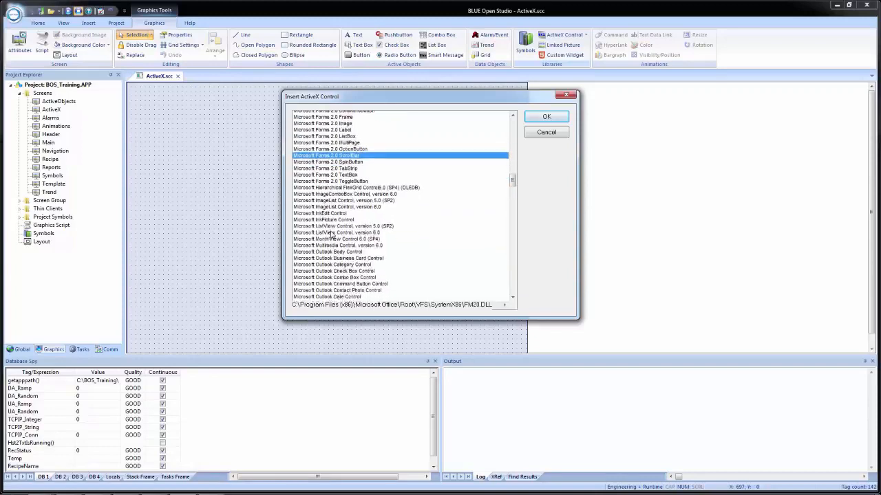
{"action": "left_click", "coordinate": [322, 217]}
{"action": "left_click", "coordinate": [324, 275]}
{"action": "scroll", "coordinate": [326, 272], "scroll_direction": "down", "scroll_amount": 7}
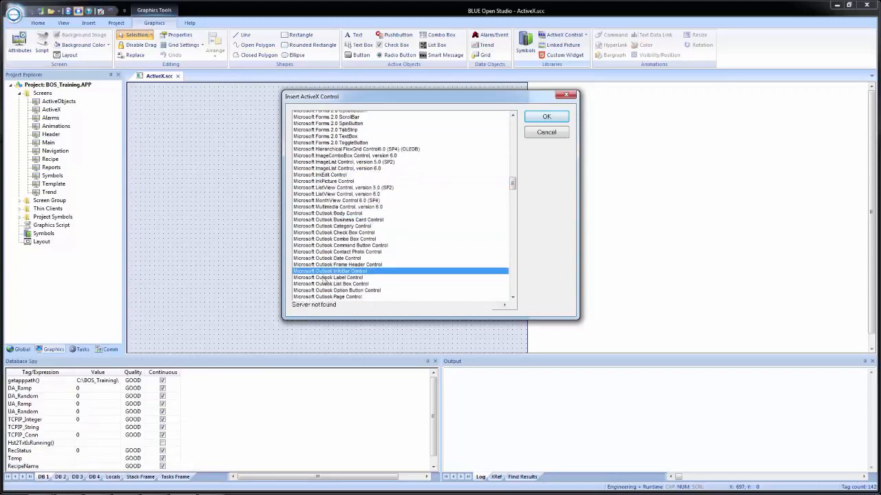
{"action": "left_click", "coordinate": [331, 262]}
{"action": "scroll", "coordinate": [331, 263], "scroll_direction": "down", "scroll_amount": 8}
{"action": "left_click", "coordinate": [334, 269]}
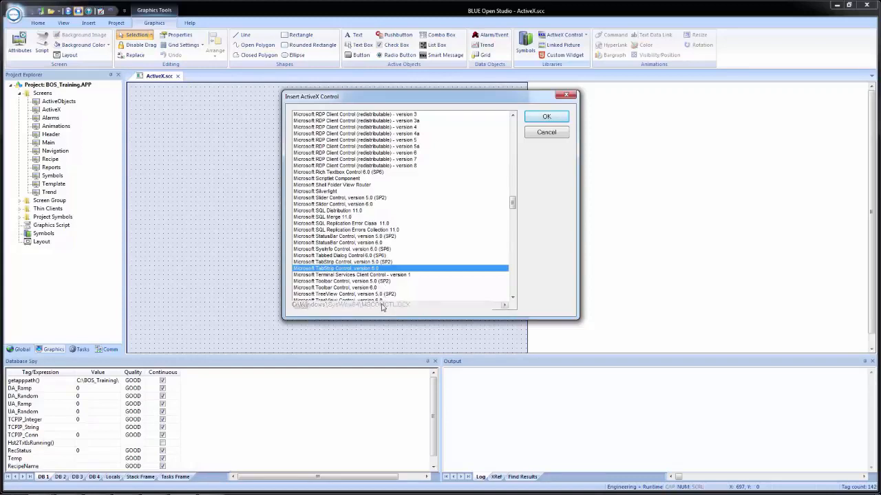
{"action": "left_click", "coordinate": [346, 166]}
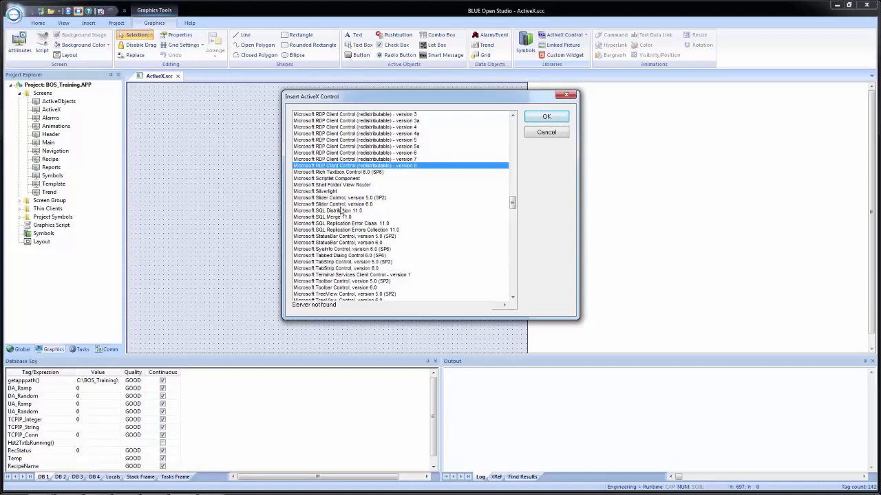
Step: Insert the Microsoft Slider Control, version 6.0 on the ActiveX screen and move it to about X 10, Y 160
{"action": "scroll", "coordinate": [349, 210], "scroll_direction": "up", "scroll_amount": 1}
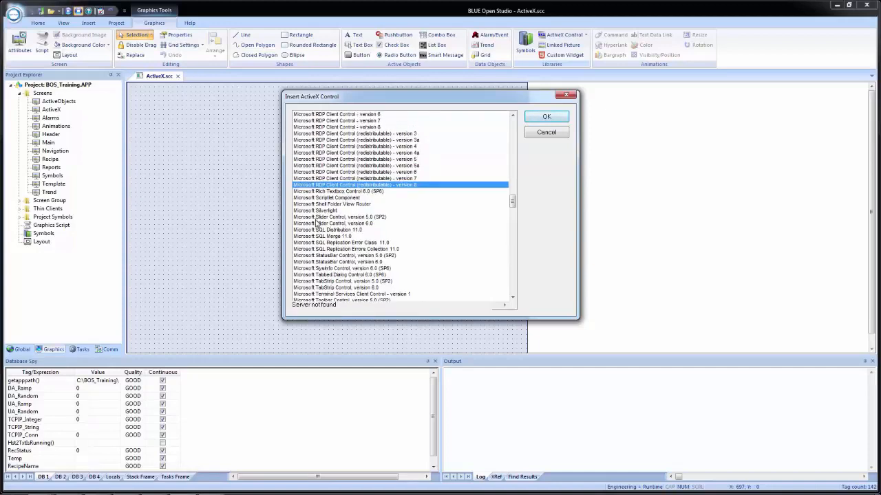
{"action": "left_click", "coordinate": [336, 225]}
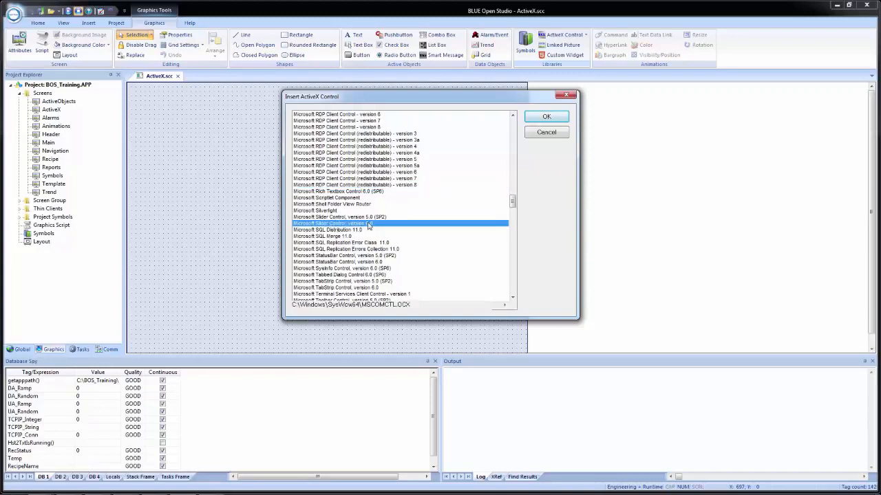
{"action": "left_click", "coordinate": [543, 122]}
{"action": "left_click_drag", "start_coordinate": [159, 100], "coordinate": [158, 176]}
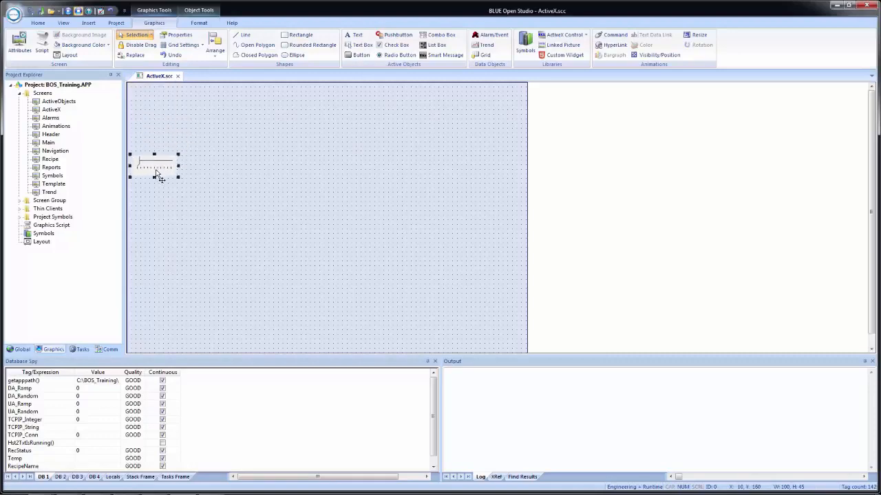
Step: Open the slider's object properties and try to name the control "MS Slider 1"
{"action": "double_click", "coordinate": [157, 176]}
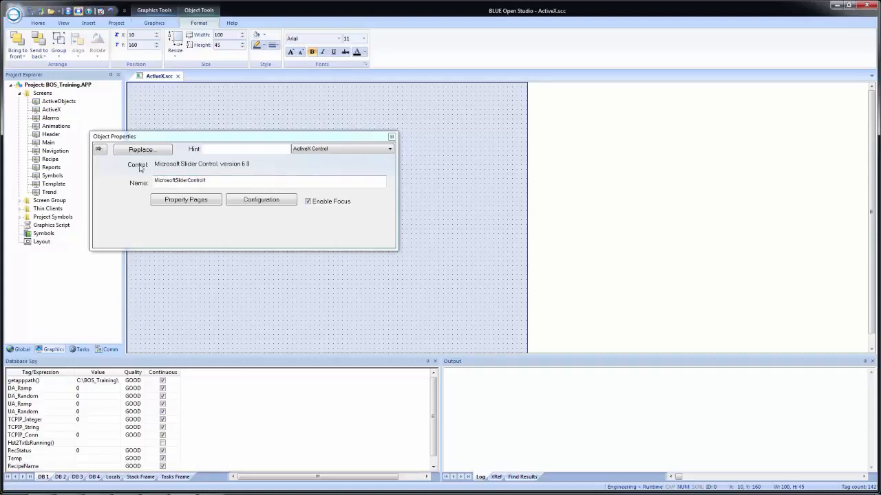
{"action": "double_click", "coordinate": [221, 179]}
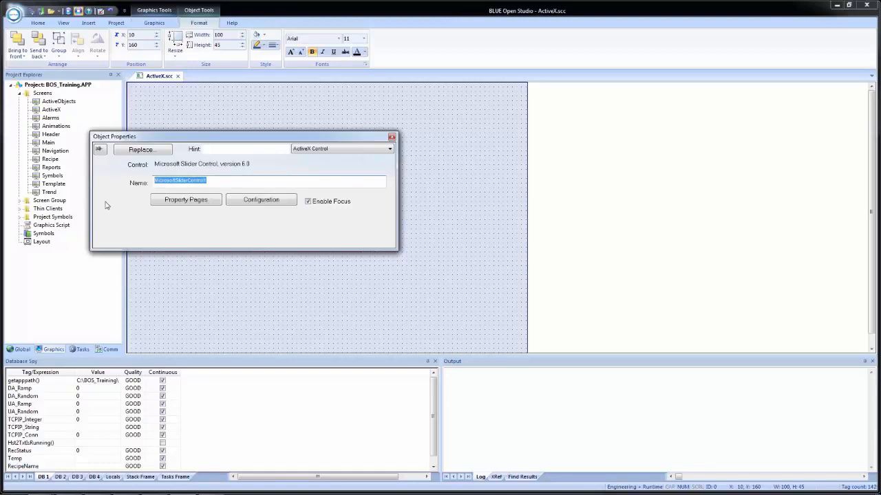
{"action": "type", "text": "MS Slider 1"}
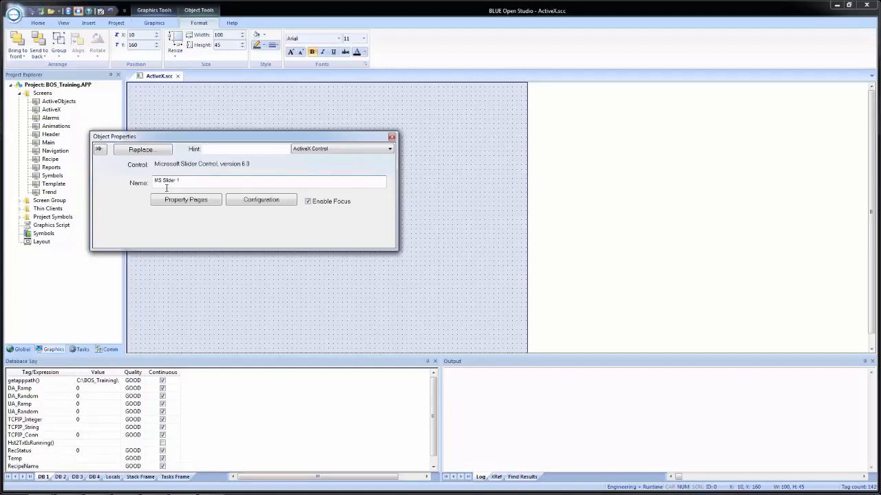
{"action": "left_click", "coordinate": [180, 201]}
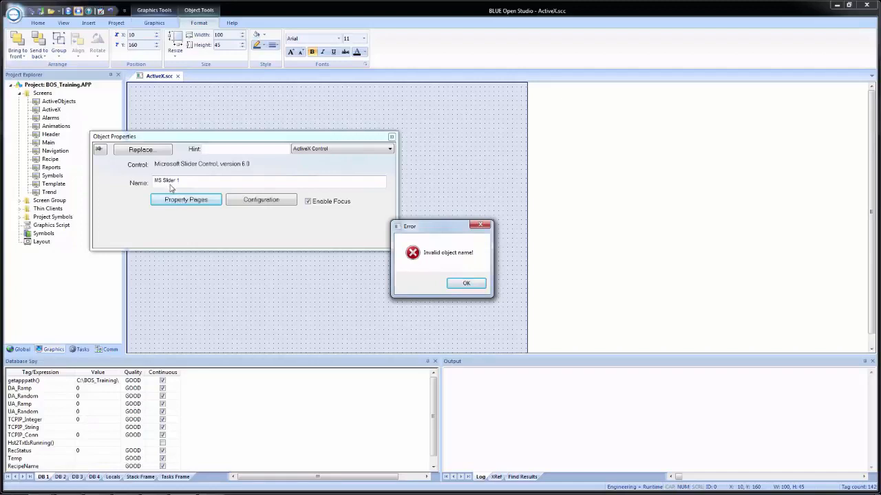
{"action": "left_click", "coordinate": [457, 284]}
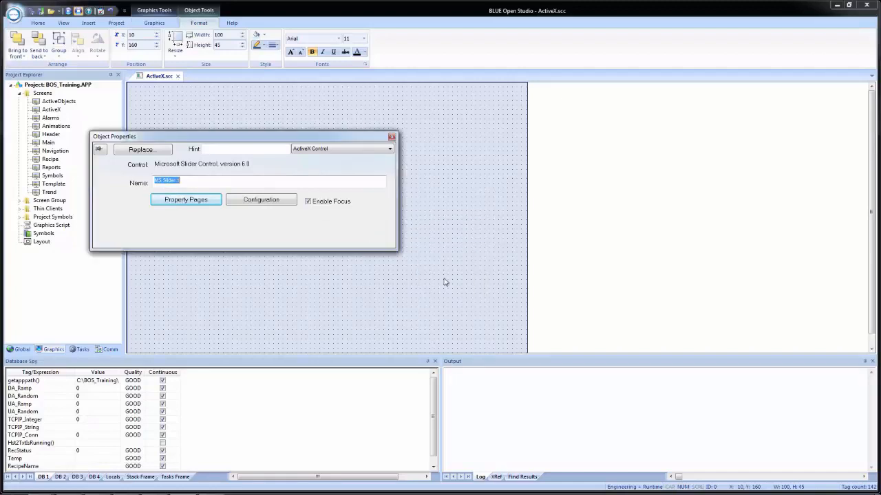
Step: Remove the spaces from the slider control's name so it reads MSSlider1
{"action": "left_click", "coordinate": [163, 180]}
{"action": "key", "text": "BackSpace"}
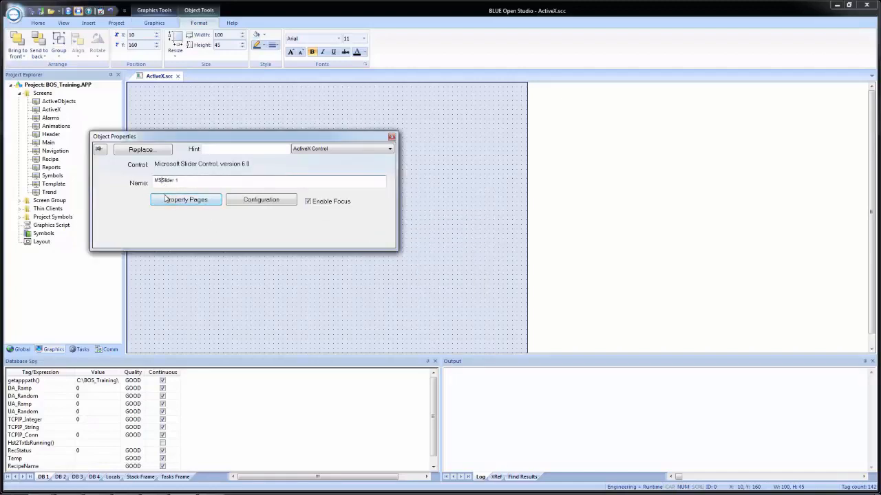
{"action": "left_click", "coordinate": [175, 181]}
{"action": "key", "text": "BackSpace"}
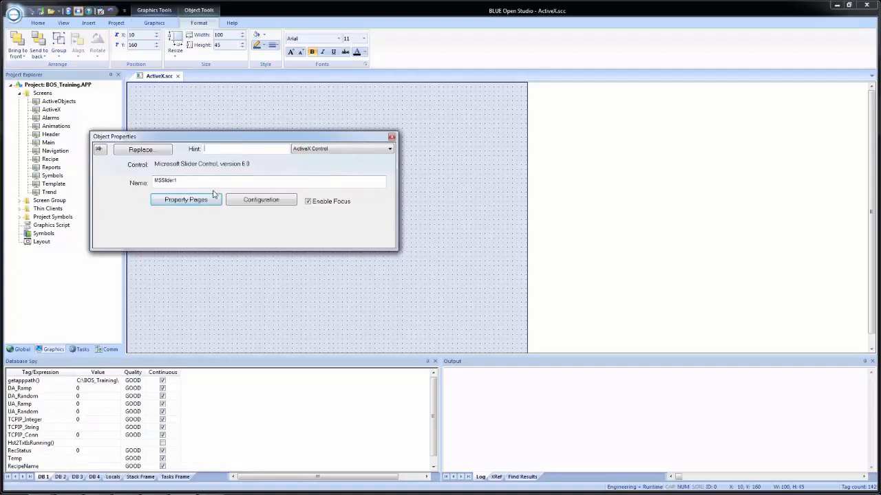
Step: Set the slider's Max value to 100 in its property pages and apply the change
{"action": "left_click", "coordinate": [186, 201]}
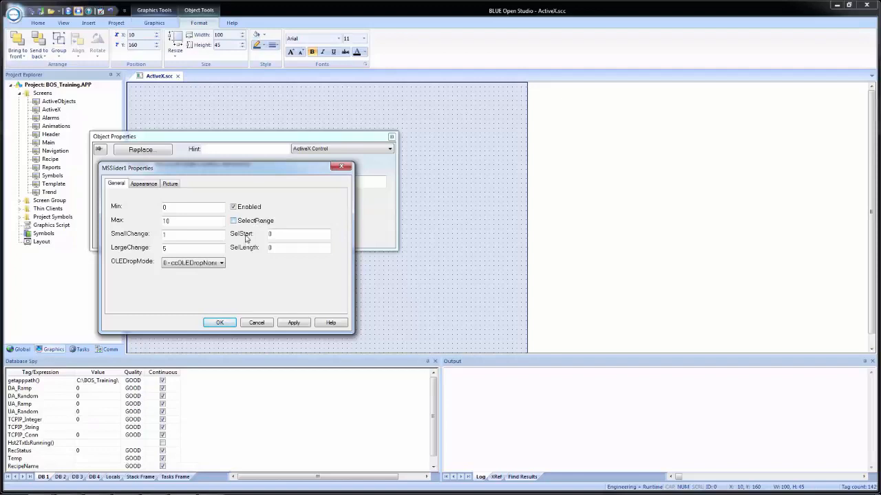
{"action": "right_click", "coordinate": [286, 249]}
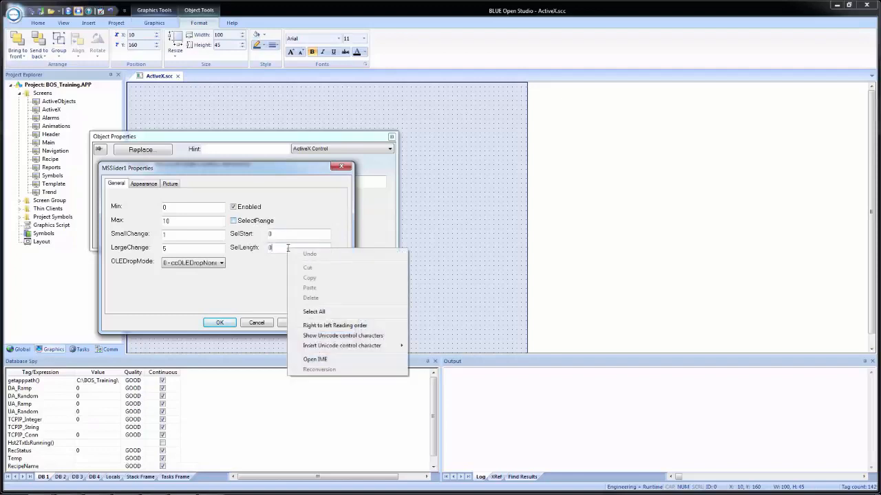
{"action": "left_click", "coordinate": [194, 210]}
{"action": "left_click", "coordinate": [185, 220]}
{"action": "right_click", "coordinate": [185, 220]}
{"action": "left_click", "coordinate": [178, 221]}
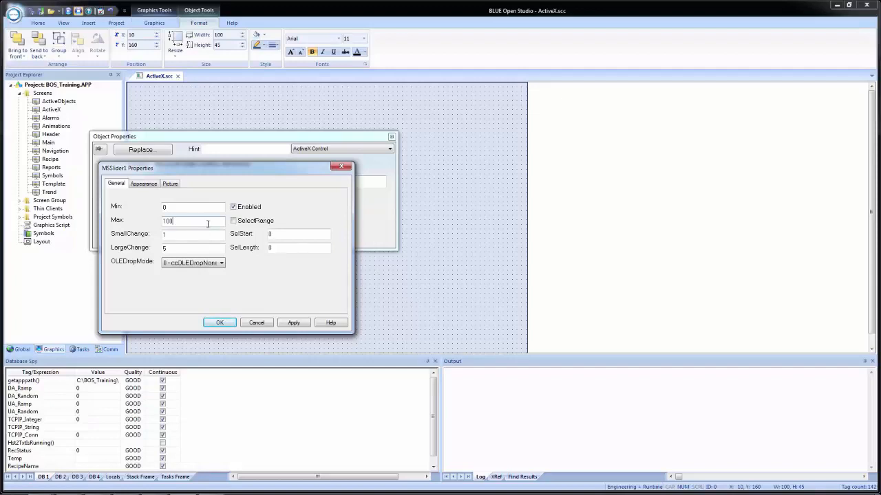
{"action": "left_click", "coordinate": [294, 323]}
Step: Examine the slider's orientation, tick style, mouse pointer, text position and picture options, and close its property pages
{"action": "left_click", "coordinate": [145, 188]}
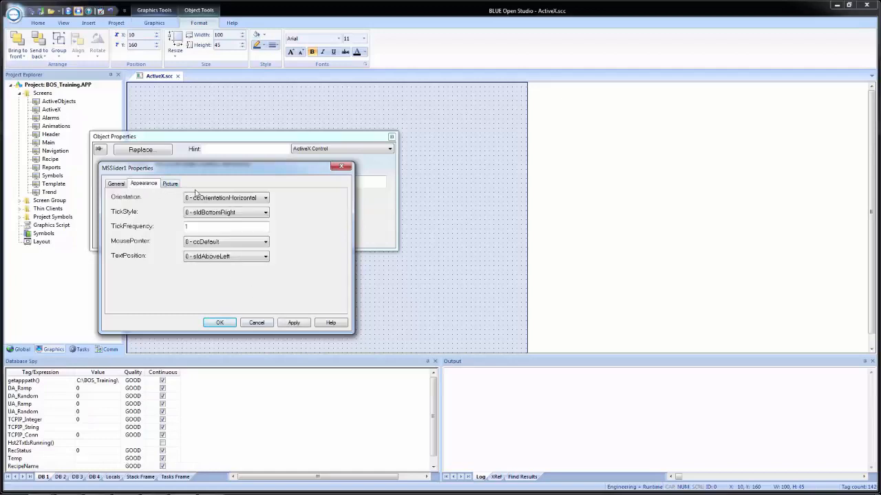
{"action": "left_click", "coordinate": [222, 199]}
{"action": "left_click", "coordinate": [227, 206]}
{"action": "left_click", "coordinate": [204, 213]}
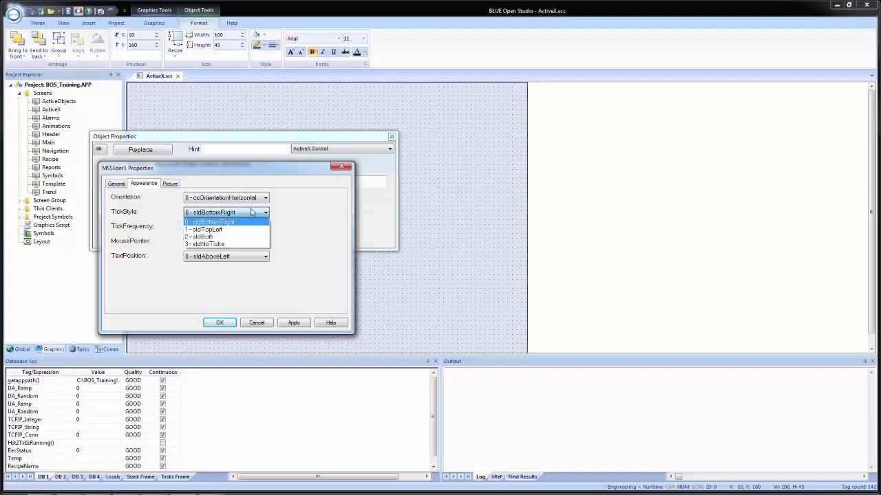
{"action": "left_click", "coordinate": [234, 222]}
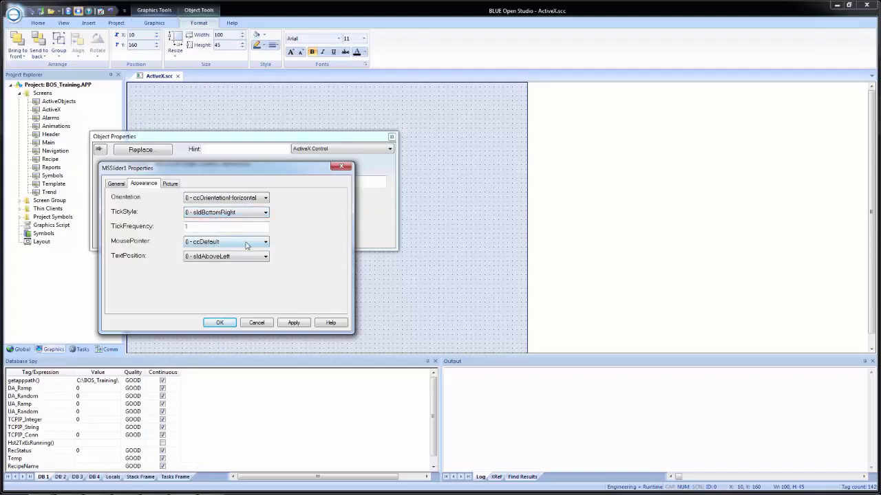
{"action": "left_click", "coordinate": [237, 244]}
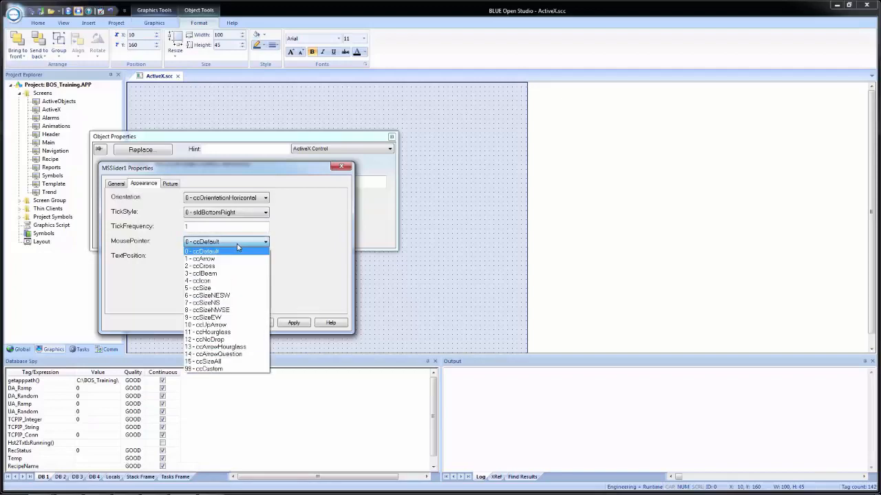
{"action": "left_click", "coordinate": [236, 244]}
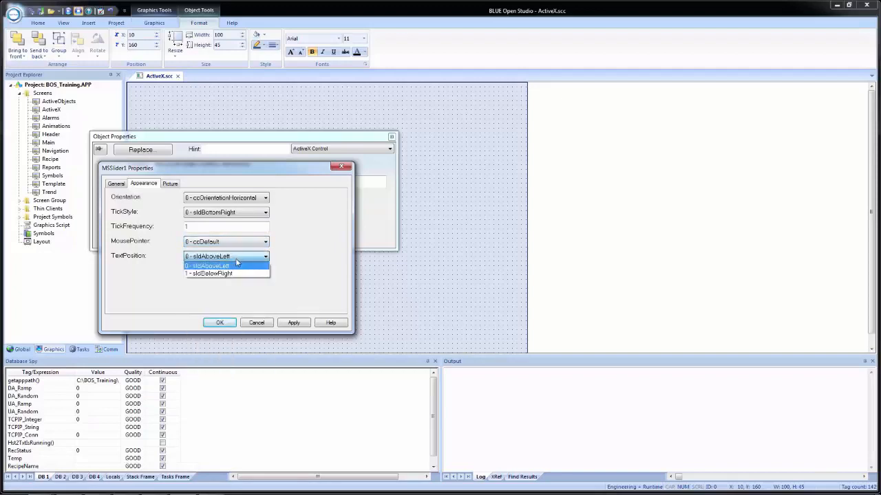
{"action": "left_click", "coordinate": [237, 264]}
{"action": "left_click", "coordinate": [169, 184]}
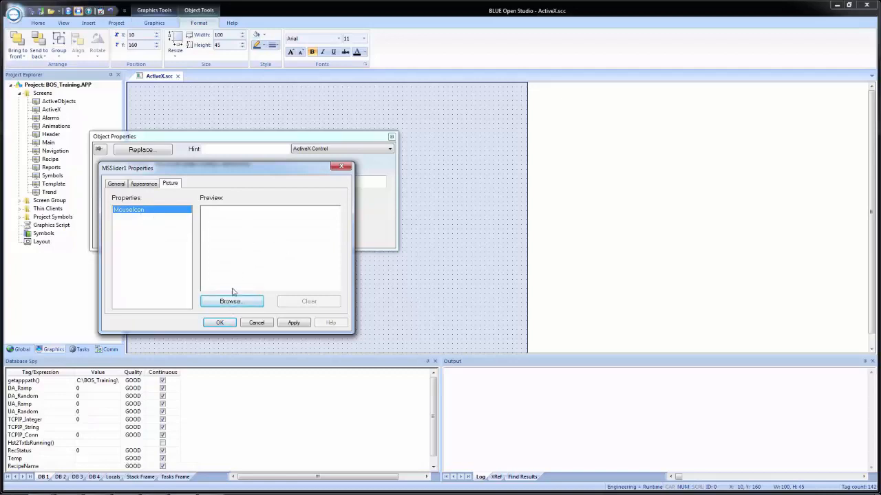
{"action": "left_click", "coordinate": [144, 184]}
{"action": "left_click", "coordinate": [116, 184]}
{"action": "left_click", "coordinate": [217, 323]}
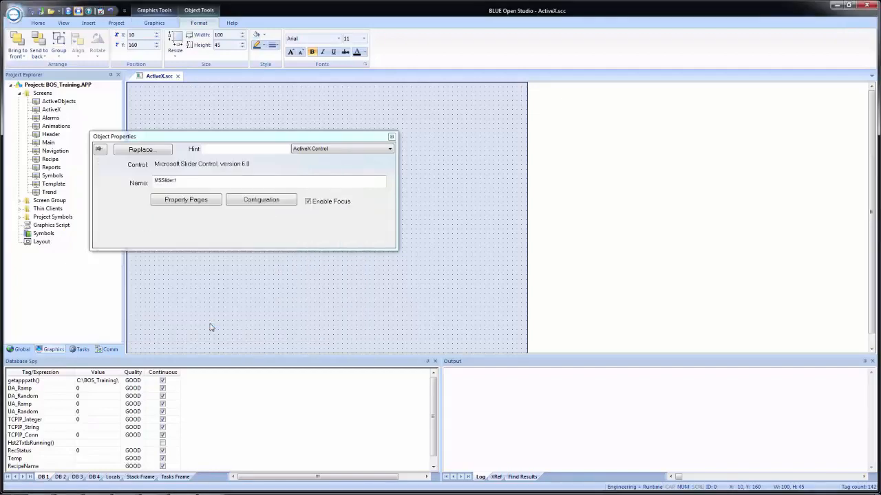
Step: Open the slider's configuration and look over its methods, events and properties
{"action": "left_click", "coordinate": [274, 201]}
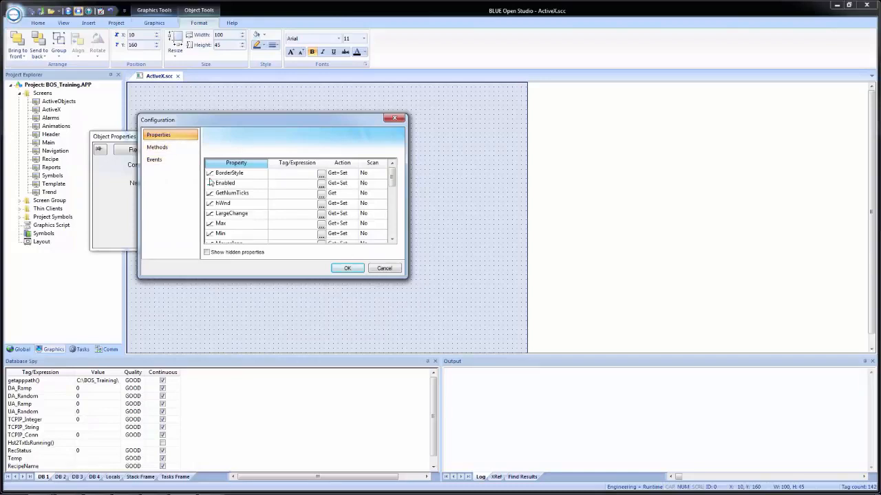
{"action": "left_click", "coordinate": [178, 148]}
{"action": "left_click", "coordinate": [176, 161]}
{"action": "left_click", "coordinate": [176, 140]}
{"action": "left_click", "coordinate": [227, 177]}
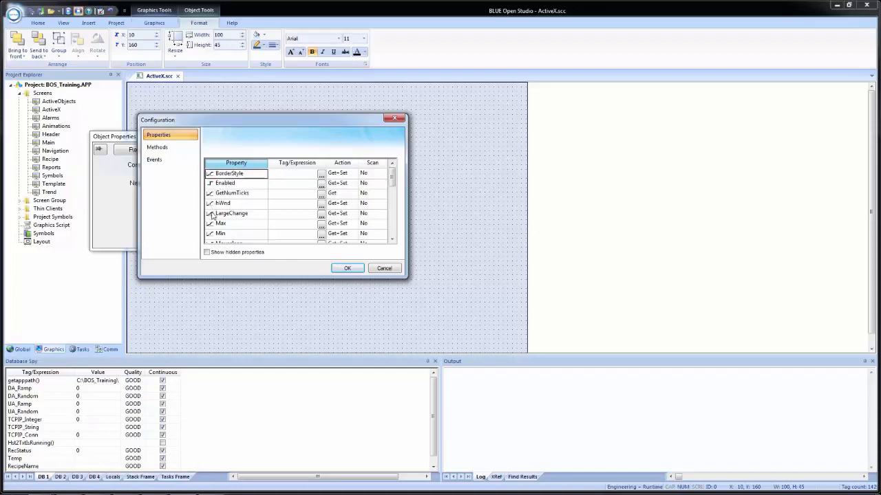
Step: Link the slider's Value property to the Temperature tag
{"action": "left_click", "coordinate": [231, 186]}
{"action": "scroll", "coordinate": [234, 201], "scroll_direction": "down", "scroll_amount": 5}
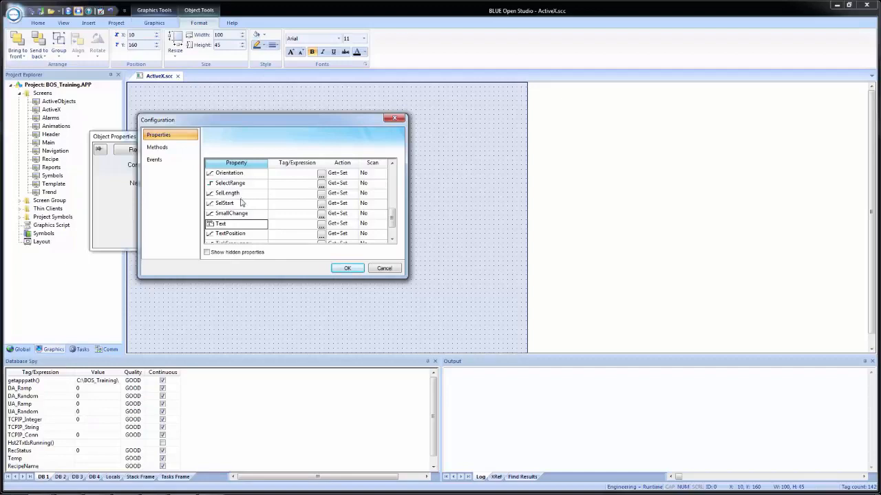
{"action": "scroll", "coordinate": [242, 202], "scroll_direction": "down", "scroll_amount": 1}
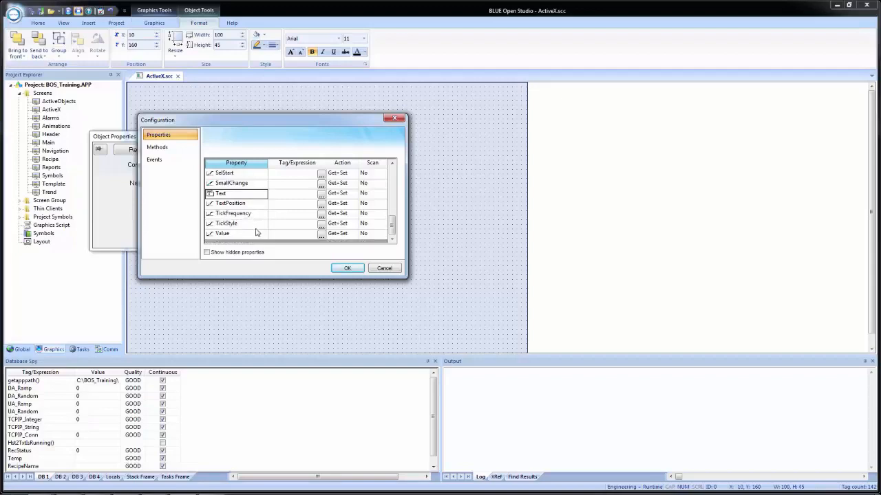
{"action": "left_click", "coordinate": [279, 235]}
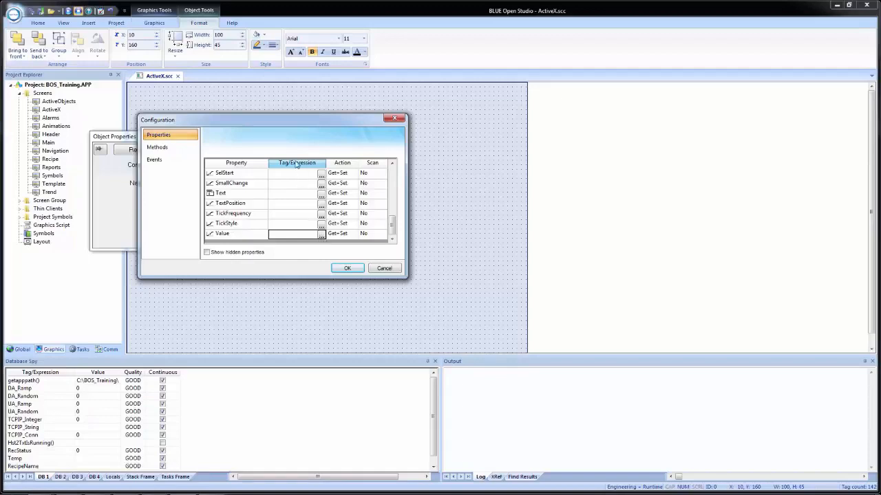
{"action": "left_click", "coordinate": [289, 237]}
{"action": "left_click", "coordinate": [322, 236]}
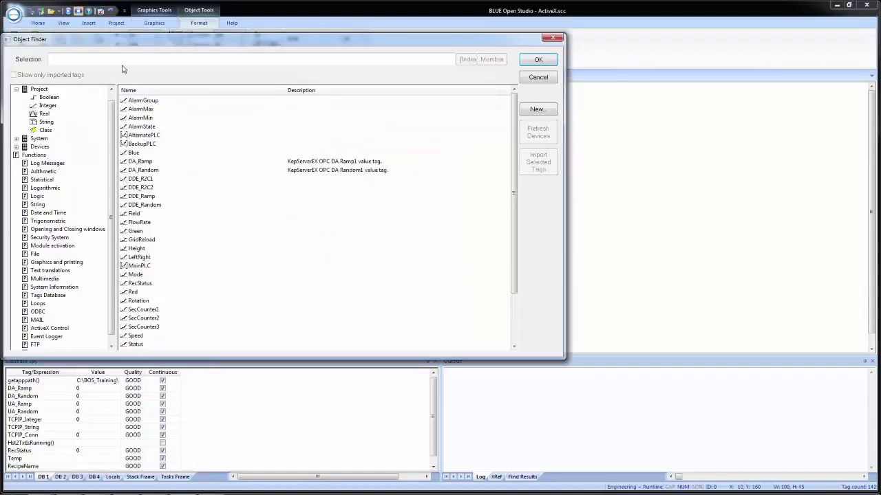
{"action": "type", "text": "tem"}
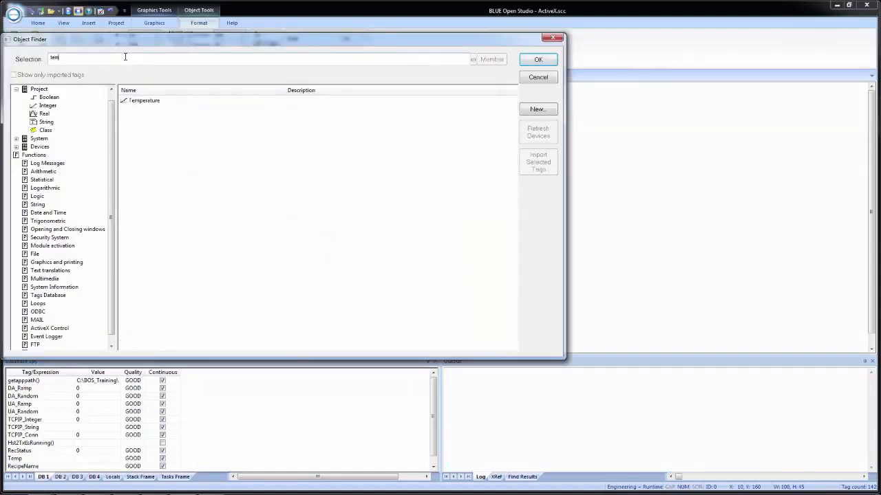
{"action": "left_click", "coordinate": [136, 104]}
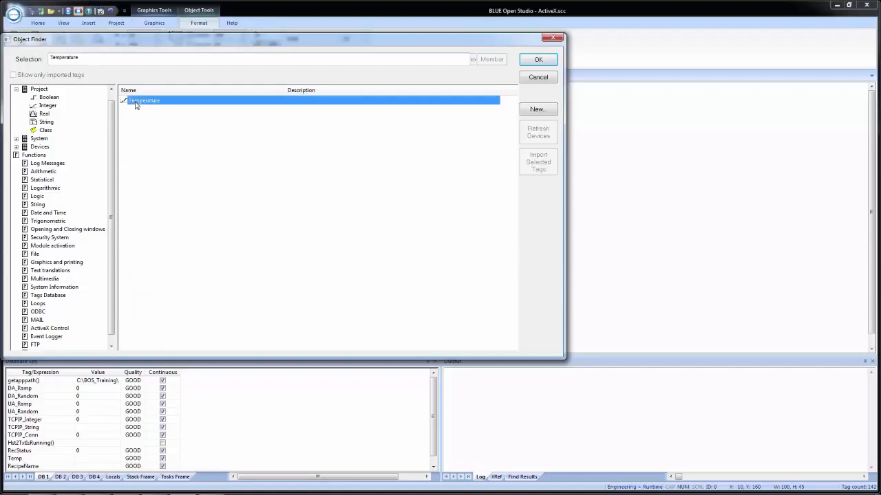
{"action": "left_click", "coordinate": [536, 62]}
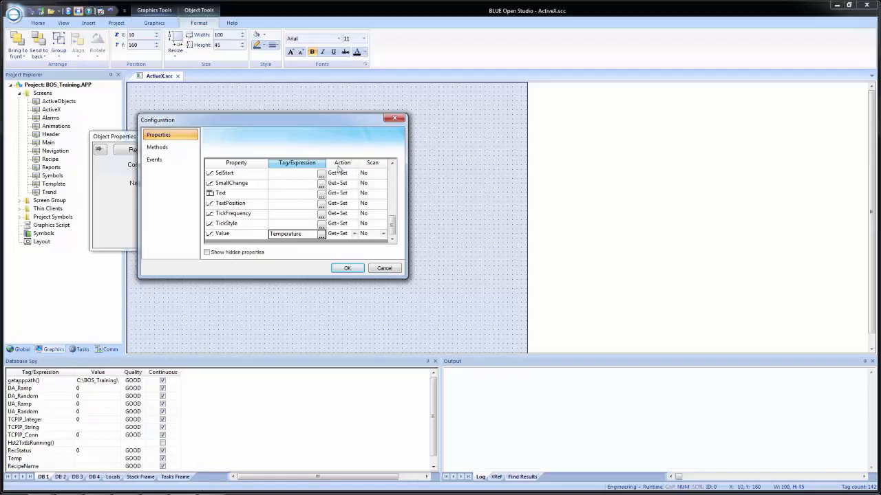
Step: Keep the Value property's action at Get+Set and set its scan option to Always
{"action": "left_click", "coordinate": [353, 234]}
{"action": "left_click", "coordinate": [354, 235]}
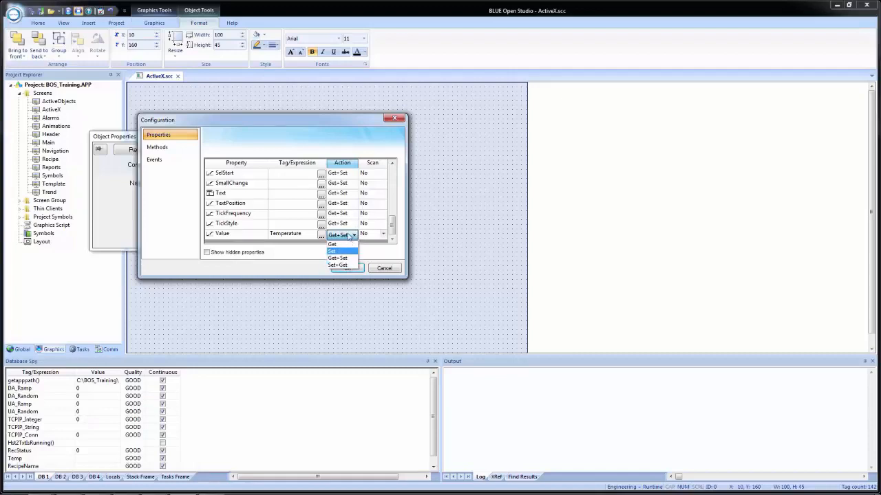
{"action": "left_click", "coordinate": [349, 236]}
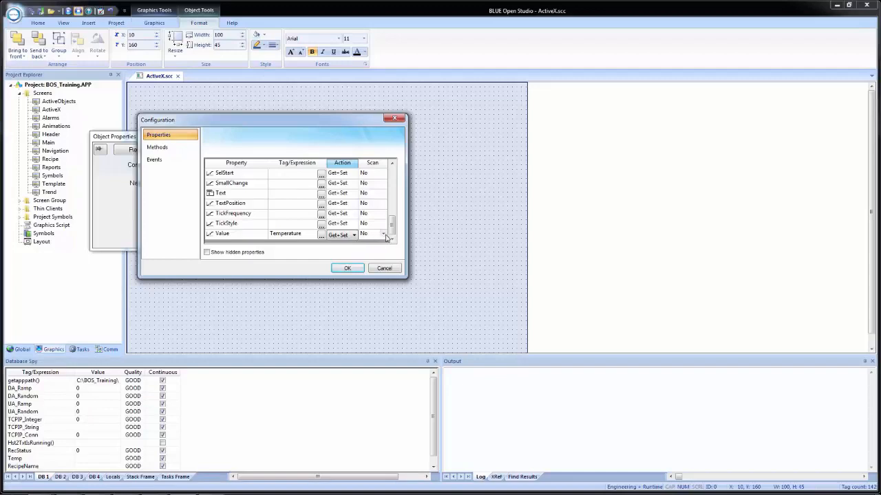
{"action": "left_click", "coordinate": [385, 236]}
{"action": "left_click", "coordinate": [385, 235]}
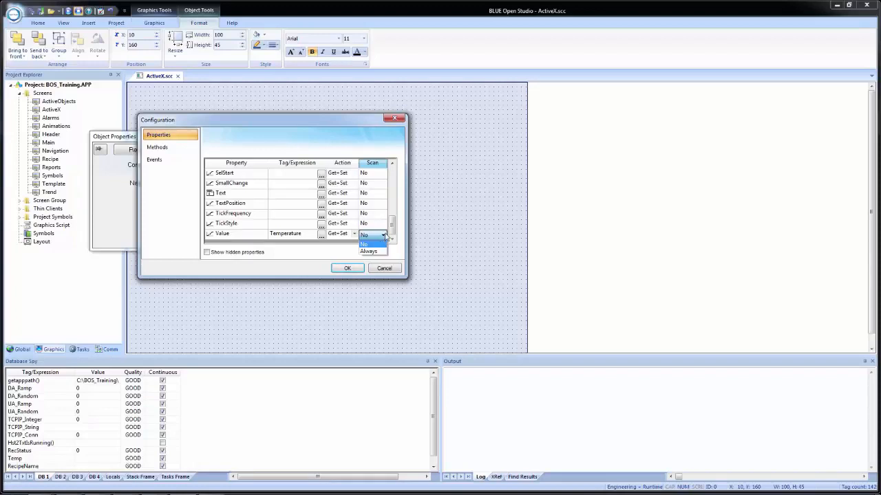
{"action": "left_click", "coordinate": [373, 251]}
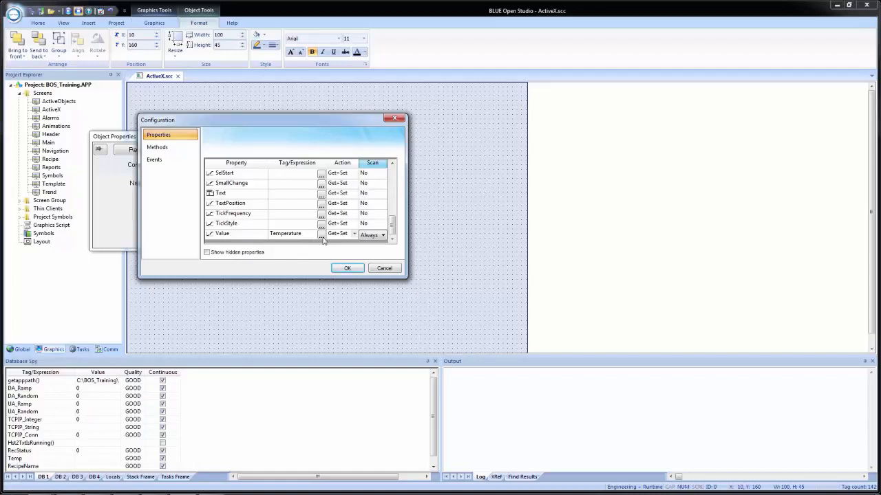
Step: Show the slider's hidden properties, look through the list, and hide them again
{"action": "left_click", "coordinate": [207, 253]}
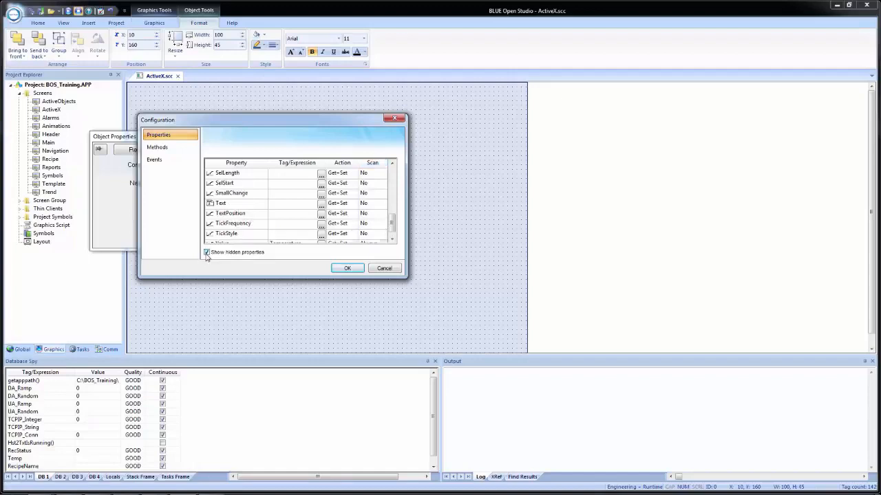
{"action": "left_click_drag", "start_coordinate": [391, 231], "coordinate": [371, 238]}
{"action": "left_click", "coordinate": [207, 252]}
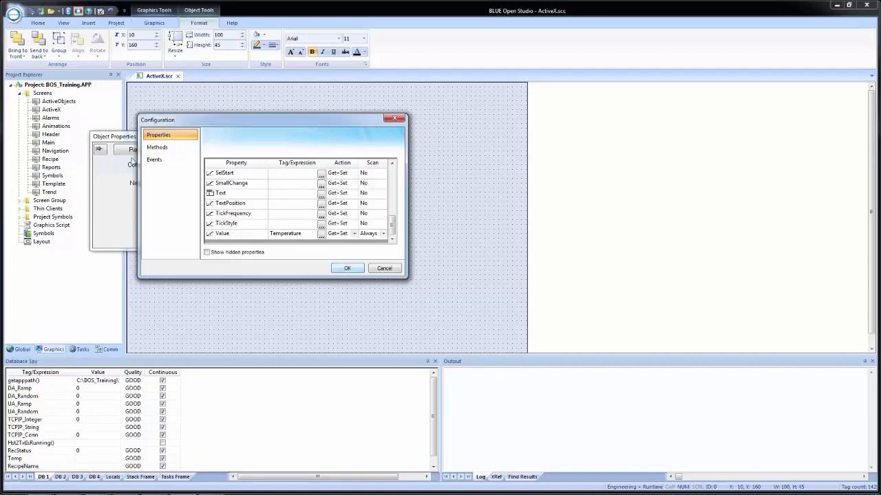
Step: Look at the slider's methods and the tags available for the ClearSel method's trigger and return, without assigning any
{"action": "left_click", "coordinate": [156, 147]}
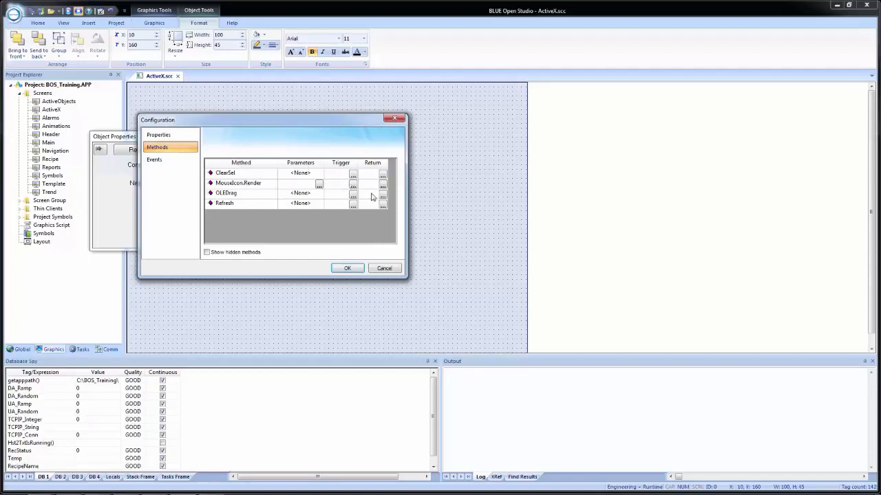
{"action": "left_click", "coordinate": [353, 177]}
{"action": "left_click", "coordinate": [353, 176]}
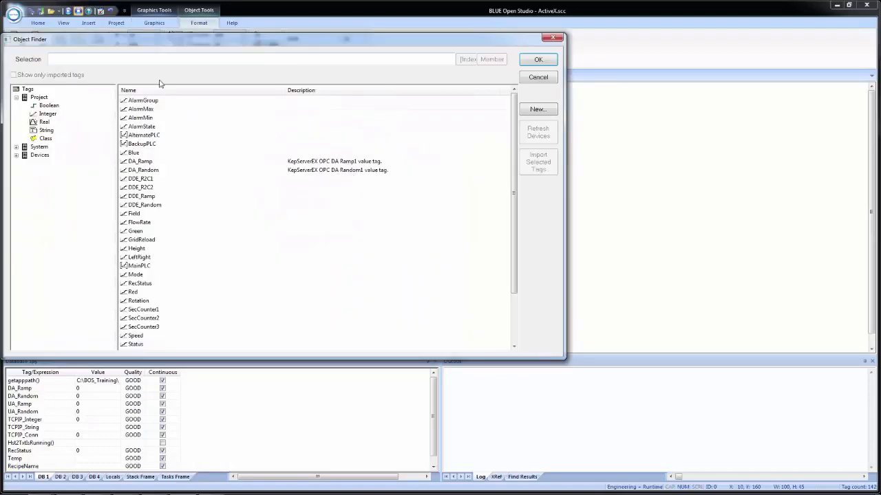
{"action": "left_click", "coordinate": [538, 77]}
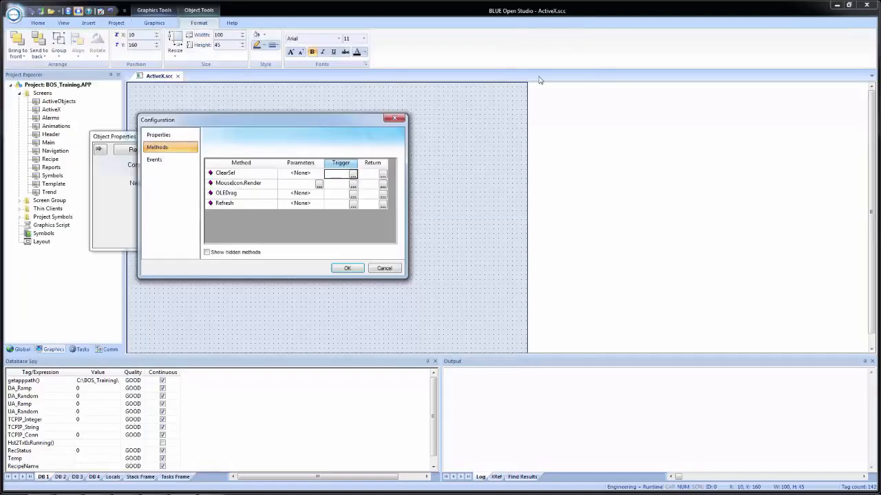
{"action": "left_click", "coordinate": [385, 177]}
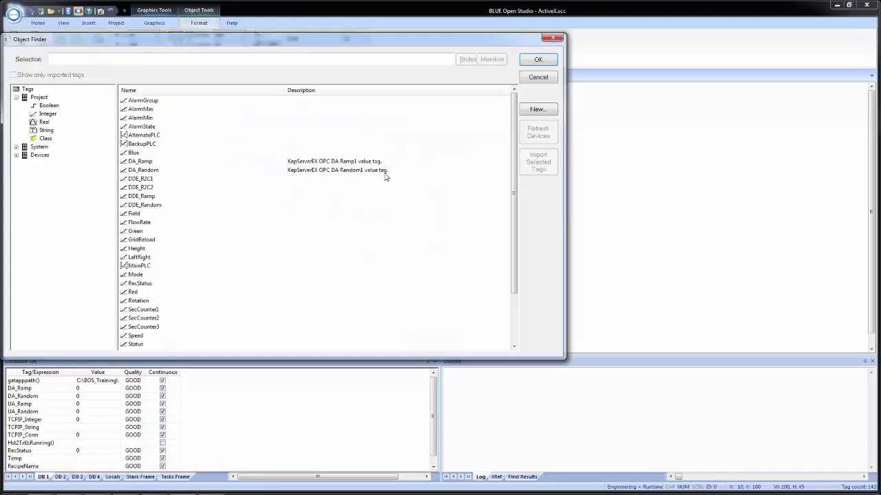
{"action": "left_click", "coordinate": [532, 82]}
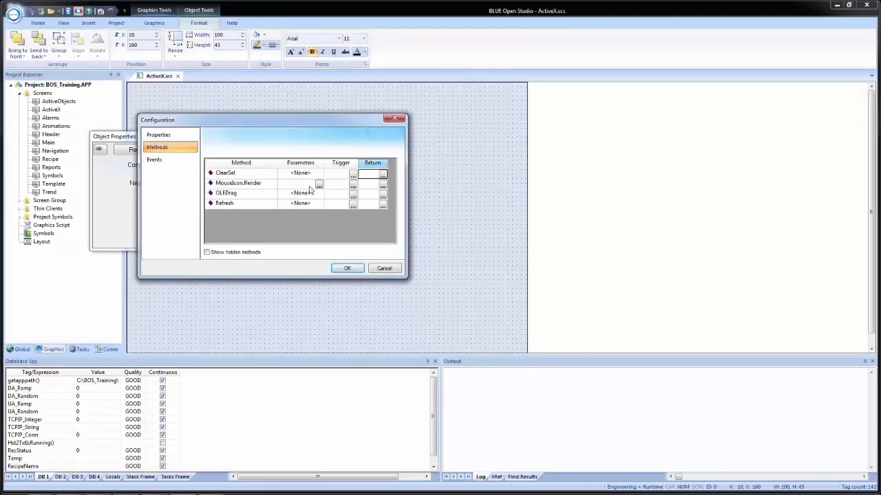
Step: Examine the parameters of the MouseIcon.Render method, then the parameter entries of OLEDrag and Refresh, without changing them
{"action": "left_click", "coordinate": [318, 185]}
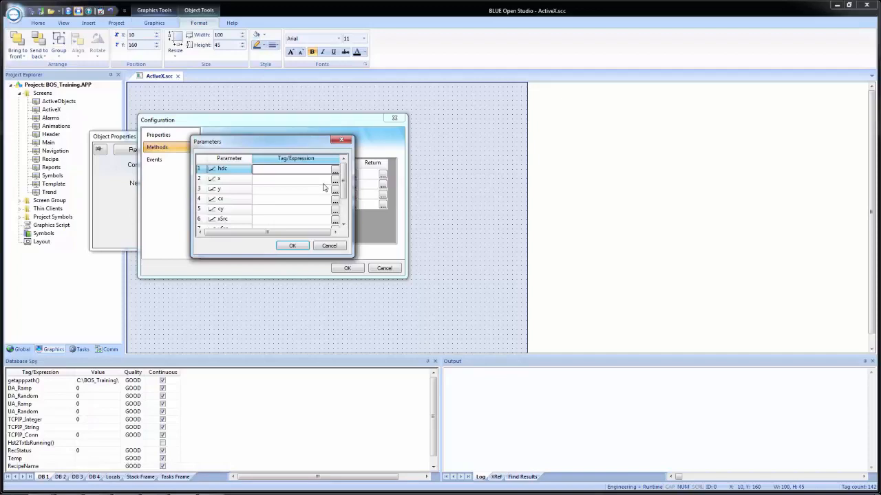
{"action": "left_click", "coordinate": [329, 246]}
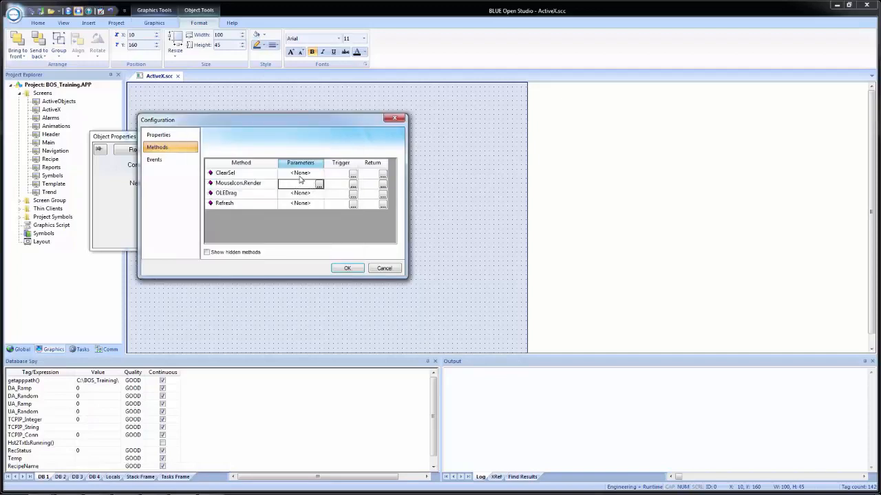
{"action": "left_click", "coordinate": [295, 196]}
{"action": "left_click", "coordinate": [297, 206]}
{"action": "left_click", "coordinate": [303, 196]}
{"action": "left_click", "coordinate": [296, 206]}
{"action": "left_click", "coordinate": [302, 196]}
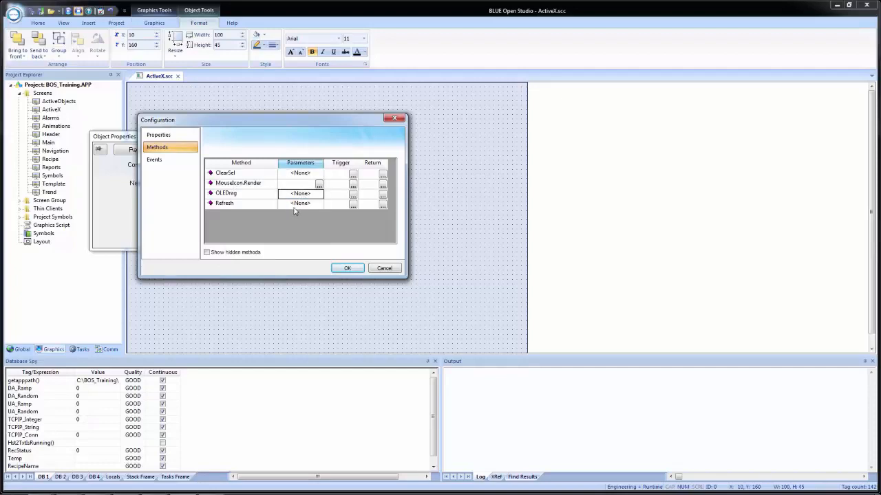
Step: Look at the slider's events and the KeyDown event's parameters and available tags, without assigning any
{"action": "left_click", "coordinate": [147, 164]}
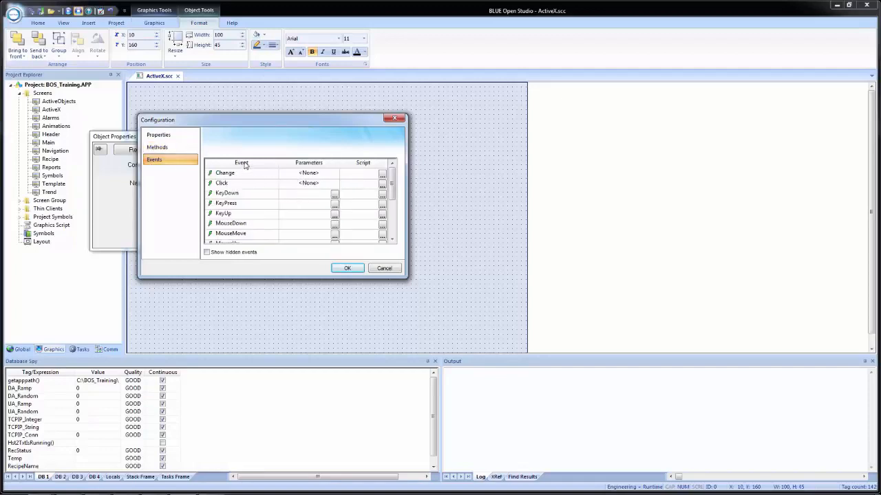
{"action": "left_click", "coordinate": [298, 184]}
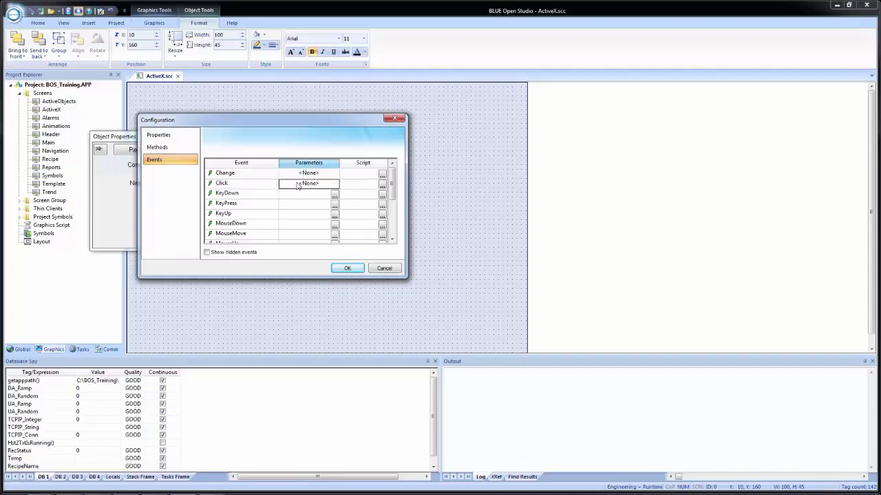
{"action": "left_click", "coordinate": [335, 196]}
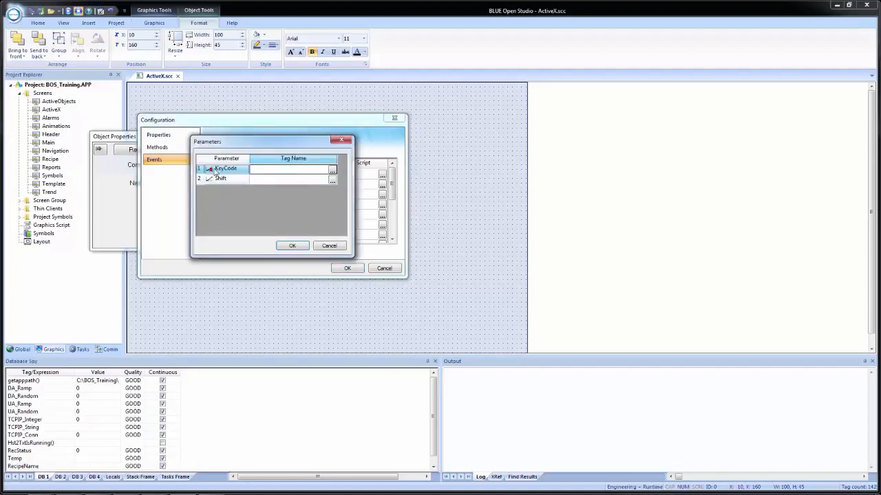
{"action": "left_click", "coordinate": [335, 172]}
{"action": "left_click", "coordinate": [542, 78]}
{"action": "left_click", "coordinate": [328, 247]}
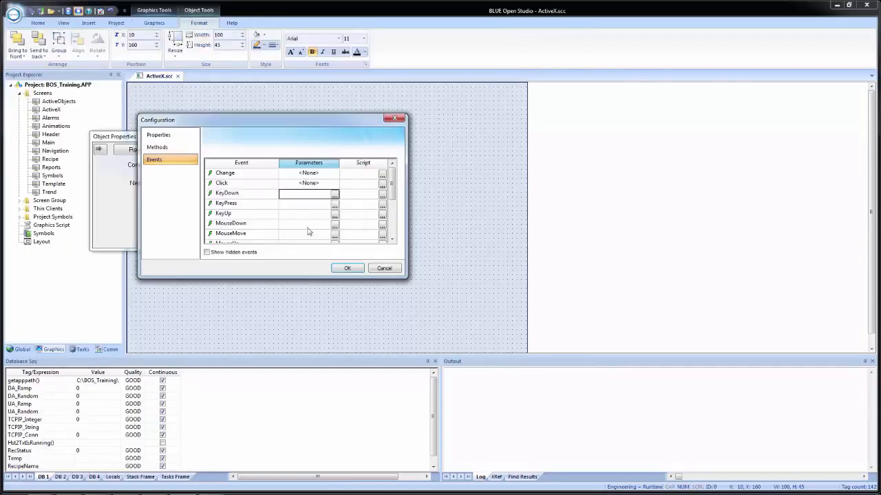
Step: Examine the Click event's script editor and its language options, and close it without adding a script
{"action": "left_click", "coordinate": [382, 184]}
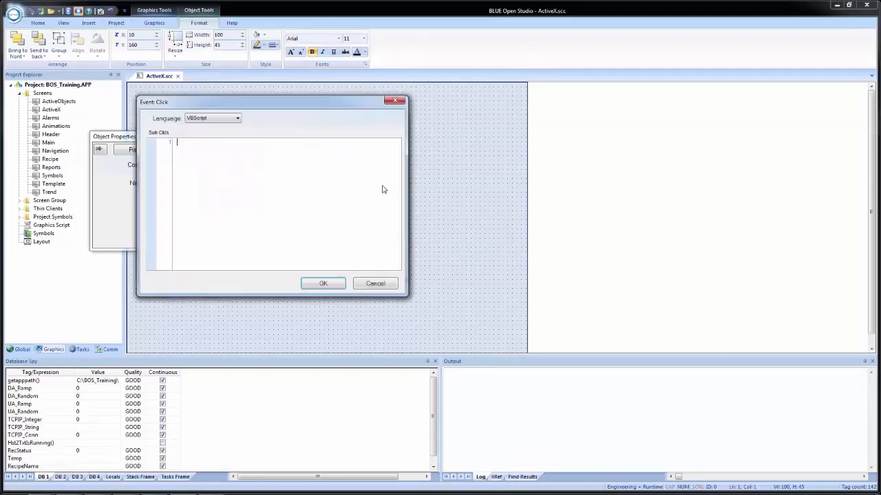
{"action": "left_click", "coordinate": [209, 120]}
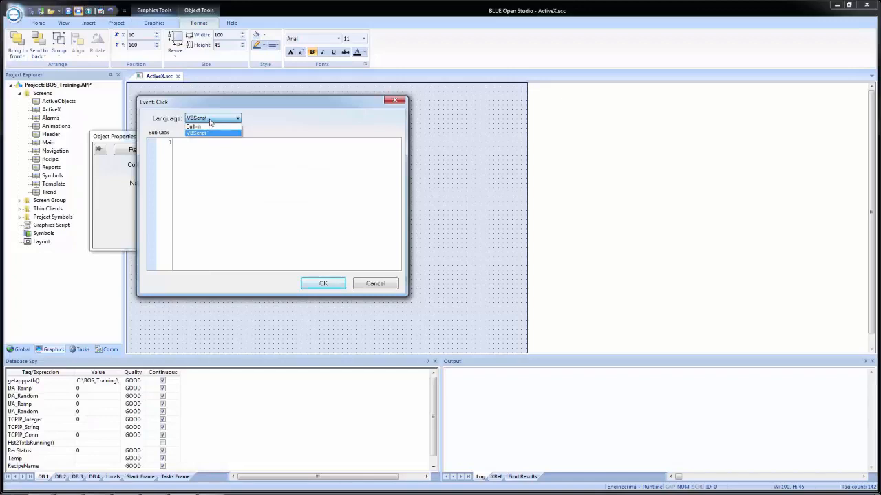
{"action": "left_click", "coordinate": [252, 172]}
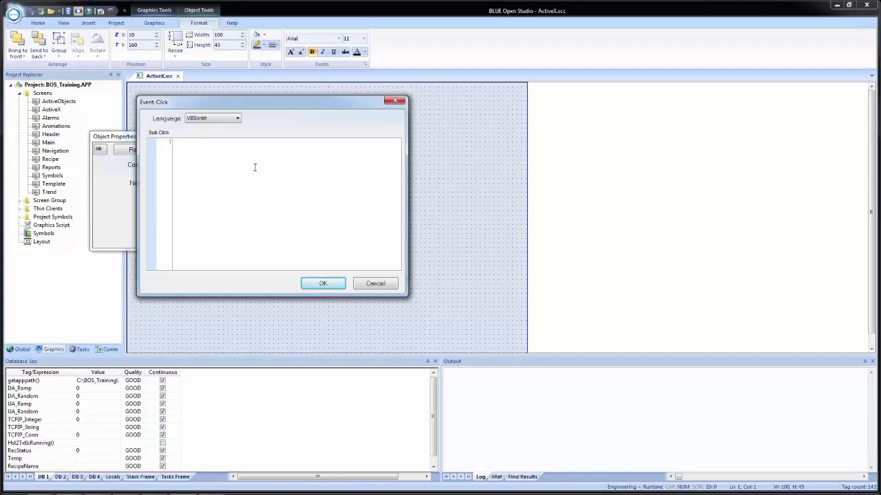
{"action": "left_click_drag", "start_coordinate": [257, 111], "coordinate": [493, 67]}
{"action": "left_click_drag", "start_coordinate": [494, 73], "coordinate": [478, 81]}
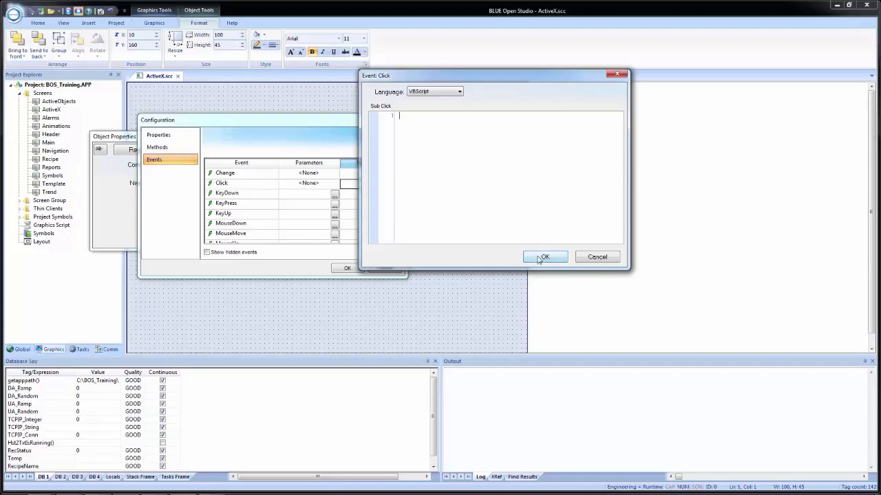
{"action": "left_click", "coordinate": [596, 259]}
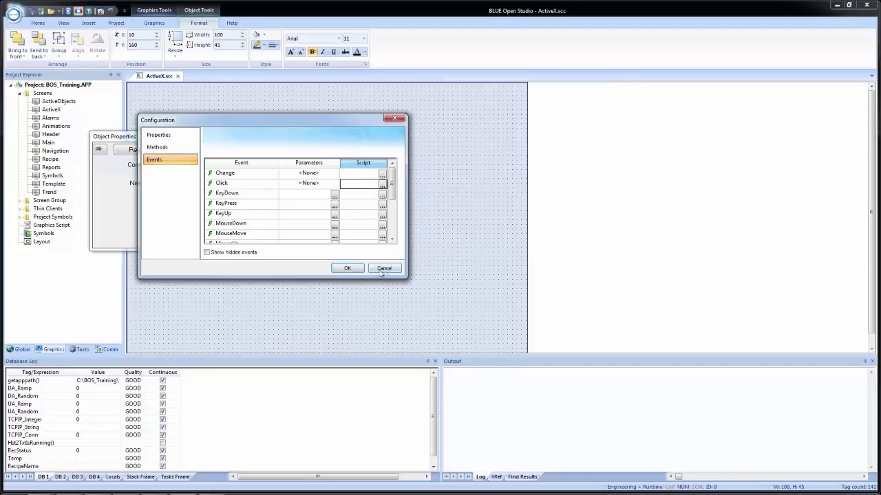
Step: Review the slider's property assignments, accept the configuration and close the object properties
{"action": "left_click", "coordinate": [158, 134]}
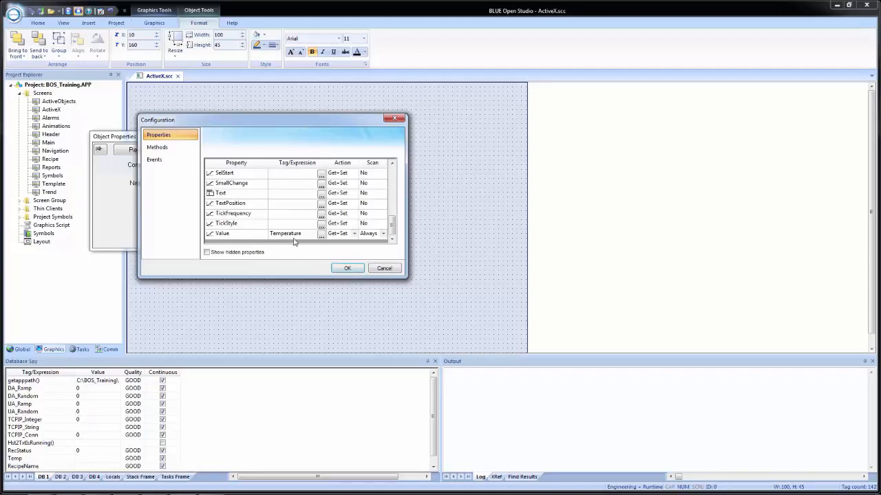
{"action": "left_click", "coordinate": [347, 269]}
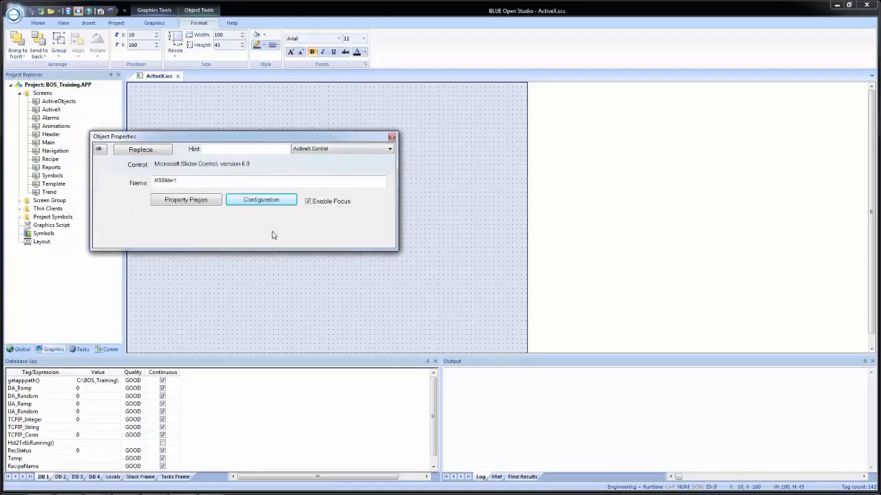
{"action": "left_click", "coordinate": [352, 114]}
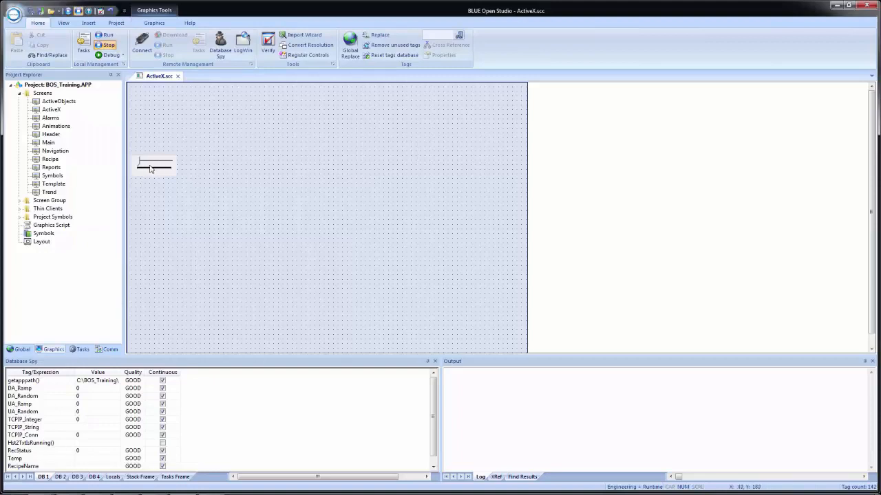
Step: Move the slider on the ActiveX screen to about X 70, Y 140 and open its object properties
{"action": "left_click_drag", "start_coordinate": [181, 164], "coordinate": [179, 158]}
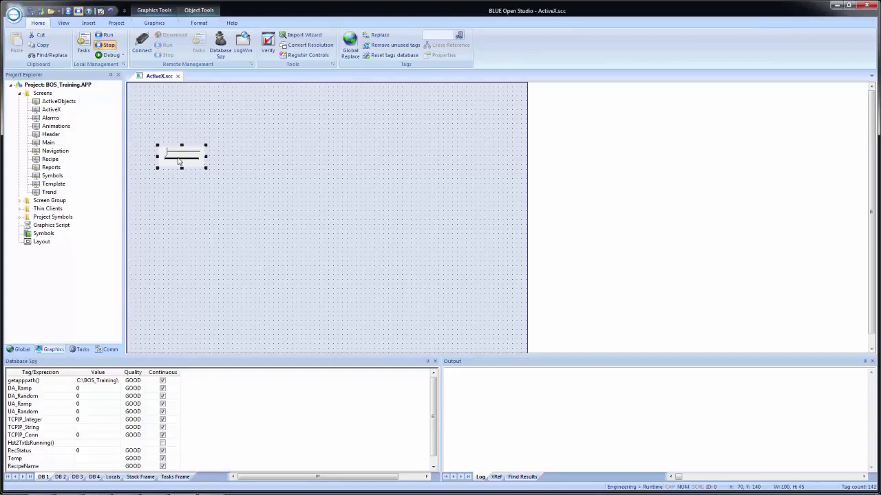
{"action": "double_click", "coordinate": [179, 161]}
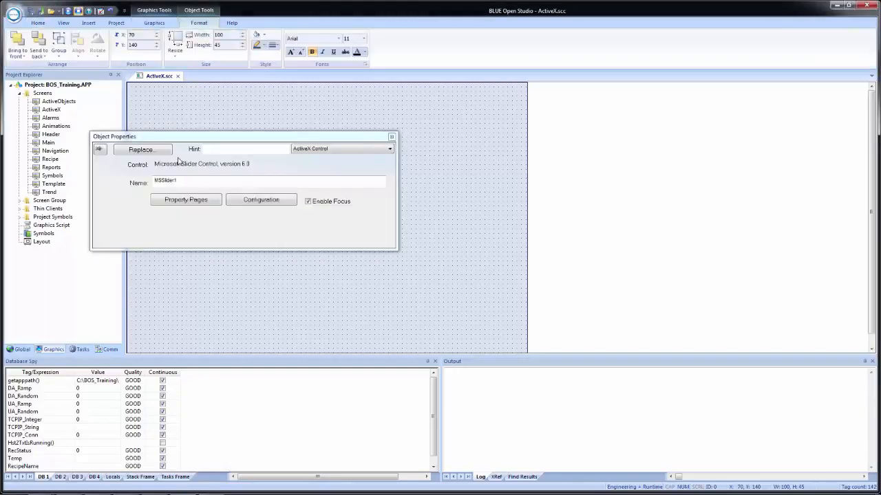
Step: Set the slider control's TickFrequency to 25 and move the slider to about X 20, Y 220 on the ActiveX screen
{"action": "left_click", "coordinate": [203, 203]}
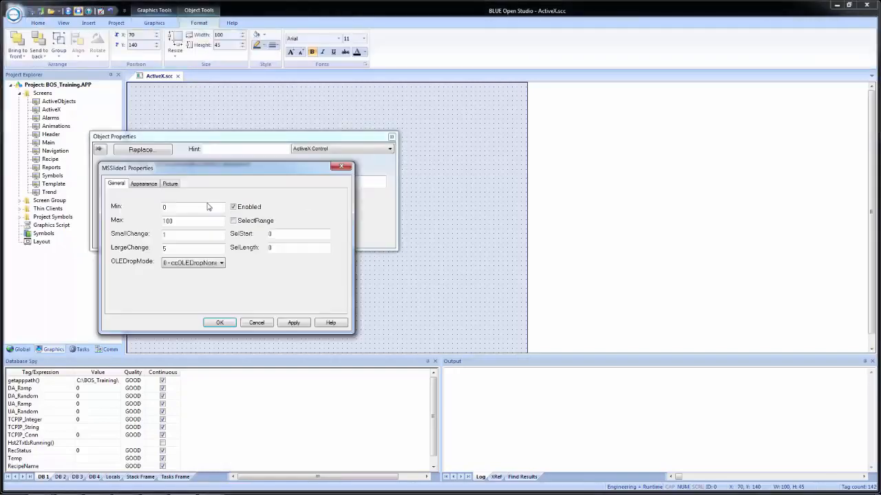
{"action": "left_click", "coordinate": [143, 184]}
{"action": "left_click_drag", "start_coordinate": [203, 226], "coordinate": [166, 228]}
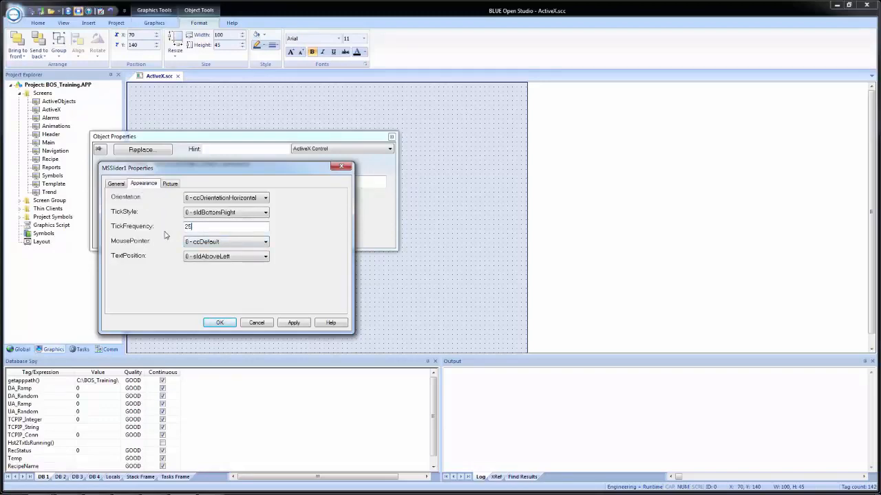
{"action": "left_click", "coordinate": [294, 322]}
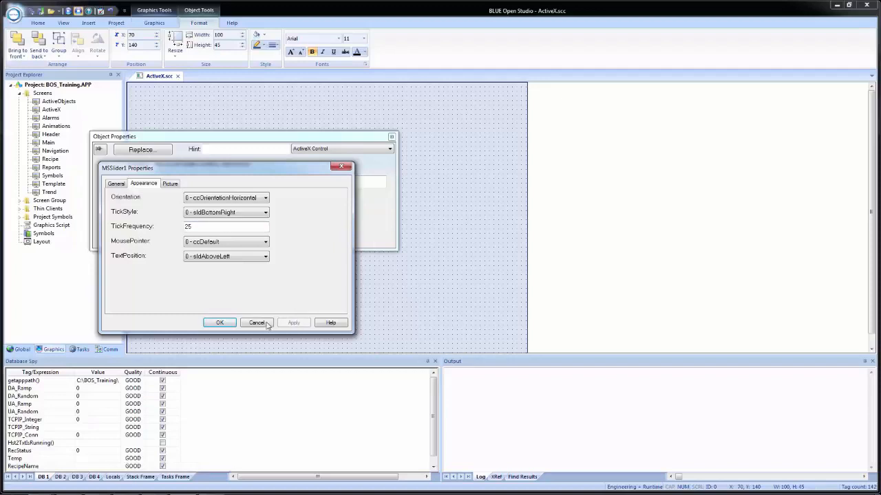
{"action": "left_click", "coordinate": [220, 323]}
{"action": "left_click_drag", "start_coordinate": [195, 140], "coordinate": [348, 119]}
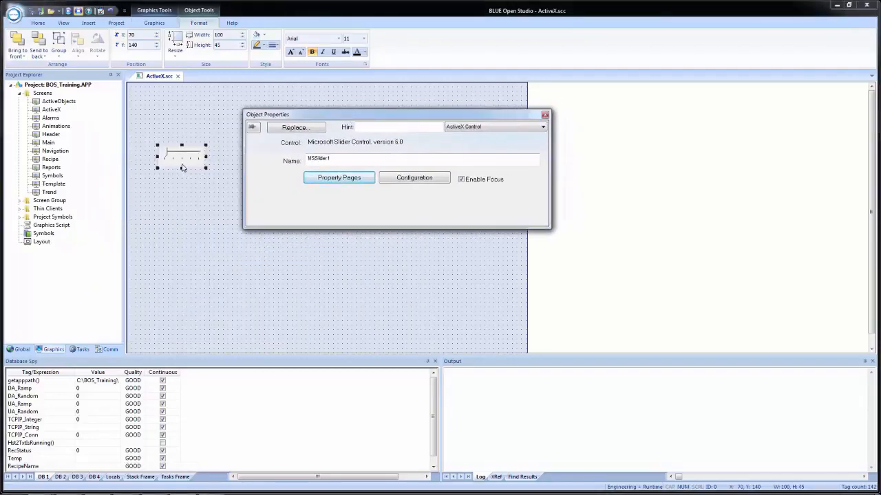
{"action": "left_click_drag", "start_coordinate": [182, 168], "coordinate": [167, 202]}
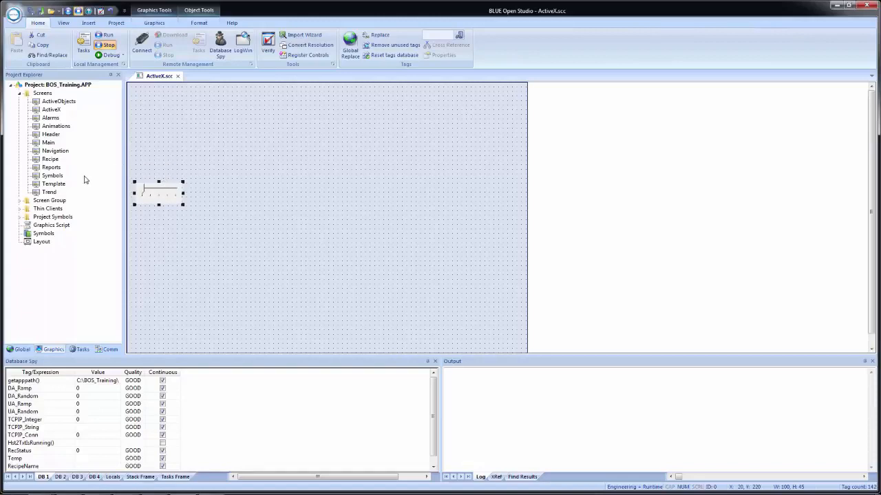
Step: Copy the Temperature label and vertical slider from the Trend screen onto the ActiveX screen at about X 20, Y 30, and save
{"action": "double_click", "coordinate": [52, 192]}
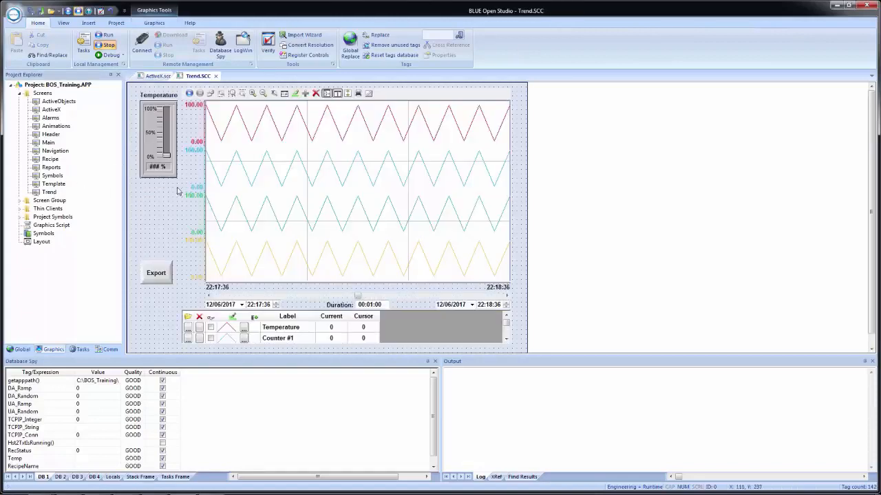
{"action": "left_click_drag", "start_coordinate": [131, 196], "coordinate": [184, 87]}
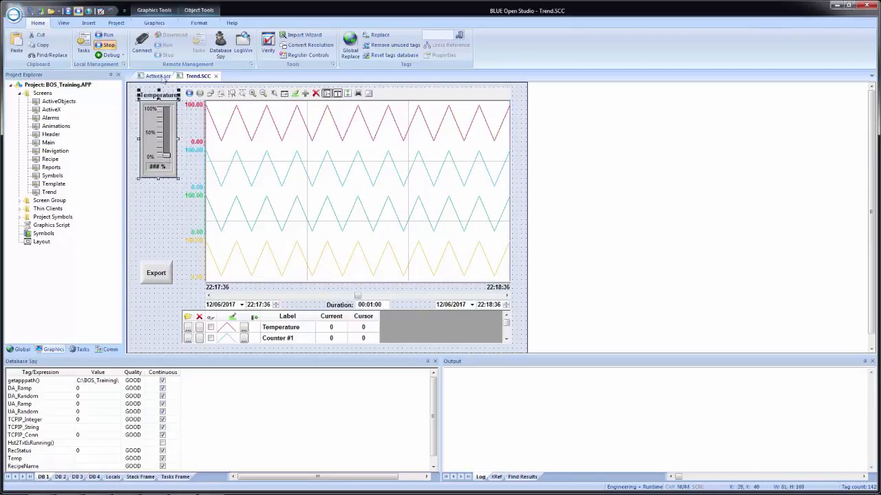
{"action": "left_click", "coordinate": [156, 75]}
{"action": "key", "text": "ctrl+v"}
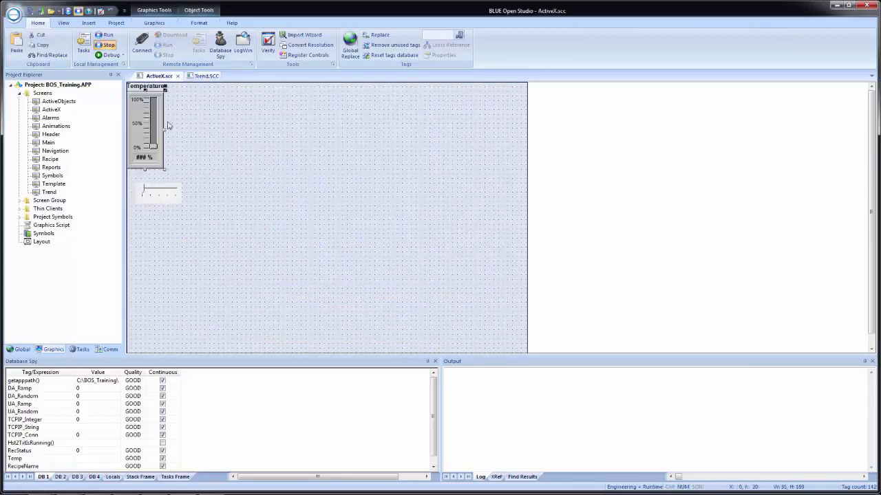
{"action": "left_click_drag", "start_coordinate": [145, 139], "coordinate": [145, 136]}
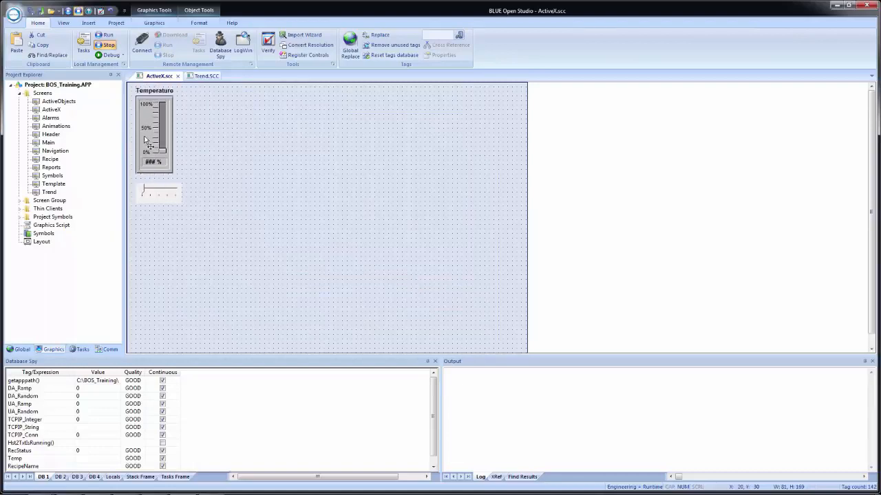
{"action": "left_click", "coordinate": [220, 140]}
{"action": "key", "text": "ctrl+s"}
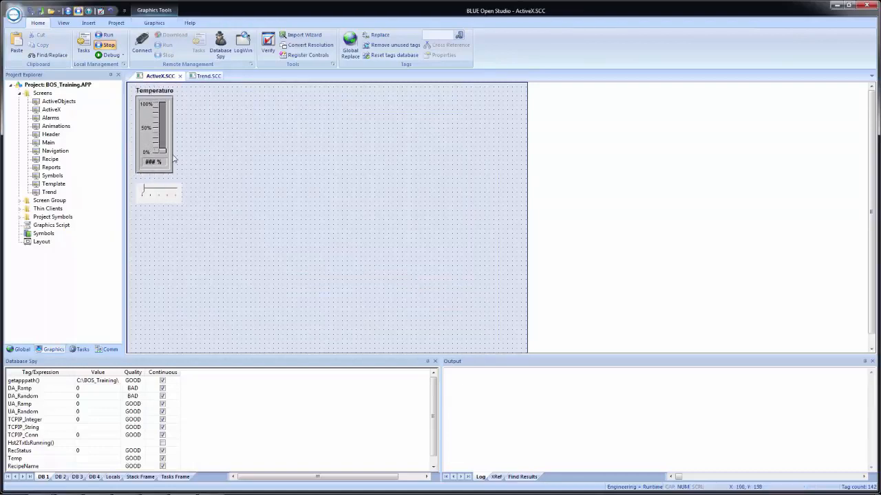
Step: Open the Navigation screen and reduce the Main button's height to about 31
{"action": "double_click", "coordinate": [58, 153]}
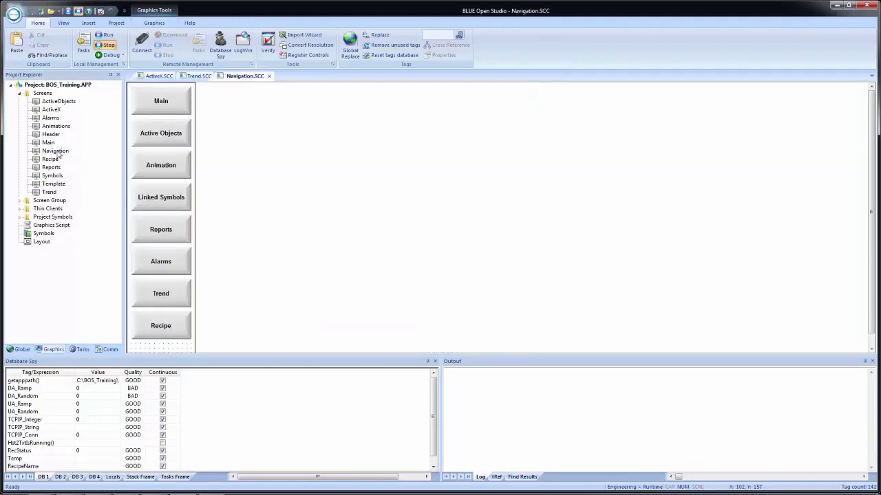
{"action": "scroll", "coordinate": [269, 148], "scroll_direction": "down", "scroll_amount": 1}
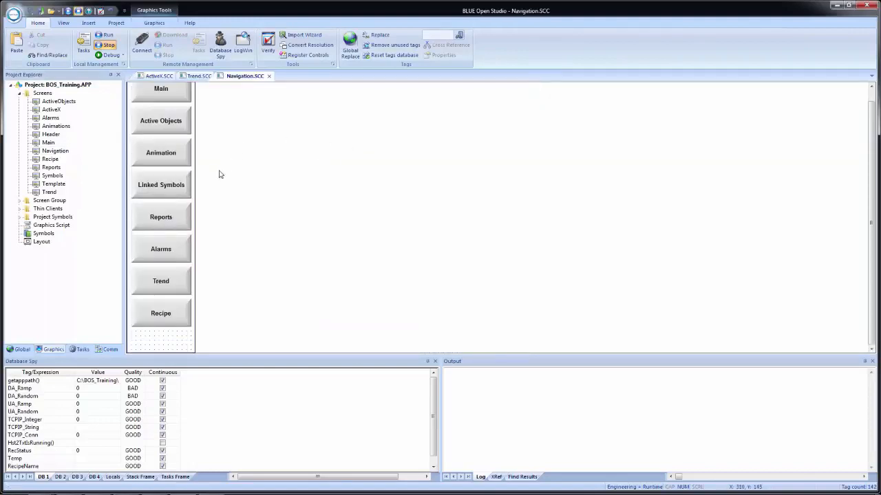
{"action": "scroll", "coordinate": [174, 227], "scroll_direction": "up", "scroll_amount": 1}
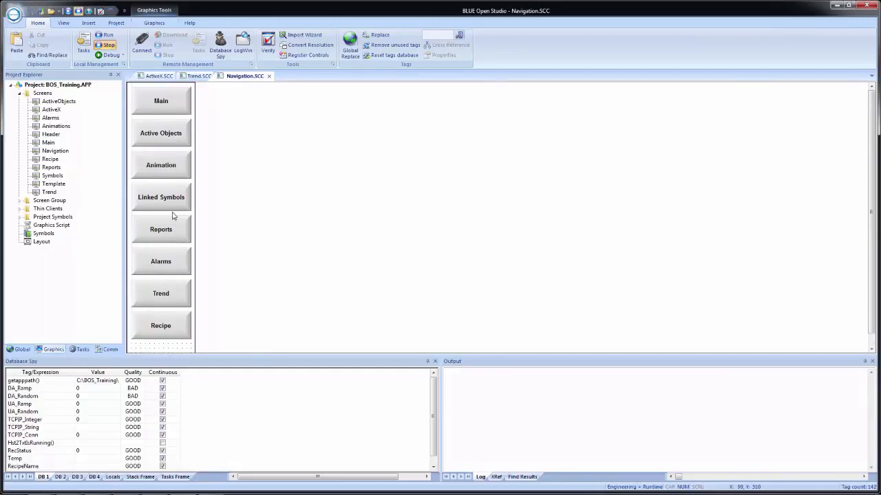
{"action": "left_click", "coordinate": [167, 112]}
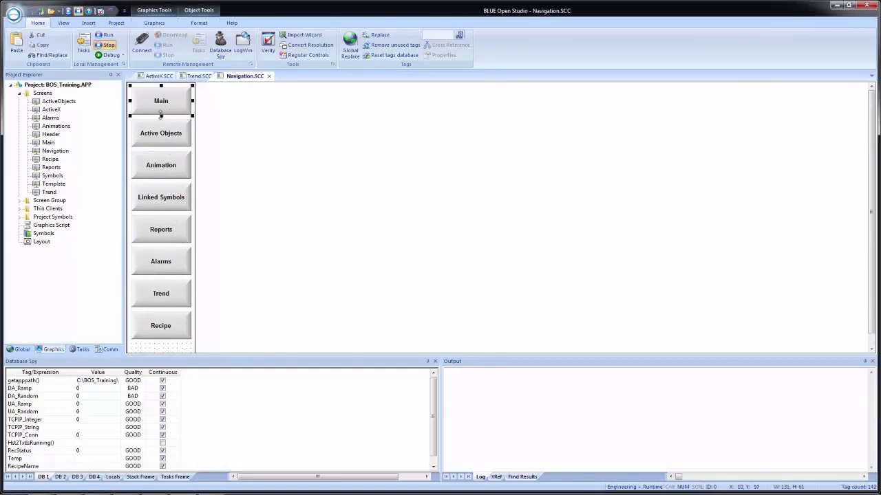
{"action": "left_click_drag", "start_coordinate": [161, 114], "coordinate": [158, 102]}
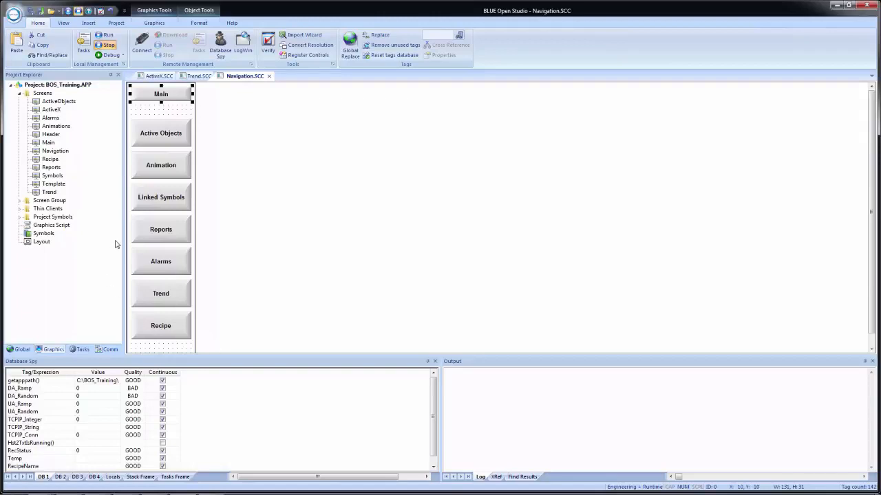
Step: Resize all the navigation buttons to the same height as the Main button
{"action": "left_click_drag", "start_coordinate": [139, 350], "coordinate": [198, 122]}
{"action": "left_click_drag", "start_coordinate": [128, 345], "coordinate": [195, 115]}
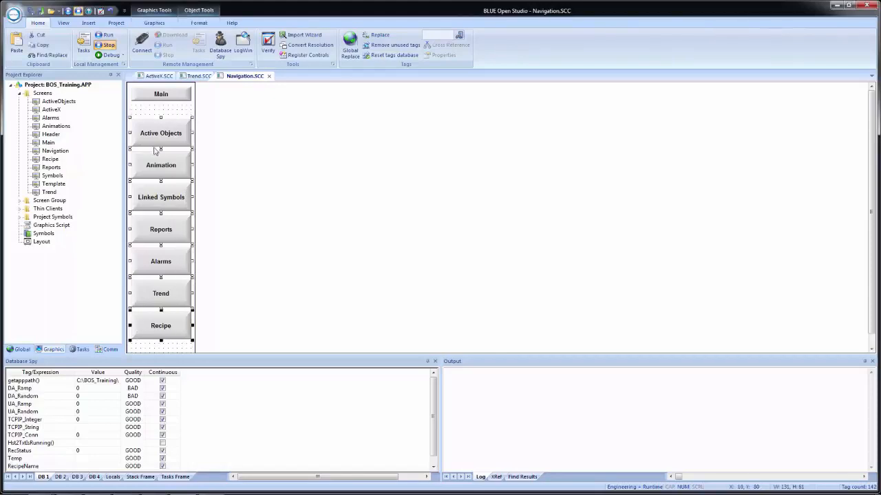
{"action": "left_click", "coordinate": [155, 101], "text": "shift"}
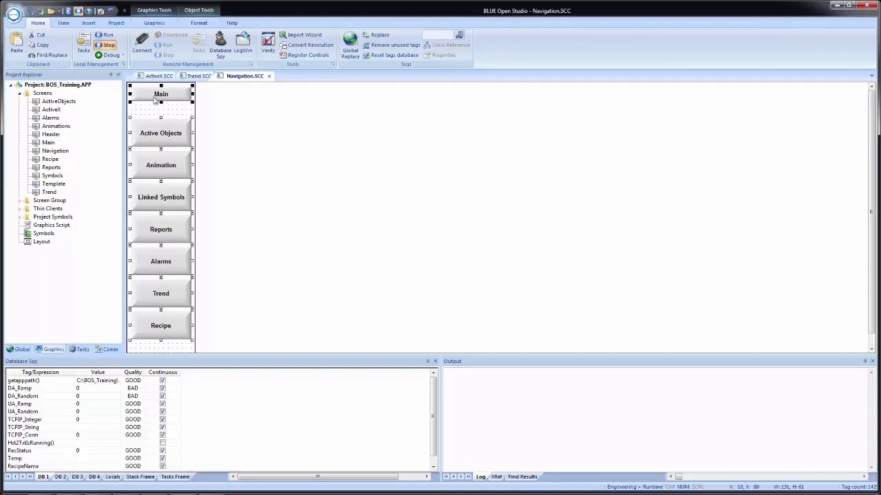
{"action": "left_click", "coordinate": [205, 24]}
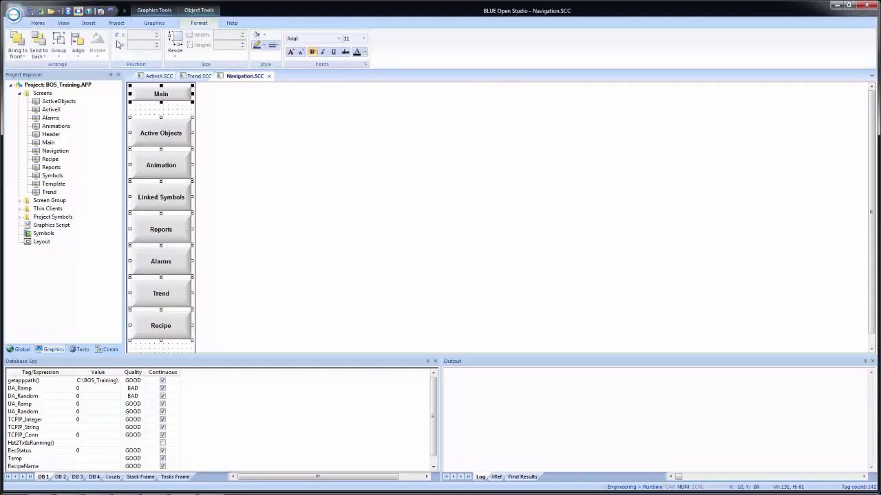
{"action": "left_click", "coordinate": [176, 61]}
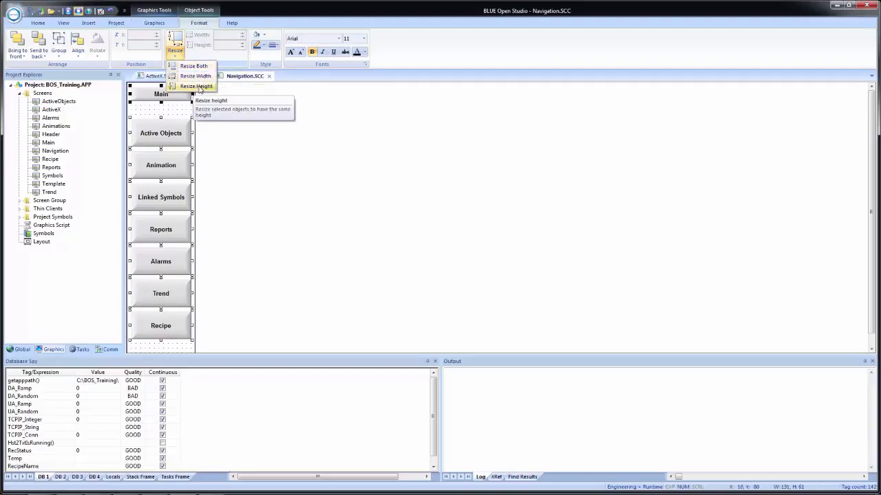
{"action": "left_click", "coordinate": [199, 86]}
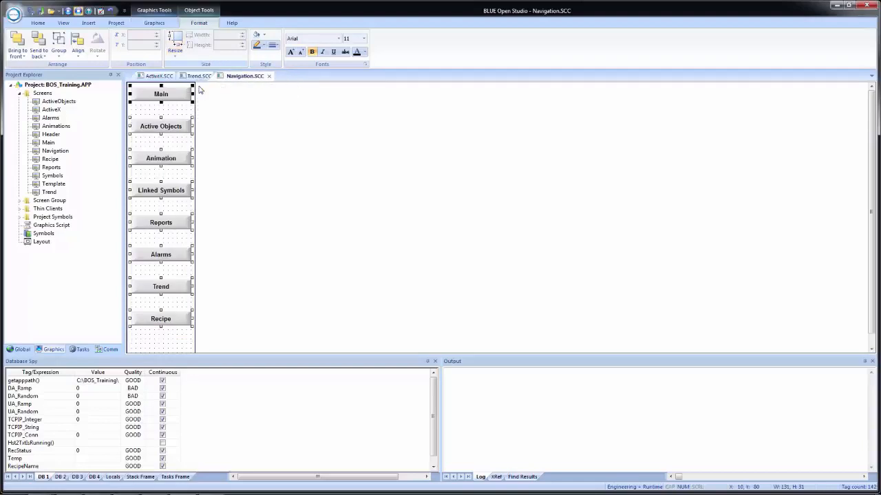
Step: Stack the navigation buttons closely beneath Main and place a copy of the Recipe button under them at about X 10, Y 330
{"action": "left_click", "coordinate": [148, 340]}
{"action": "left_click_drag", "start_coordinate": [161, 128], "coordinate": [161, 114]}
{"action": "left_click_drag", "start_coordinate": [148, 163], "coordinate": [148, 136]}
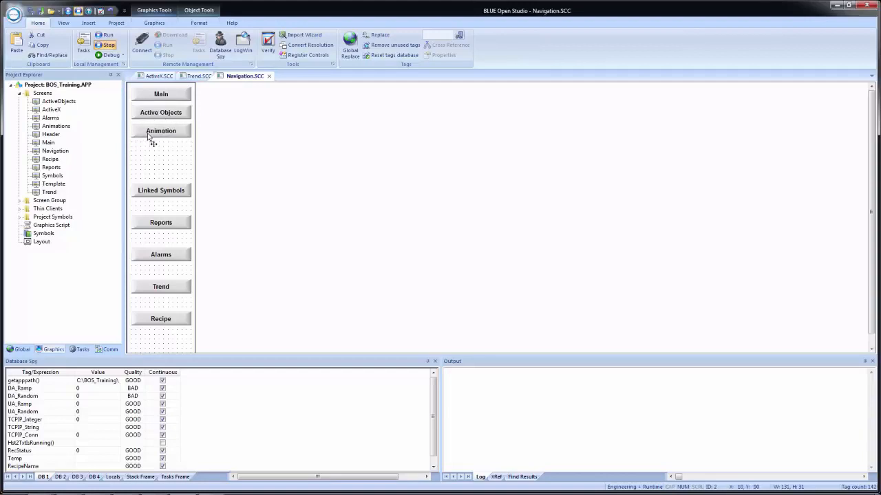
{"action": "left_click_drag", "start_coordinate": [150, 192], "coordinate": [152, 154]}
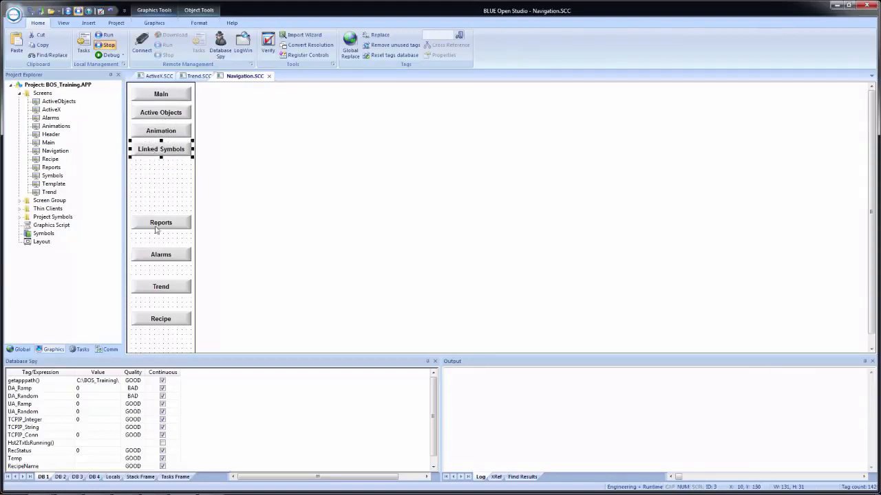
{"action": "left_click_drag", "start_coordinate": [163, 225], "coordinate": [163, 172]}
{"action": "left_click_drag", "start_coordinate": [162, 259], "coordinate": [161, 190]}
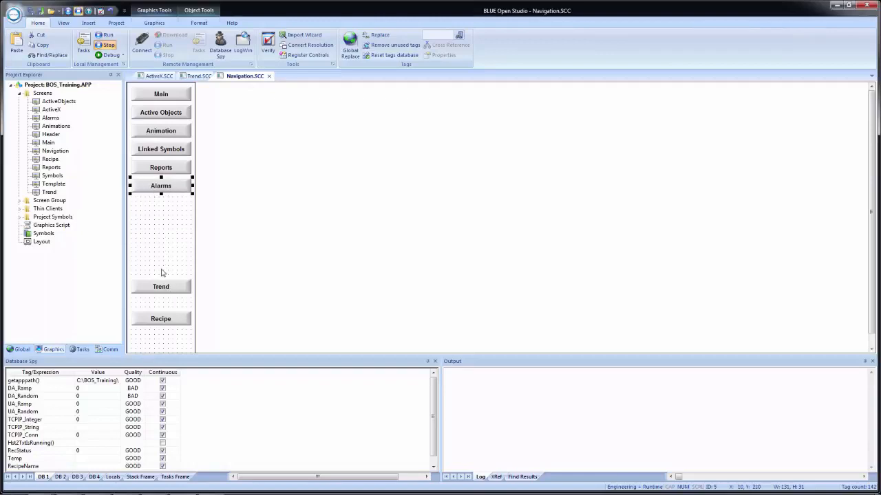
{"action": "left_click_drag", "start_coordinate": [150, 292], "coordinate": [153, 211]}
{"action": "left_click_drag", "start_coordinate": [161, 316], "coordinate": [165, 250]}
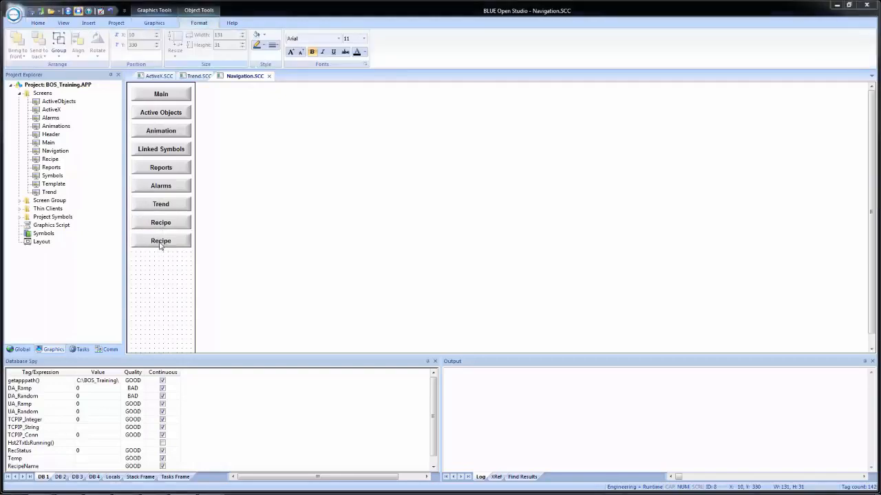
Step: Make the copied Recipe button open the ActiveX screen and change its caption to "Active X"
{"action": "double_click", "coordinate": [162, 241]}
{"action": "double_click", "coordinate": [322, 203]}
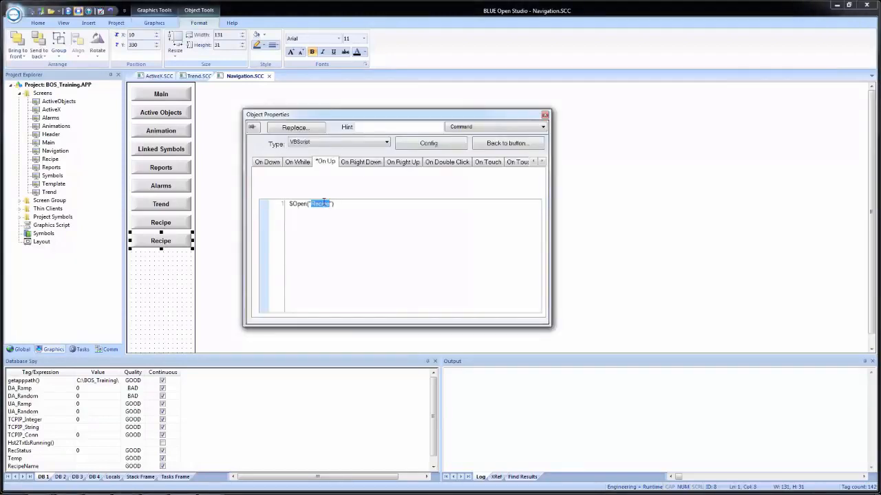
{"action": "type", "text": "ActiveX"}
{"action": "left_click", "coordinate": [504, 143]}
{"action": "double_click", "coordinate": [273, 153]}
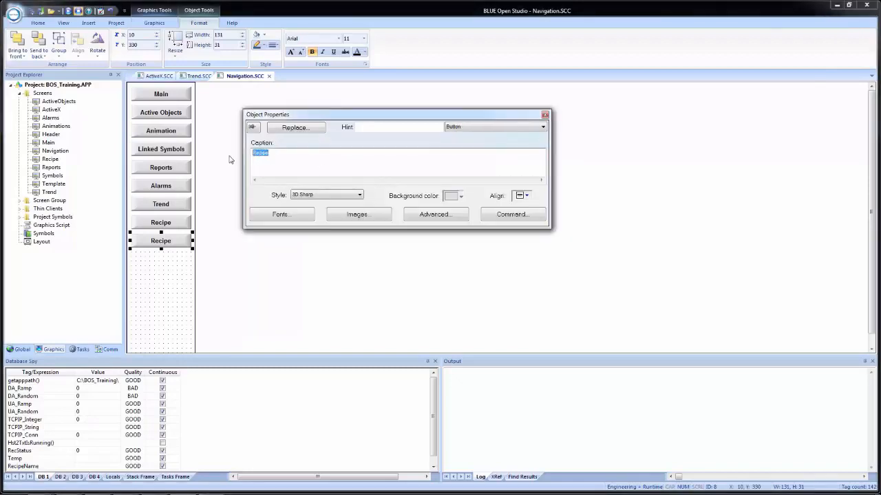
{"action": "type", "text": "Active X"}
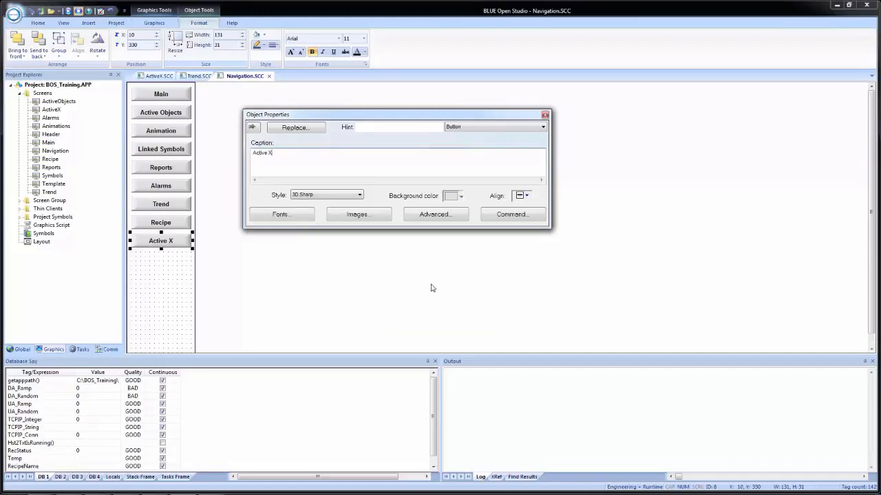
{"action": "left_click", "coordinate": [545, 115]}
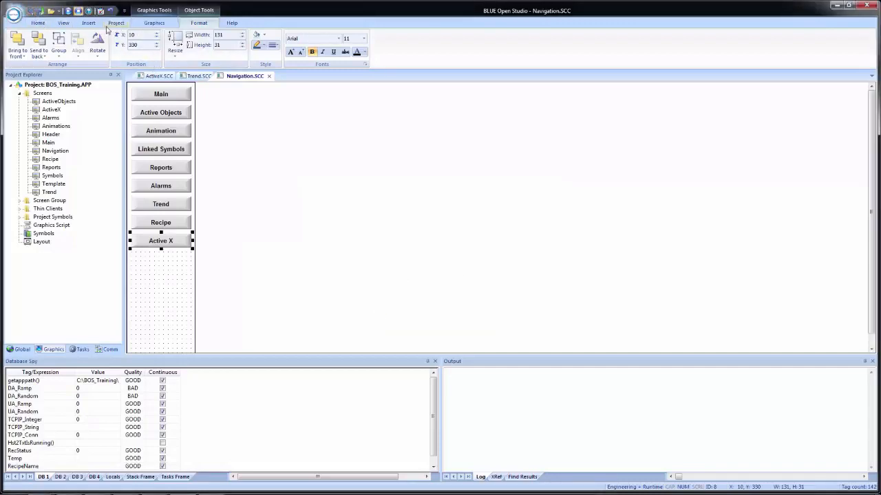
Step: Close all open screen documents and run the project
{"action": "left_click", "coordinate": [66, 23]}
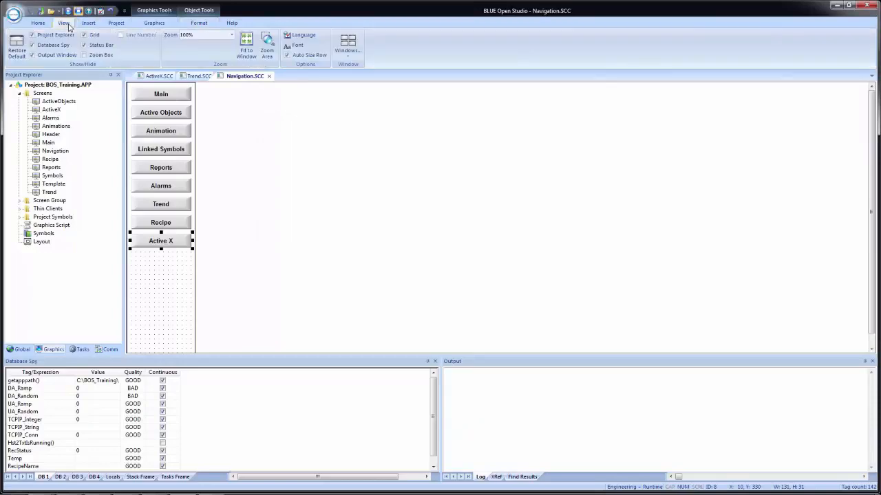
{"action": "left_click", "coordinate": [350, 61]}
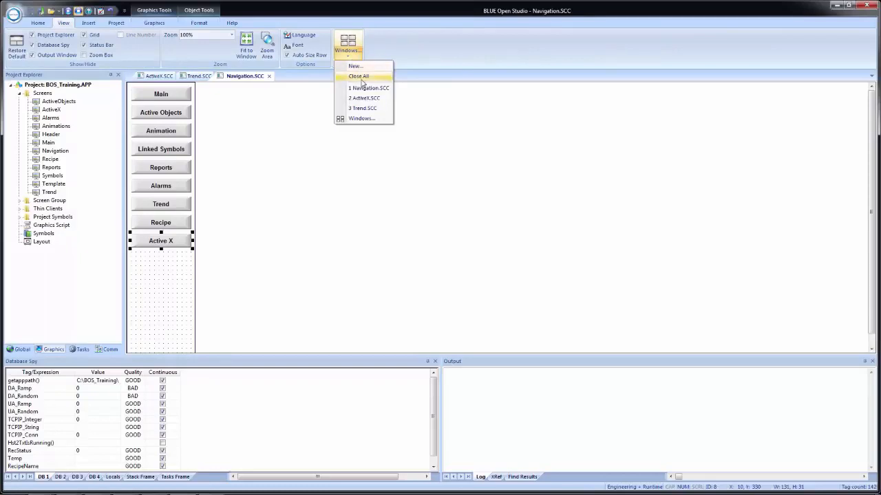
{"action": "left_click", "coordinate": [357, 77]}
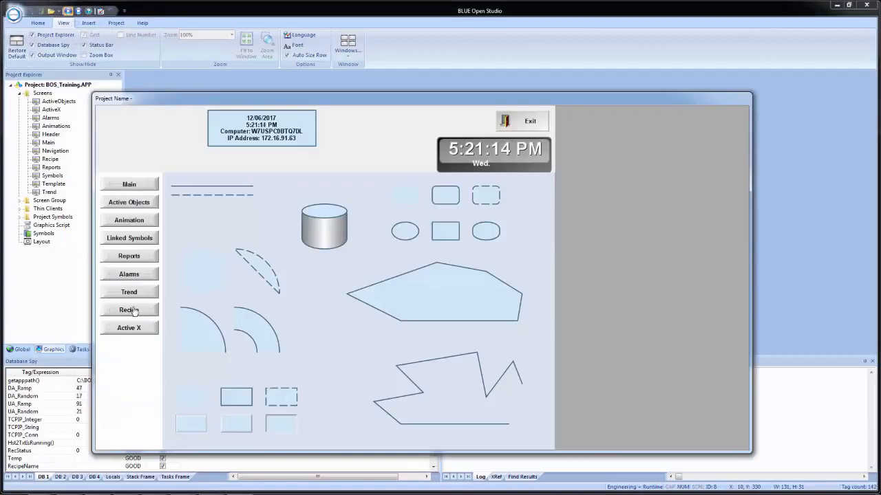
Step: Show the Active X screen in the running project and test both sliders, moving the ActiveX one to about 68% and the Temperature one to about 53%
{"action": "left_click", "coordinate": [135, 330]}
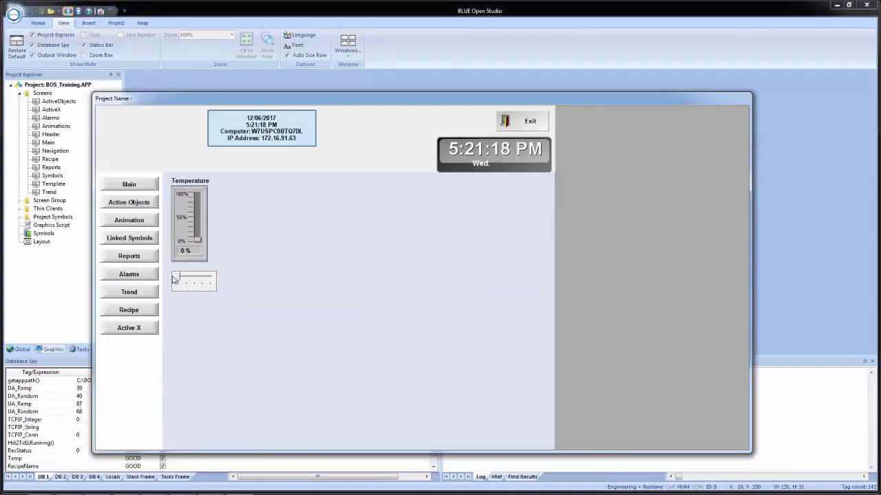
{"action": "left_click_drag", "start_coordinate": [182, 280], "coordinate": [200, 279]}
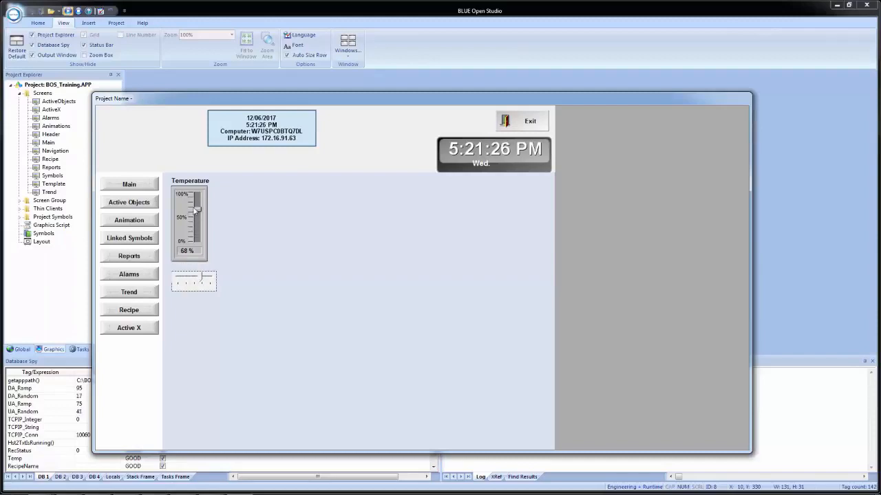
{"action": "mouse_move", "coordinate": [197, 209]}
{"action": "left_mouse_down"}
{"action": "mouse_move", "coordinate": [200, 231]}
{"action": "mouse_move", "coordinate": [198, 216]}
{"action": "left_mouse_up"}
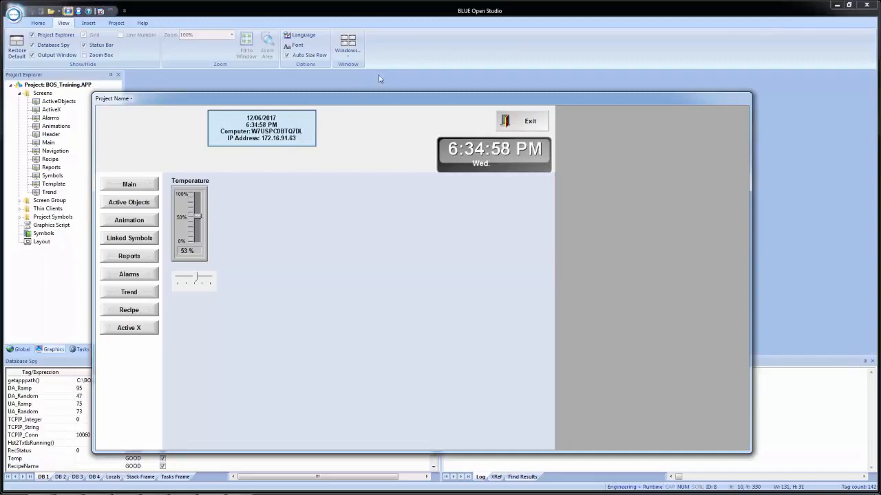
Step: Return from the running project to the development environment and open the ActiveX screen for editing
{"action": "left_click", "coordinate": [413, 53]}
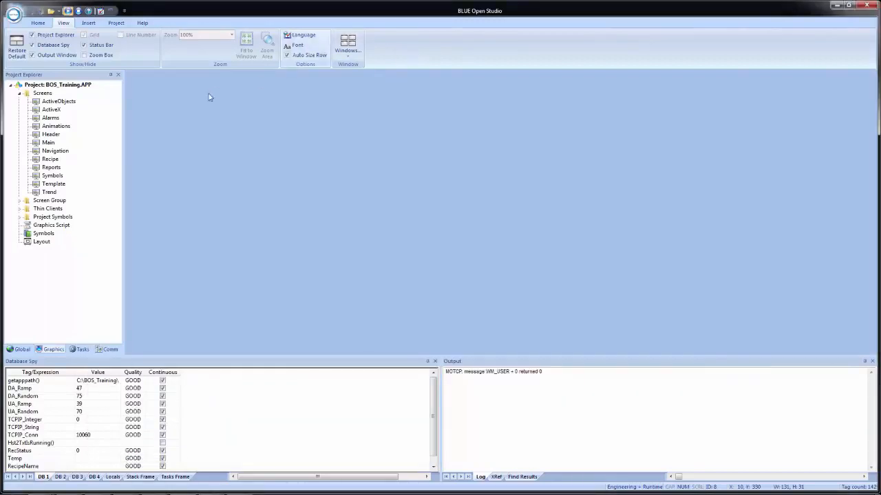
{"action": "double_click", "coordinate": [43, 110]}
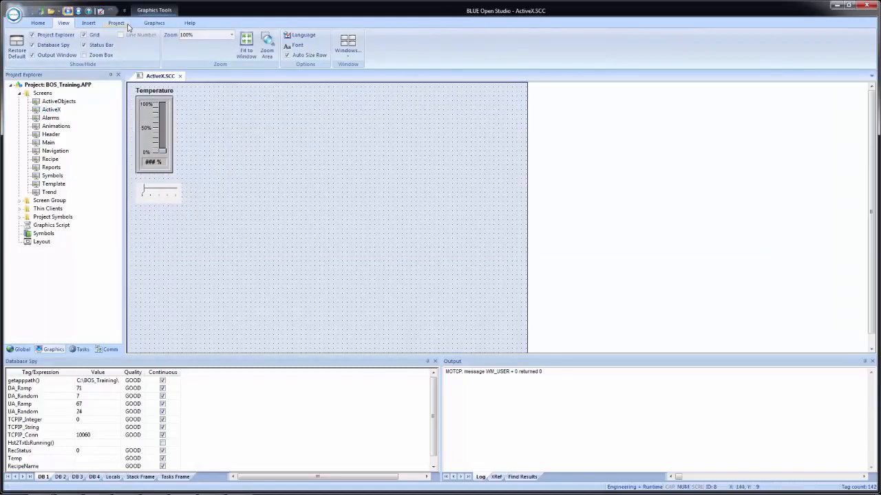
Step: Insert a Microsoft Date and Time Picker Control 6.0 (SP4) and place it below the ActiveX slider at X 10, Y 320
{"action": "left_click", "coordinate": [152, 24]}
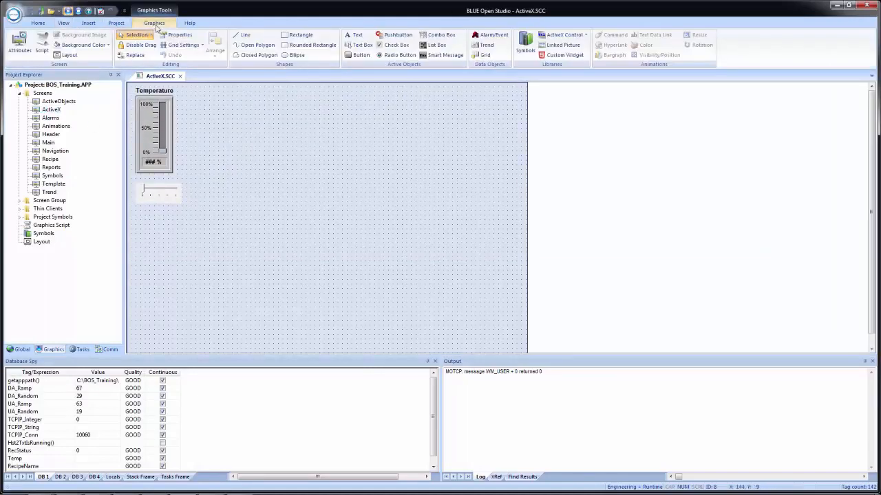
{"action": "left_click", "coordinate": [541, 35]}
{"action": "left_click", "coordinate": [547, 36]}
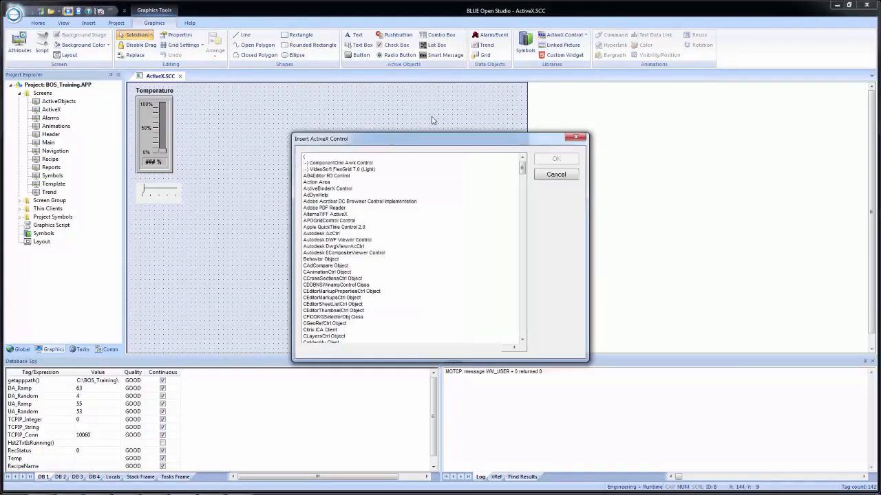
{"action": "left_click_drag", "start_coordinate": [413, 141], "coordinate": [415, 116]}
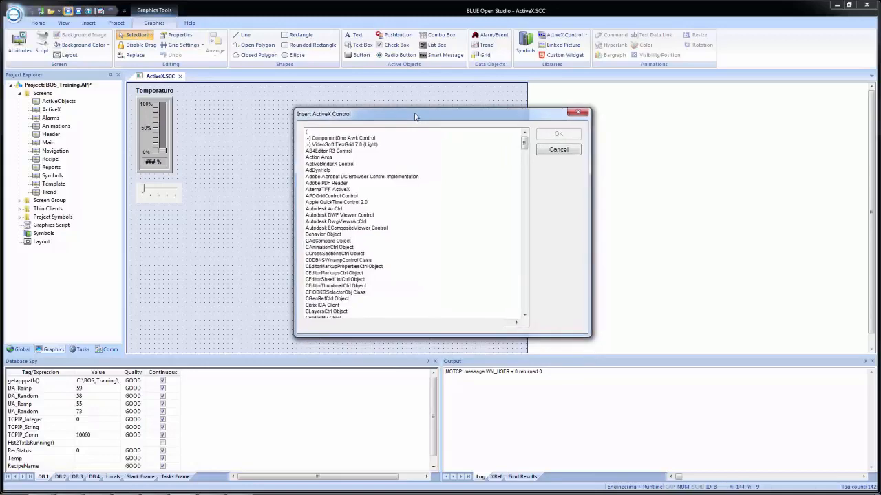
{"action": "scroll", "coordinate": [394, 177], "scroll_direction": "down", "scroll_amount": 1}
{"action": "scroll", "coordinate": [394, 177], "scroll_direction": "down", "scroll_amount": 15}
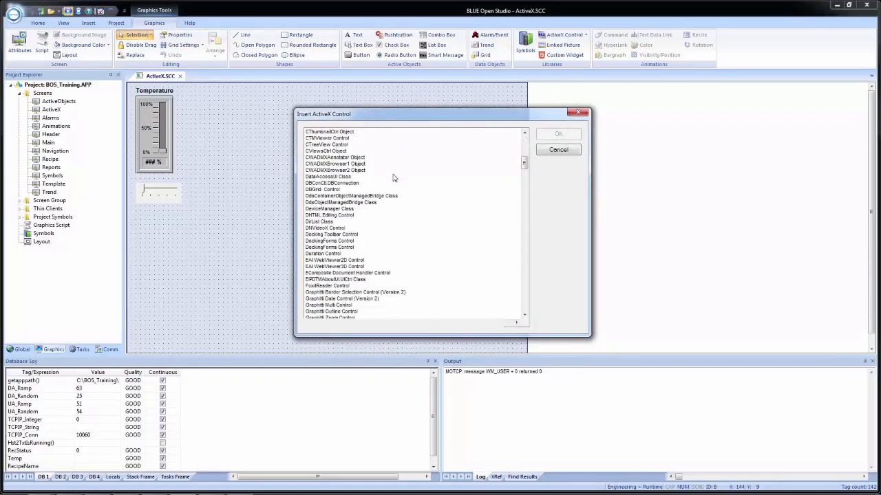
{"action": "scroll", "coordinate": [394, 177], "scroll_direction": "down", "scroll_amount": 4}
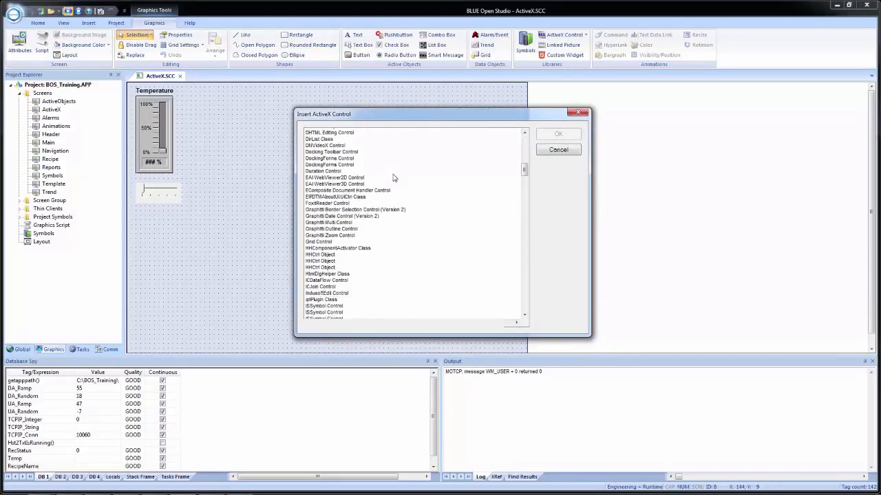
{"action": "scroll", "coordinate": [394, 177], "scroll_direction": "down", "scroll_amount": 7}
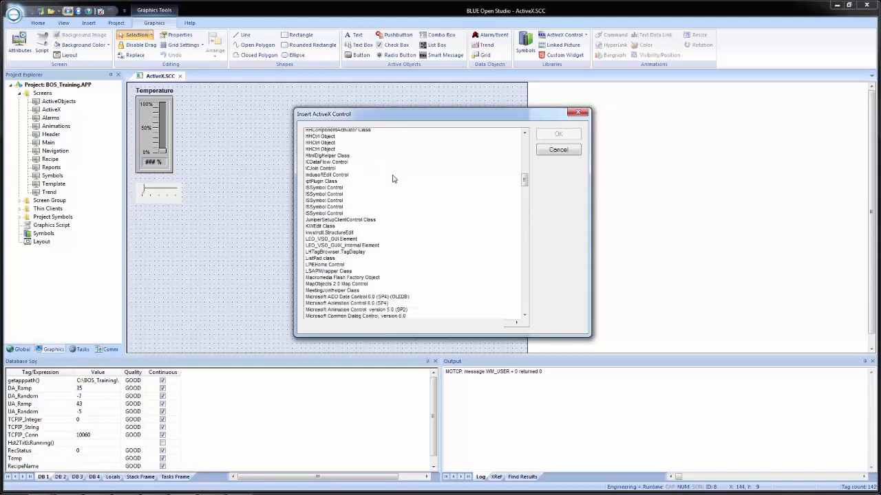
{"action": "scroll", "coordinate": [394, 179], "scroll_direction": "down", "scroll_amount": 2}
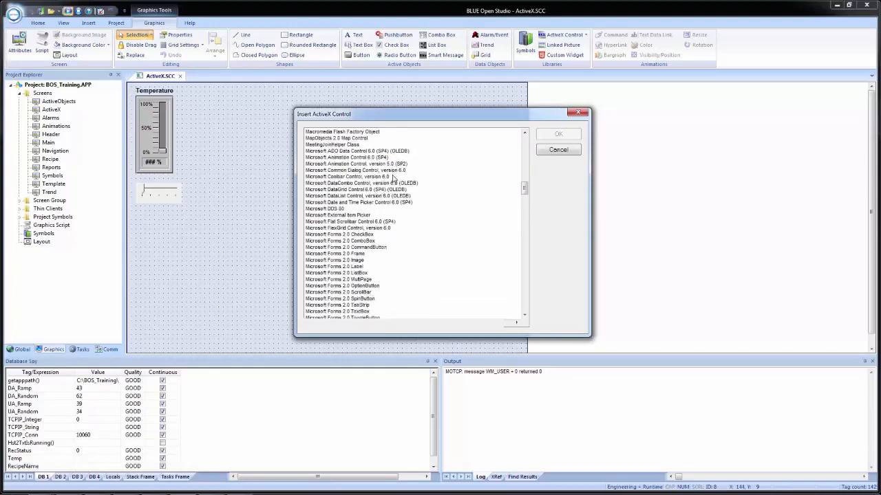
{"action": "left_click", "coordinate": [370, 203]}
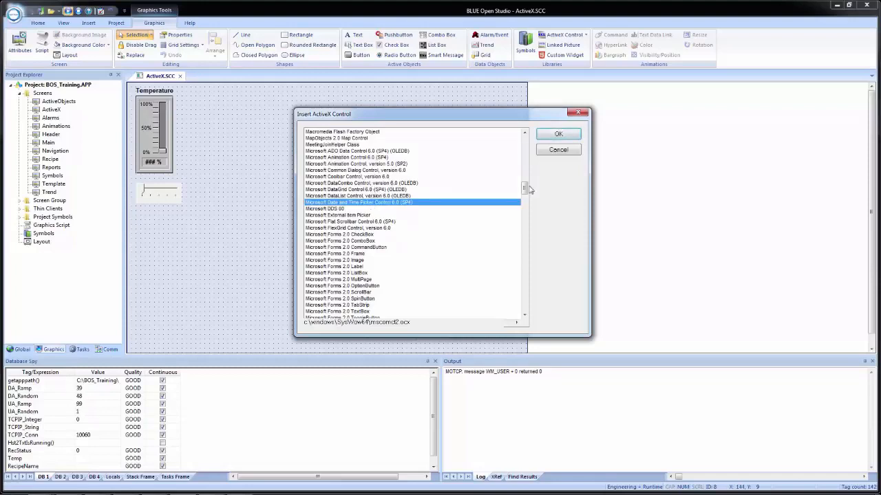
{"action": "left_click", "coordinate": [559, 135]}
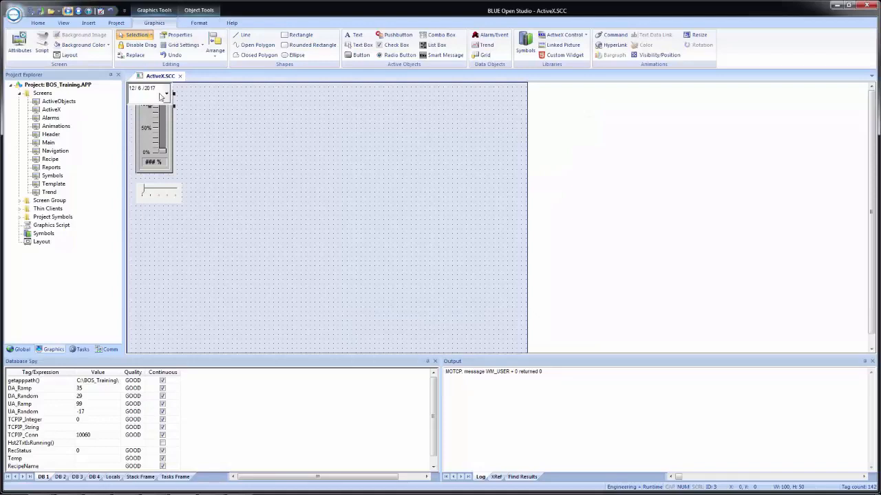
{"action": "left_click_drag", "start_coordinate": [149, 97], "coordinate": [149, 246]}
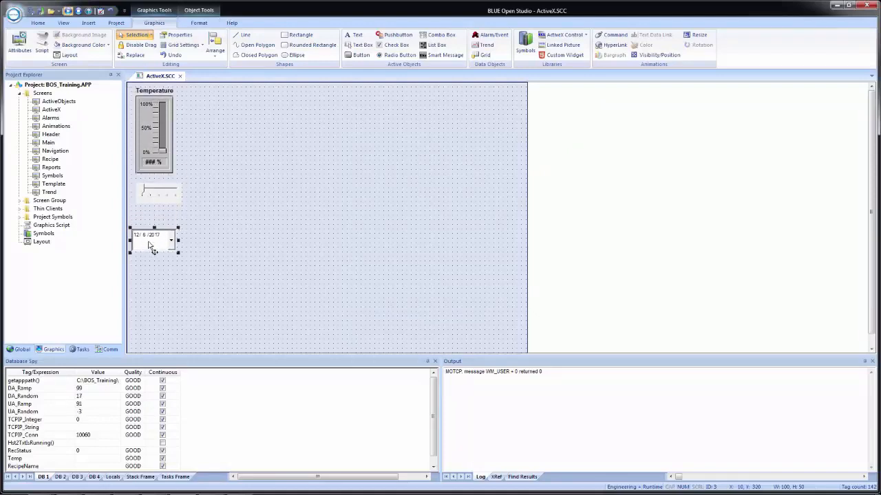
Step: Review the date picker's property pages, including its value, format choices, font, color and picture settings
{"action": "double_click", "coordinate": [150, 245]}
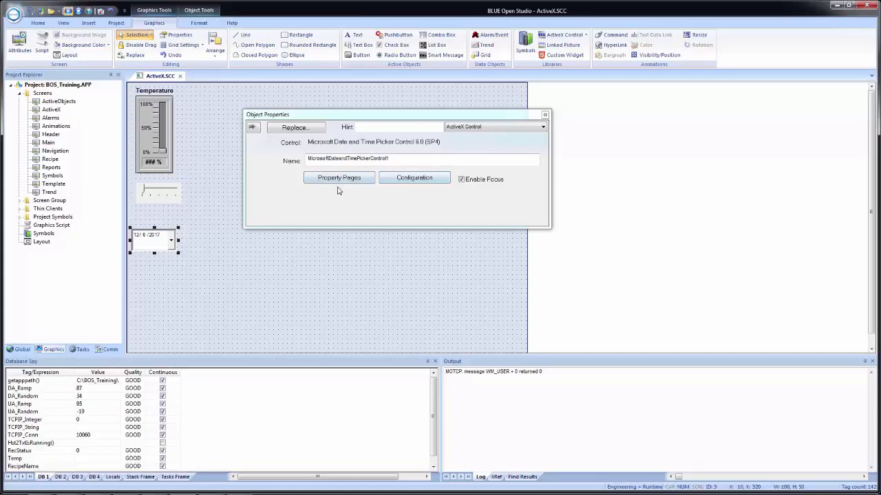
{"action": "left_click", "coordinate": [339, 180]}
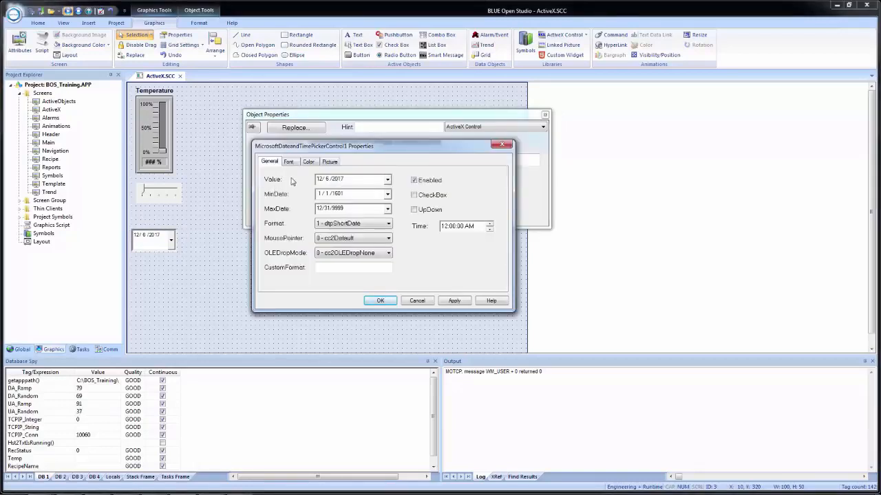
{"action": "left_click", "coordinate": [387, 180]}
{"action": "left_click", "coordinate": [387, 180]}
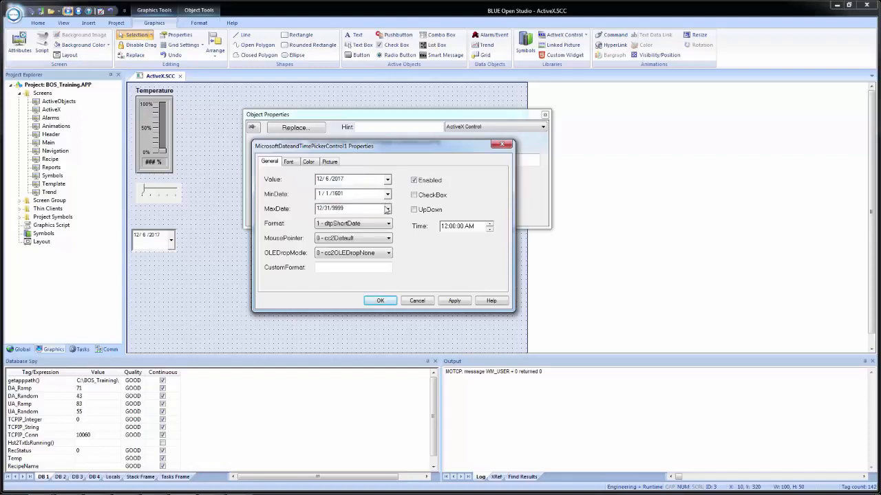
{"action": "left_click", "coordinate": [384, 225]}
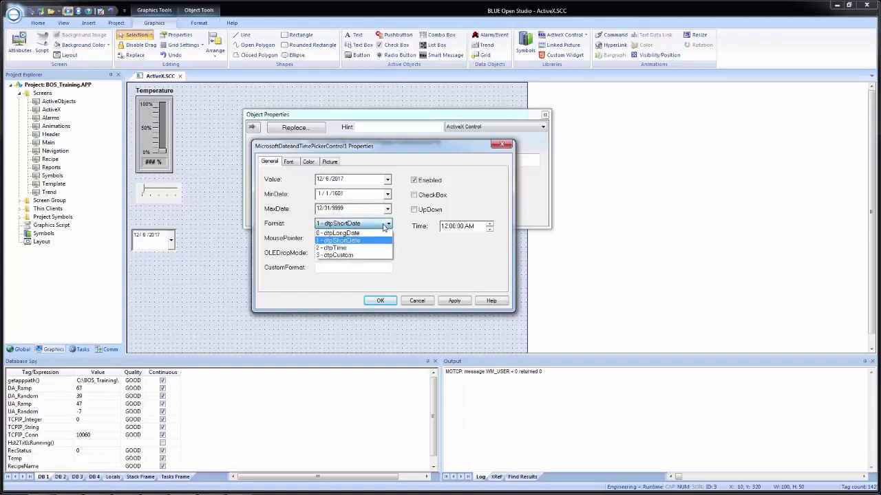
{"action": "left_click", "coordinate": [384, 227]}
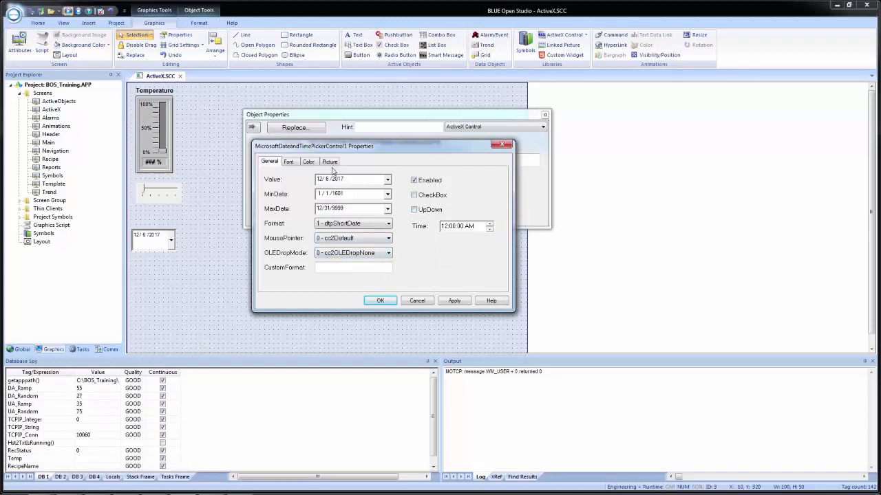
{"action": "left_click", "coordinate": [289, 162]}
{"action": "left_click", "coordinate": [306, 162]}
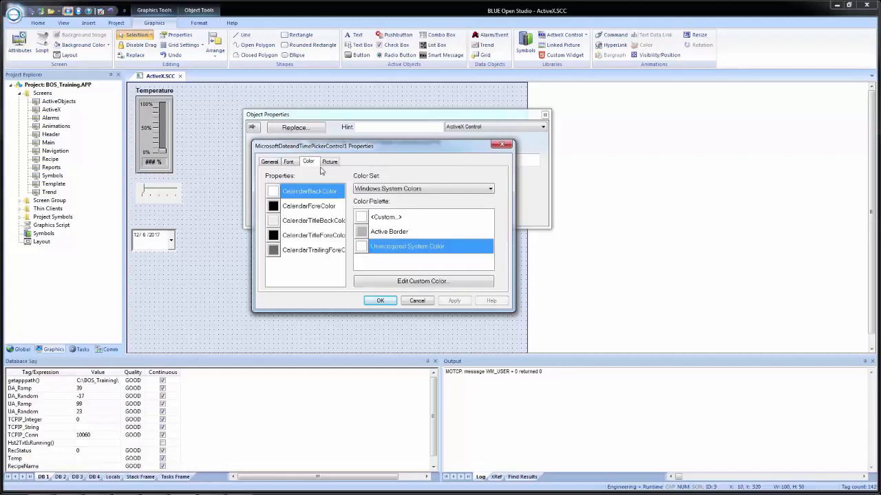
{"action": "left_click", "coordinate": [329, 164]}
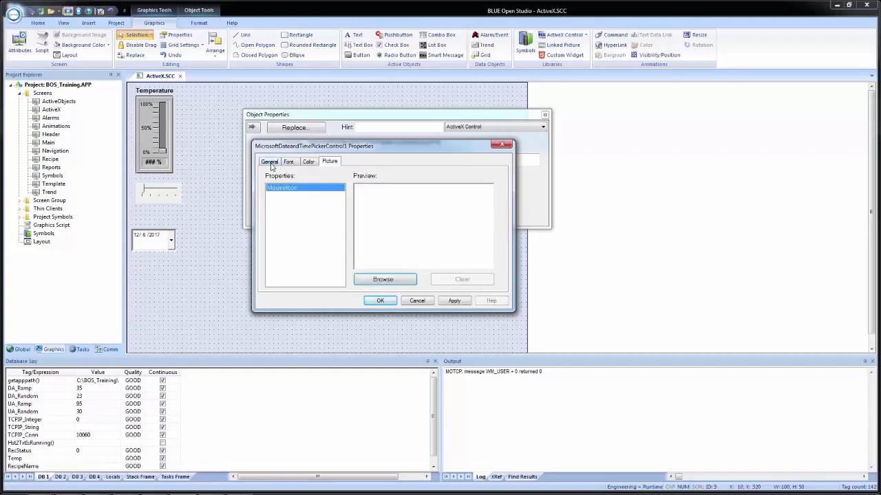
{"action": "left_click", "coordinate": [271, 164]}
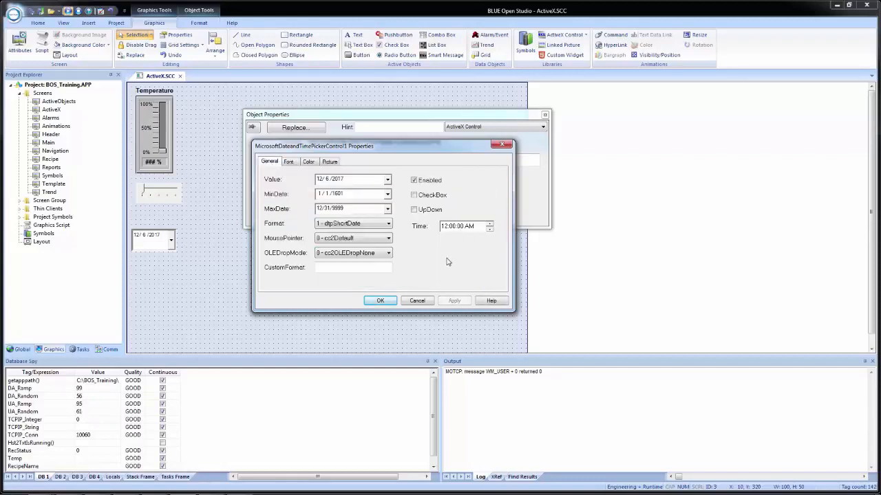
{"action": "left_click", "coordinate": [375, 302]}
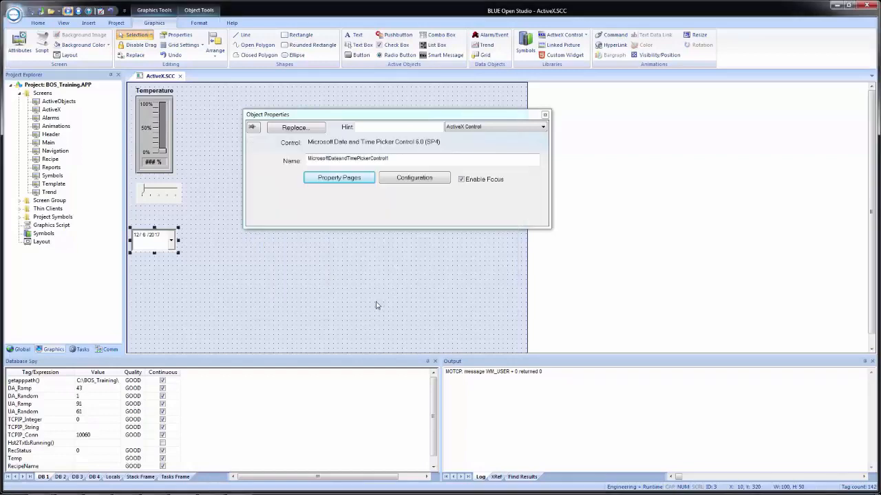
Step: Link the date picker's Value property to the tag SelectedDate and agree to create that tag
{"action": "left_click", "coordinate": [407, 178]}
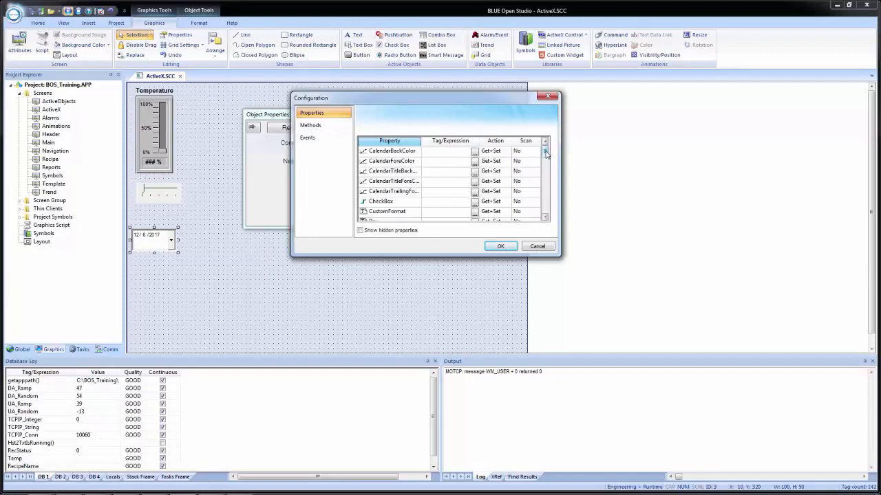
{"action": "left_click_drag", "start_coordinate": [546, 155], "coordinate": [559, 215]}
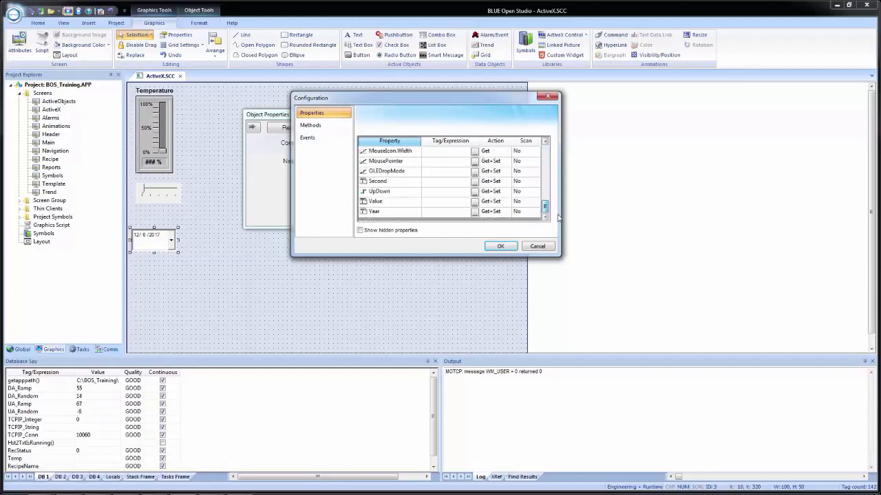
{"action": "left_click", "coordinate": [466, 204]}
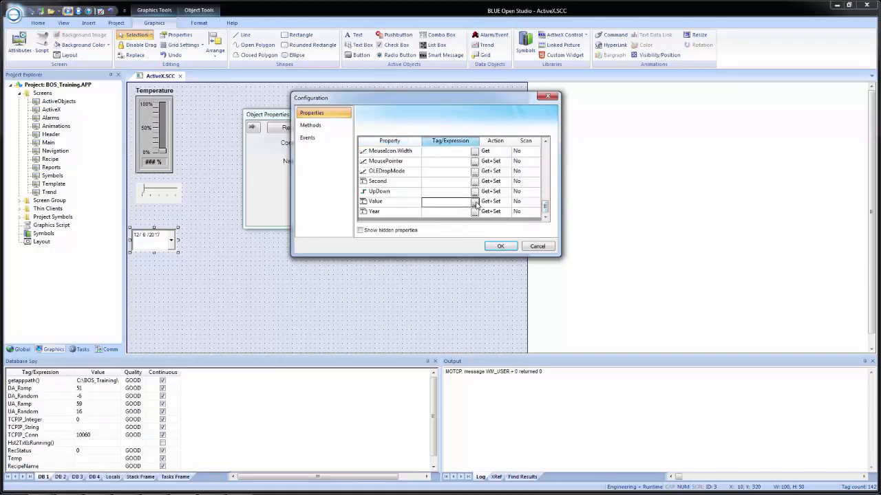
{"action": "left_click", "coordinate": [464, 205]}
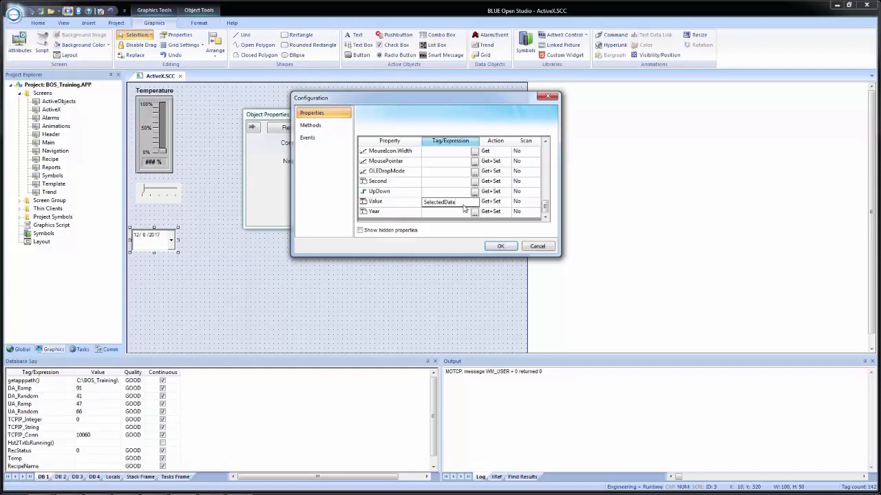
{"action": "left_click", "coordinate": [497, 204]}
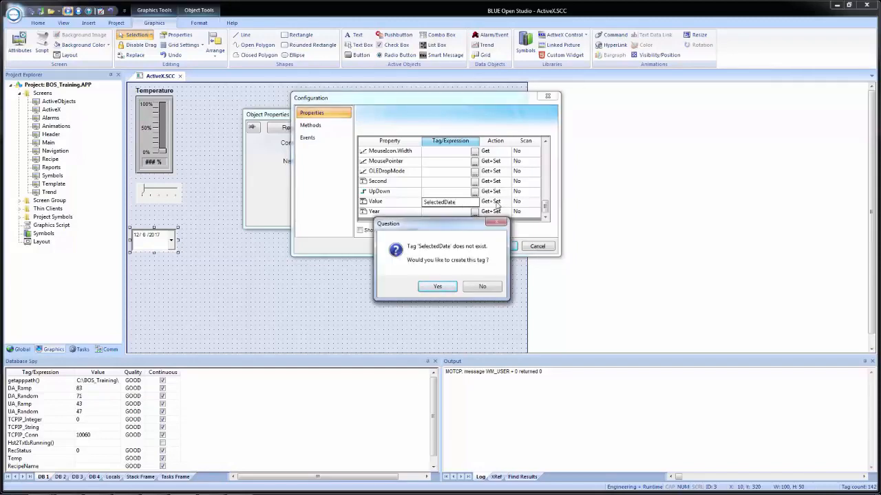
{"action": "left_click", "coordinate": [436, 287]}
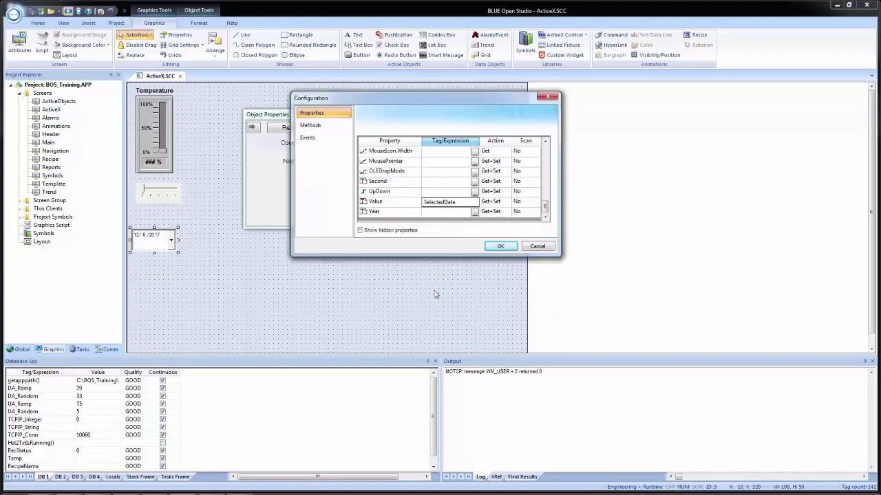
Step: Create the SelectedDate tag with type String and scope Local
{"action": "left_click_drag", "start_coordinate": [404, 124], "coordinate": [430, 226]}
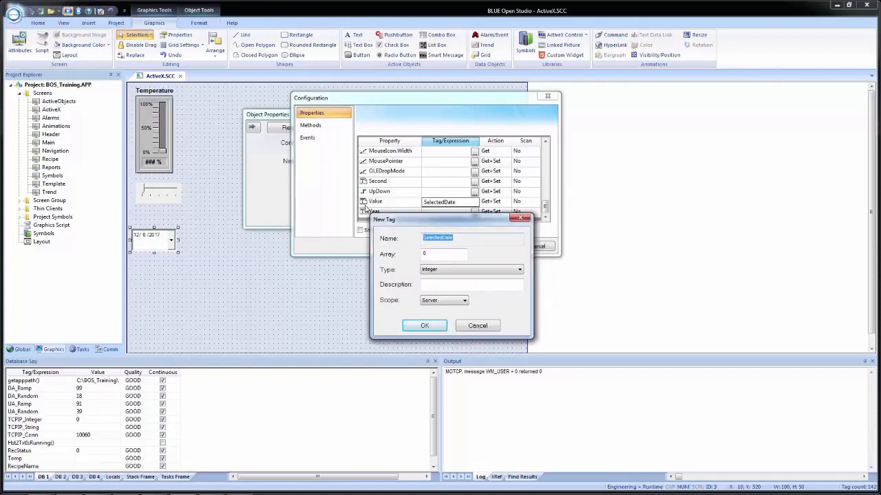
{"action": "left_click_drag", "start_coordinate": [414, 225], "coordinate": [401, 157]}
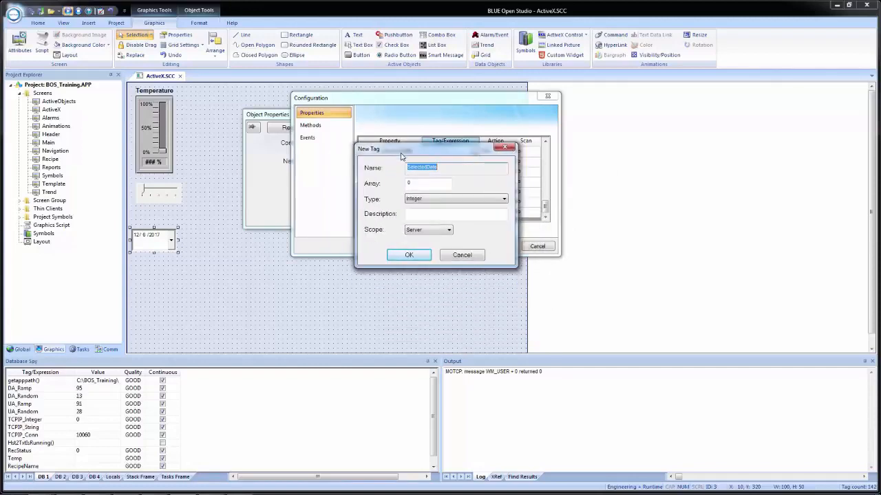
{"action": "left_click", "coordinate": [433, 200]}
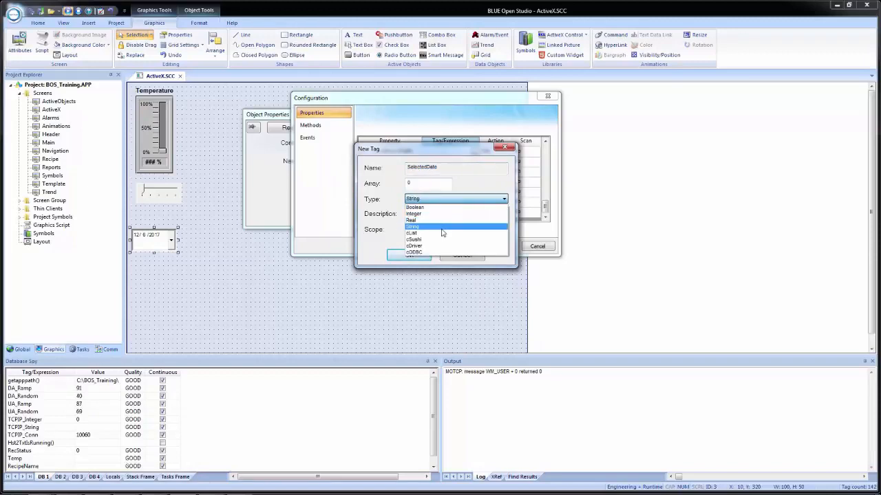
{"action": "left_click", "coordinate": [441, 229]}
{"action": "left_click", "coordinate": [438, 230]}
{"action": "left_click", "coordinate": [420, 239]}
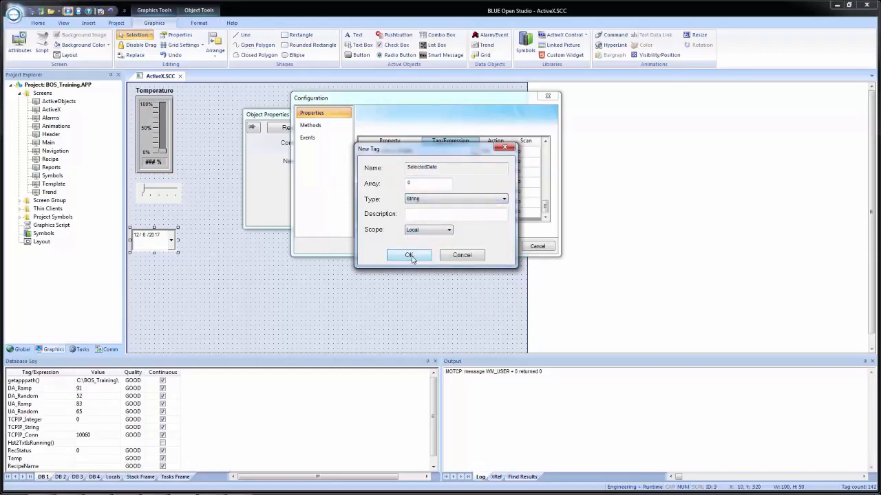
{"action": "left_click", "coordinate": [410, 256]}
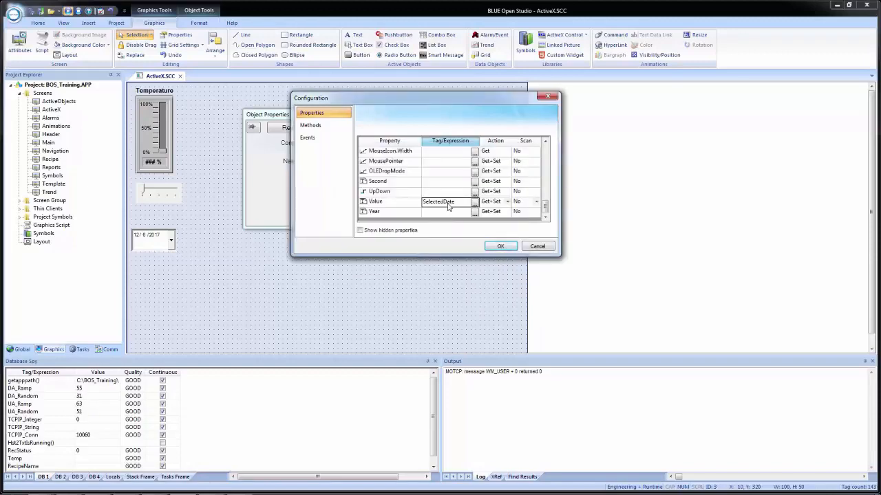
Step: Set the scan of the date picker's Value property to Always and accept the configuration
{"action": "left_click", "coordinate": [536, 203]}
{"action": "left_click", "coordinate": [536, 203]}
{"action": "left_click", "coordinate": [526, 220]}
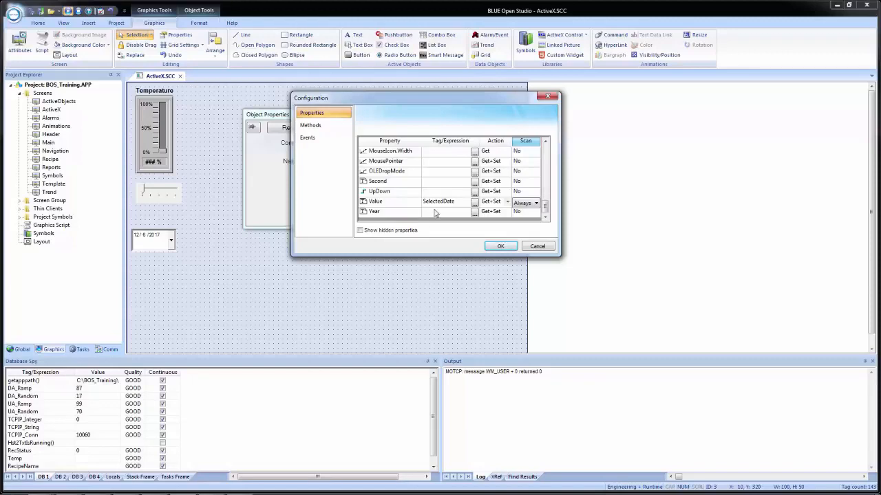
{"action": "left_click", "coordinate": [499, 246]}
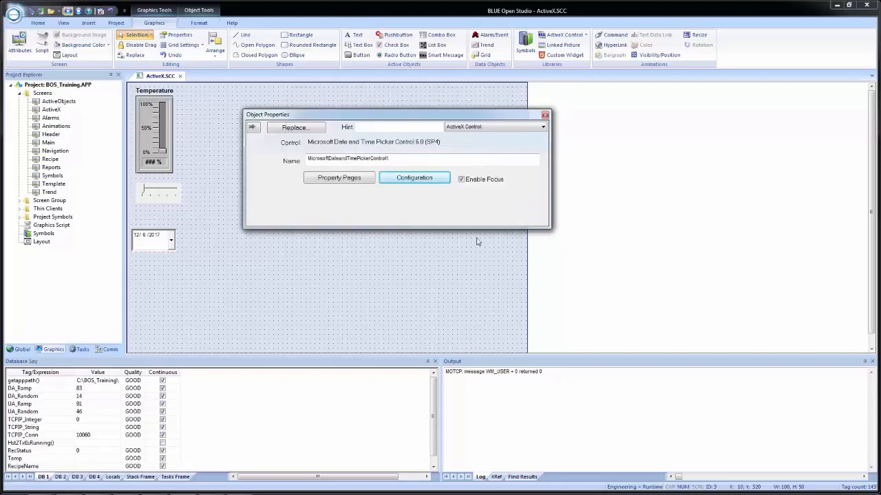
{"action": "left_click", "coordinate": [218, 243]}
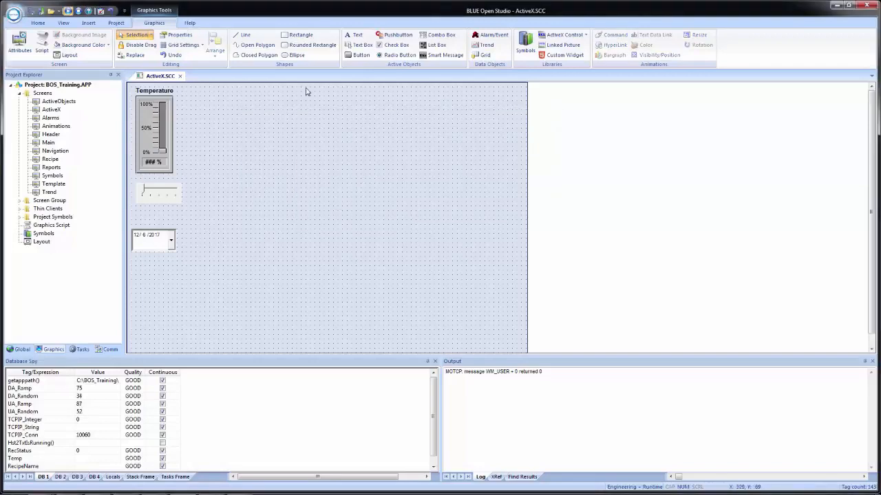
Step: Draw a rectangle about 101 by 51 between the slider and the date picker, with the date picker moved down to make room
{"action": "left_click", "coordinate": [297, 34]}
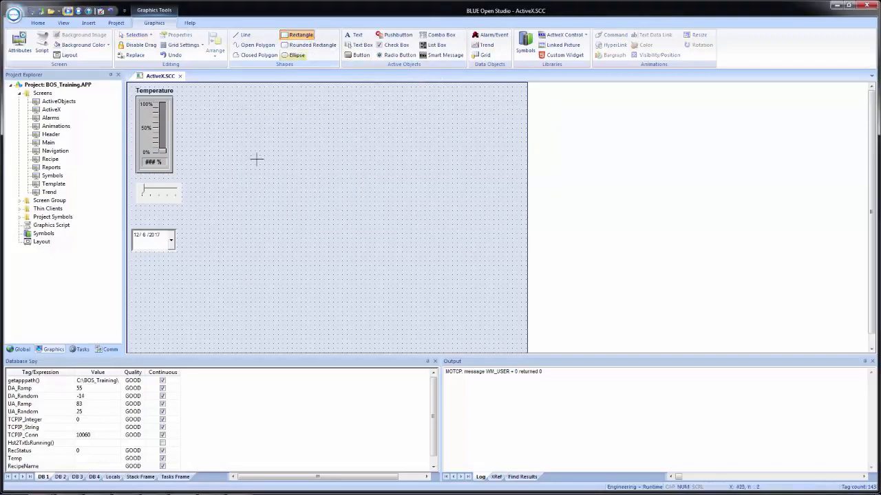
{"action": "mouse_move", "coordinate": [131, 215]}
{"action": "left_mouse_down"}
{"action": "mouse_move", "coordinate": [180, 226]}
{"action": "mouse_move", "coordinate": [162, 262]}
{"action": "left_mouse_up"}
{"action": "left_click", "coordinate": [155, 225]}
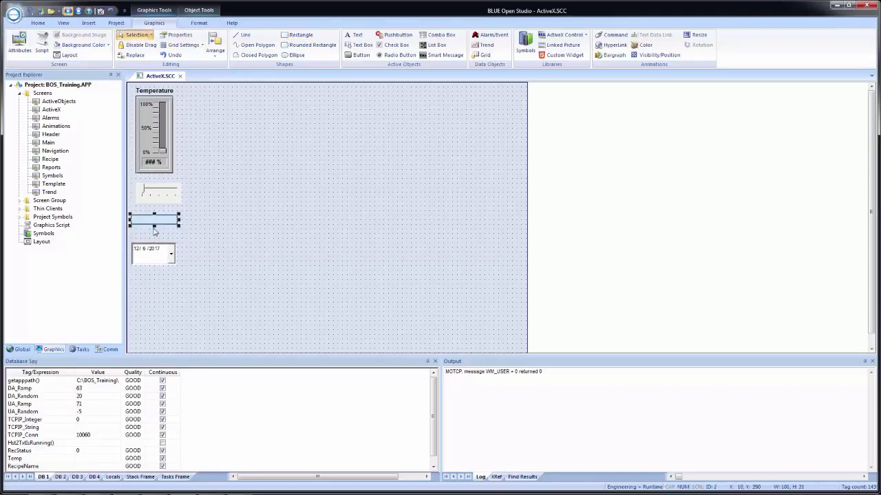
{"action": "left_click_drag", "start_coordinate": [154, 226], "coordinate": [155, 238]}
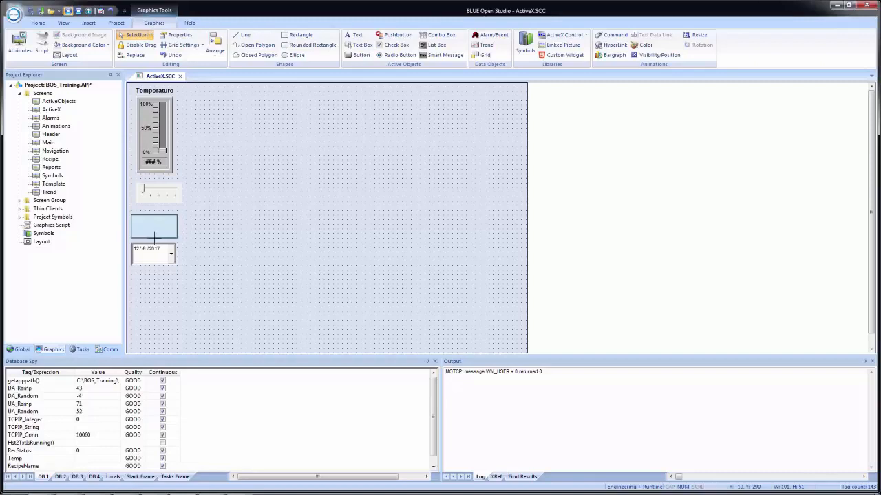
Step: Give the new rectangle the caption {SelectedDate}
{"action": "double_click", "coordinate": [157, 232]}
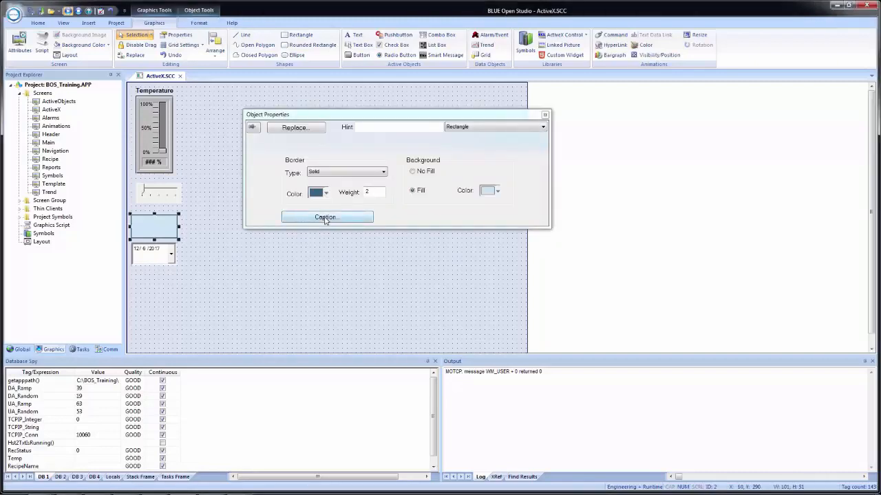
{"action": "left_click", "coordinate": [326, 217]}
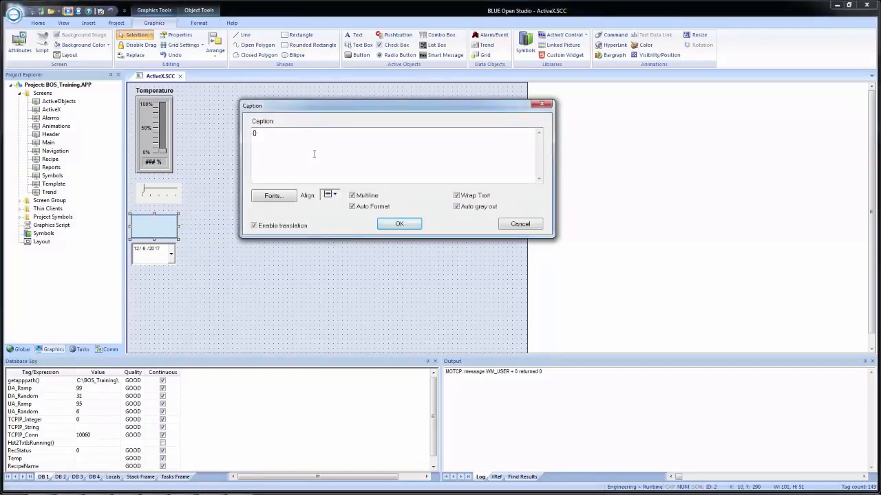
{"action": "type", "text": "{Selec"}
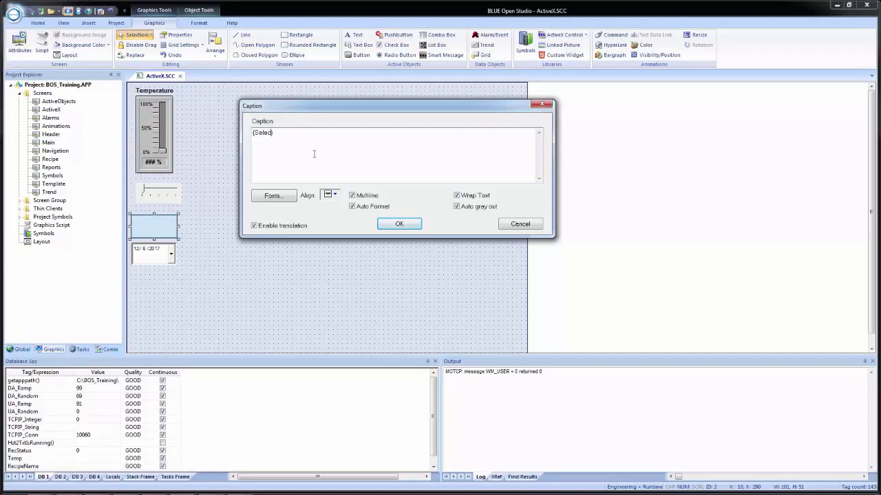
{"action": "type", "text": "tedDate"}
{"action": "left_click", "coordinate": [398, 225]}
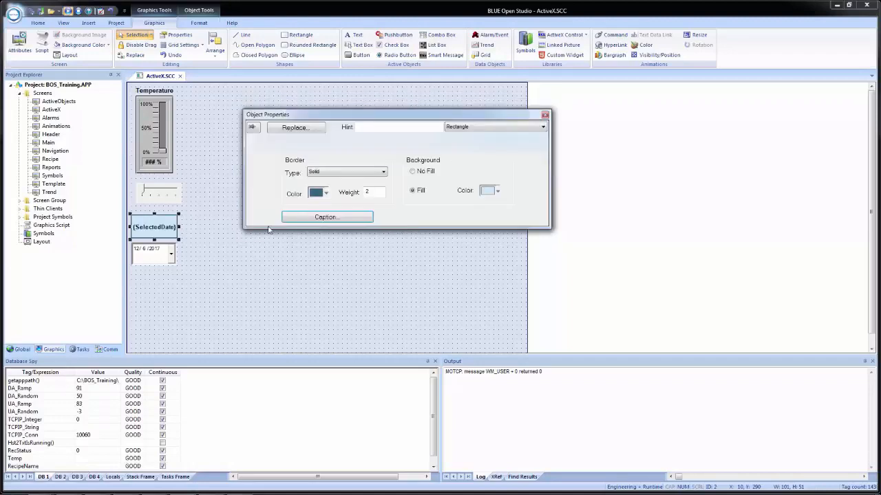
Step: Enlarge the date picker to about 161 by 121 and examine the font settings in its property pages without changing them
{"action": "left_click", "coordinate": [151, 258]}
{"action": "left_click_drag", "start_coordinate": [179, 265], "coordinate": [206, 299]}
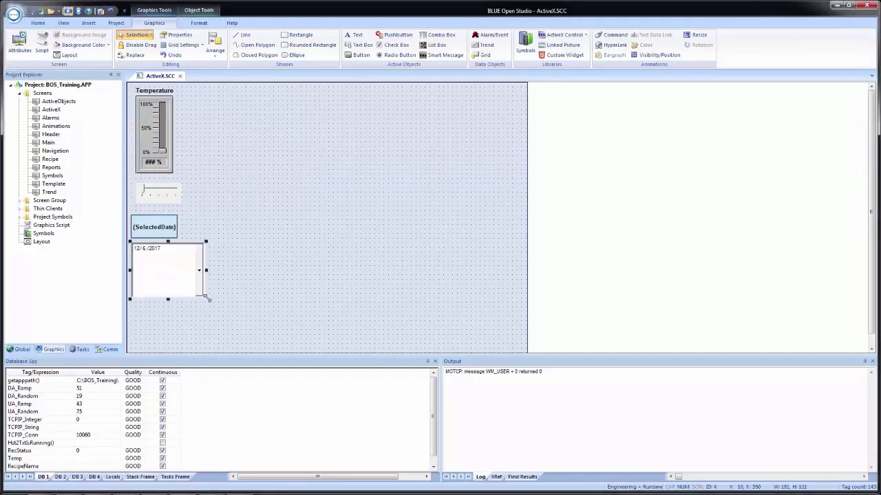
{"action": "double_click", "coordinate": [163, 258]}
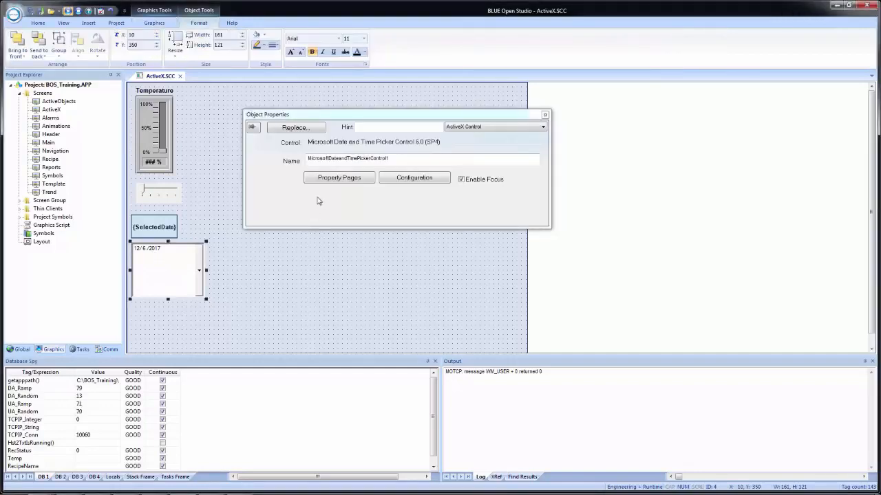
{"action": "left_click", "coordinate": [331, 178]}
{"action": "left_click", "coordinate": [290, 162]}
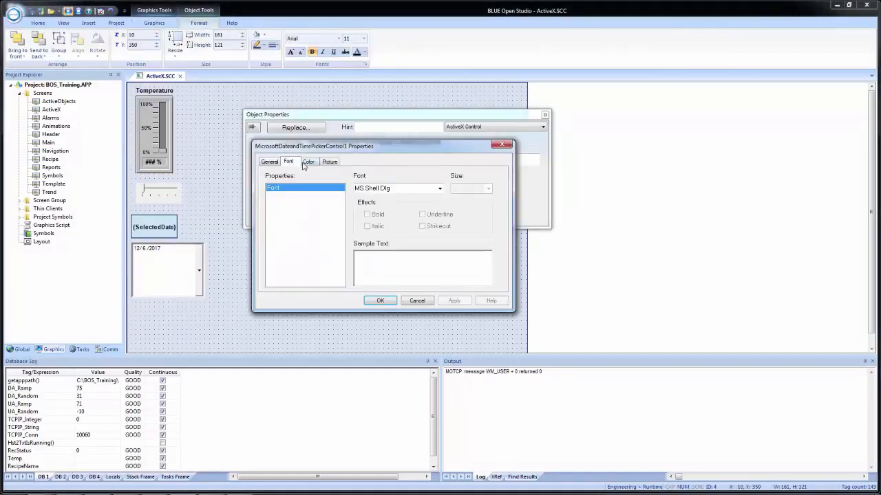
{"action": "left_click", "coordinate": [440, 189]}
{"action": "left_click", "coordinate": [439, 189]}
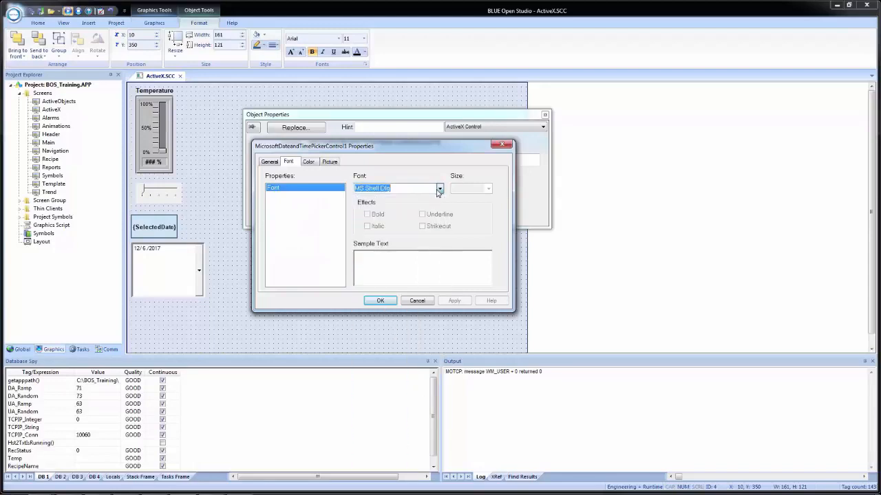
{"action": "left_click", "coordinate": [423, 302]}
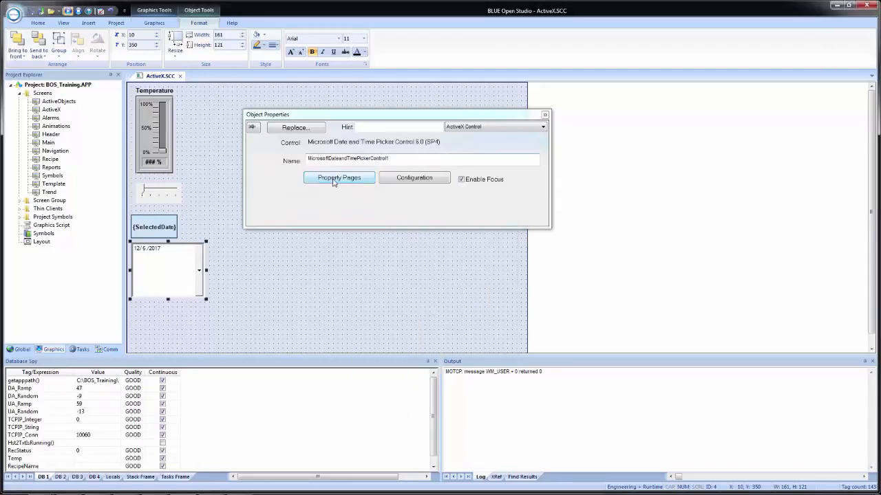
{"action": "left_click", "coordinate": [334, 179]}
{"action": "left_click", "coordinate": [293, 163]}
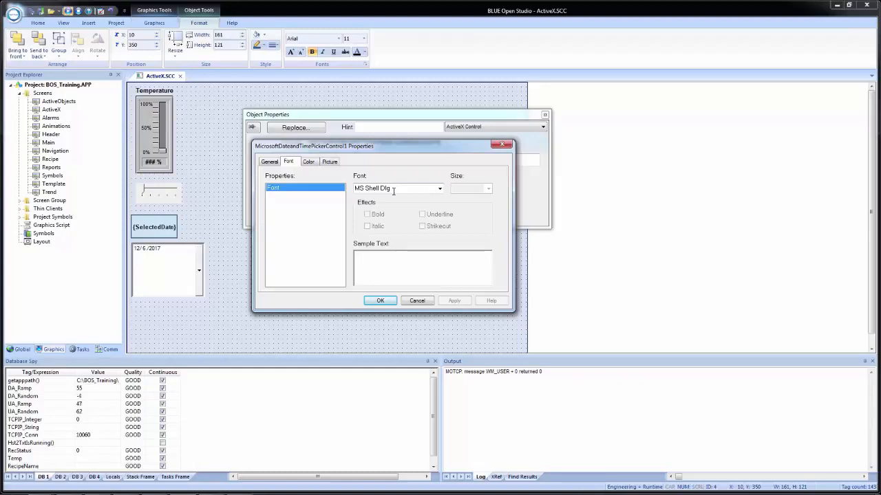
{"action": "left_click", "coordinate": [417, 301]}
Step: Shrink the date picker back to about 101 by 51, directly below the SelectedDate rectangle
{"action": "left_click", "coordinate": [312, 294]}
{"action": "left_click", "coordinate": [157, 282]}
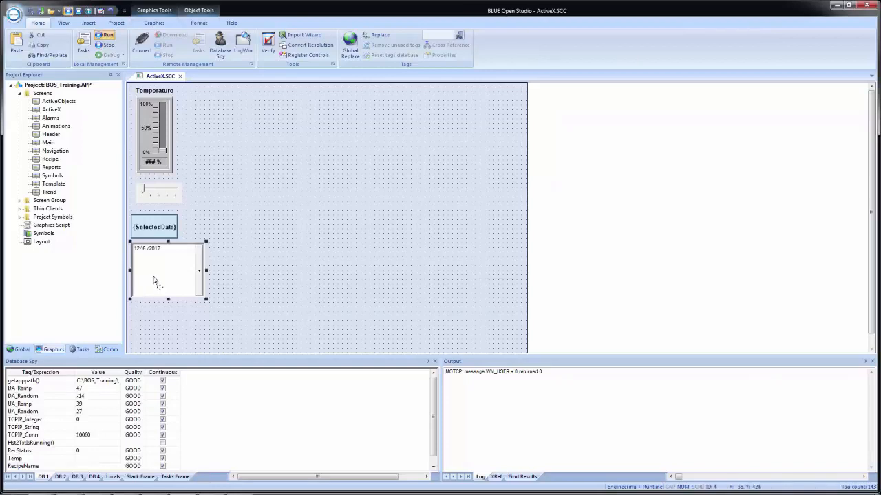
{"action": "left_click_drag", "start_coordinate": [206, 299], "coordinate": [177, 264]}
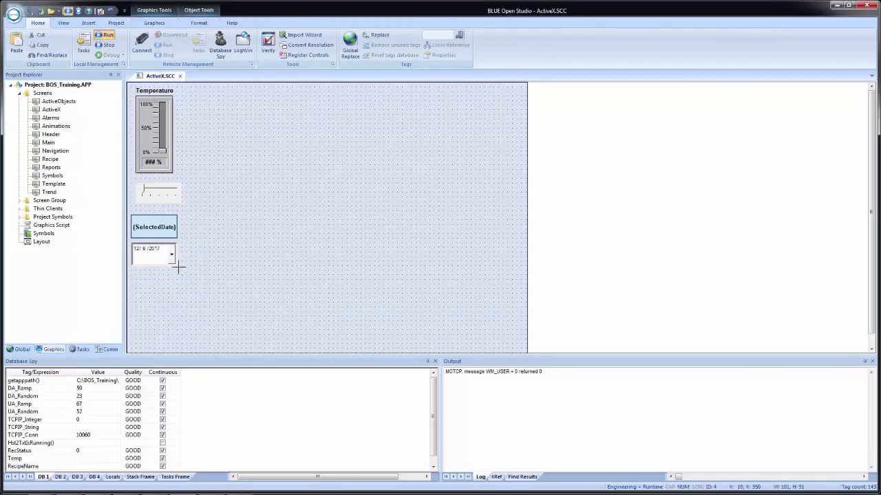
Step: Save all documents and test the date picker at runtime by choosing December 15, 2017 and December 18, 2017
{"action": "left_click", "coordinate": [224, 280]}
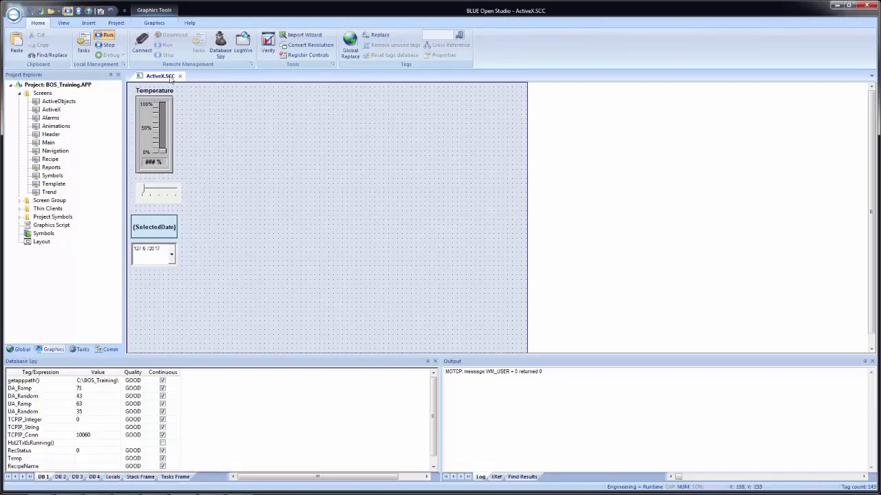
{"action": "left_click", "coordinate": [31, 11]}
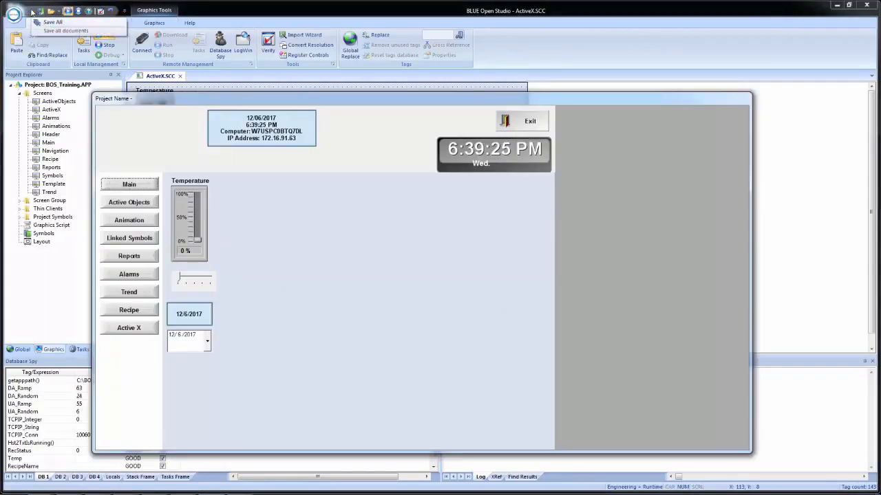
{"action": "left_click", "coordinate": [207, 342]}
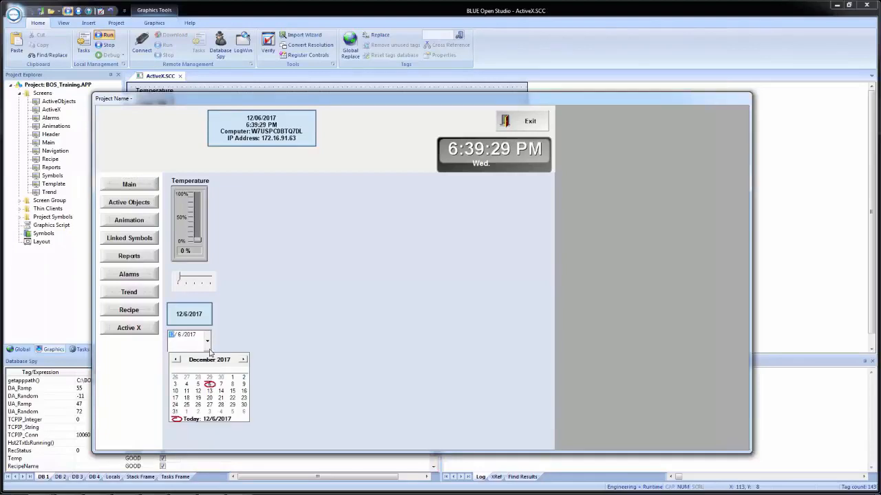
{"action": "left_click", "coordinate": [232, 391]}
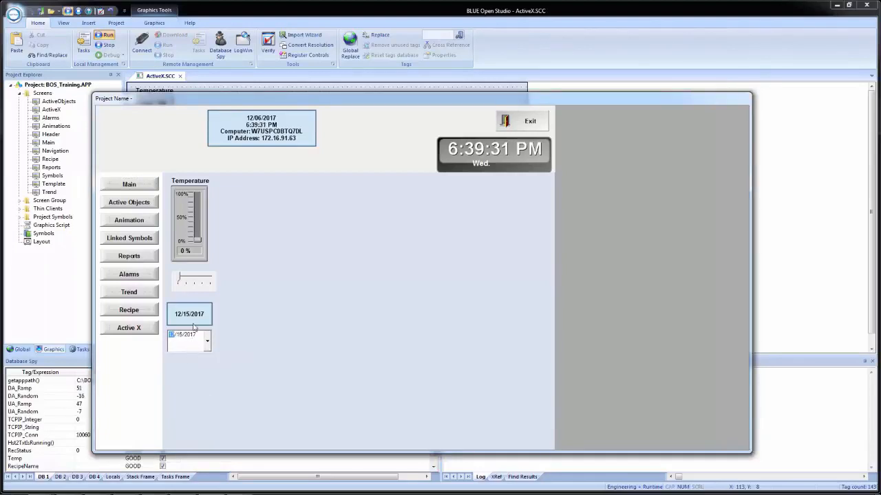
{"action": "left_click", "coordinate": [208, 343]}
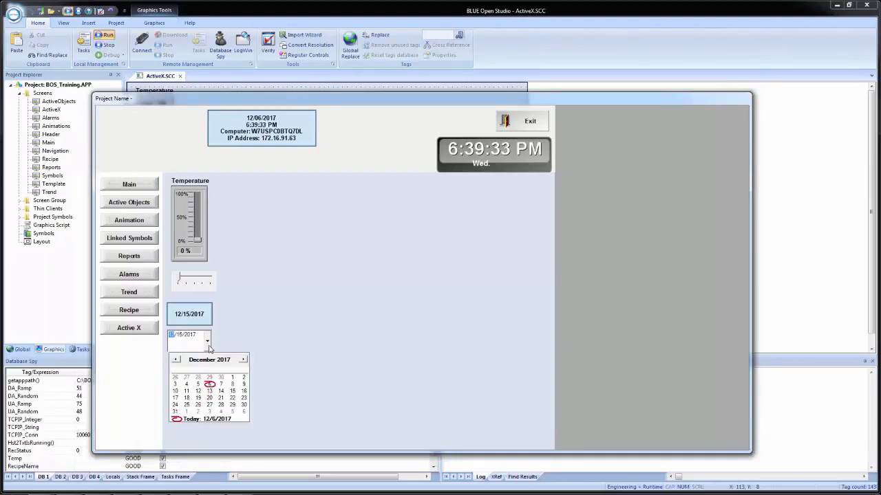
{"action": "left_click", "coordinate": [197, 398]}
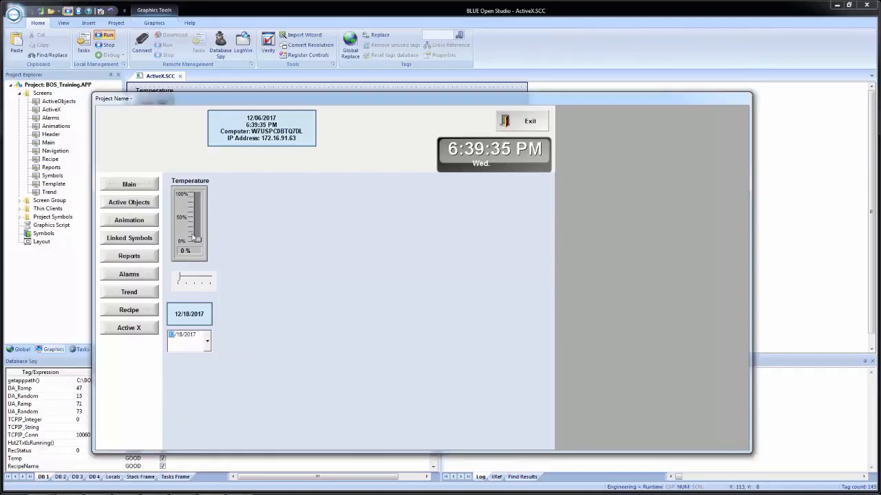
Step: Arrange the runtime window and the development window side by side
{"action": "key", "text": "super+Right"}
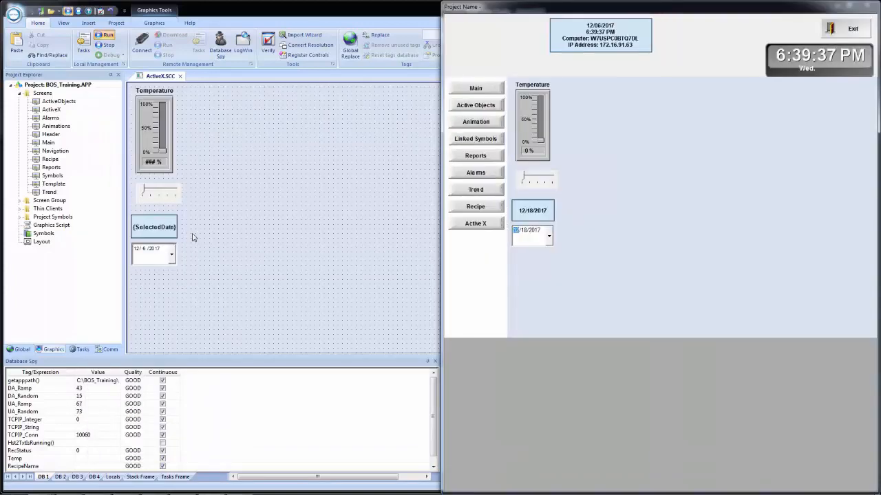
{"action": "left_click", "coordinate": [313, 180]}
{"action": "key", "text": "super+Left"}
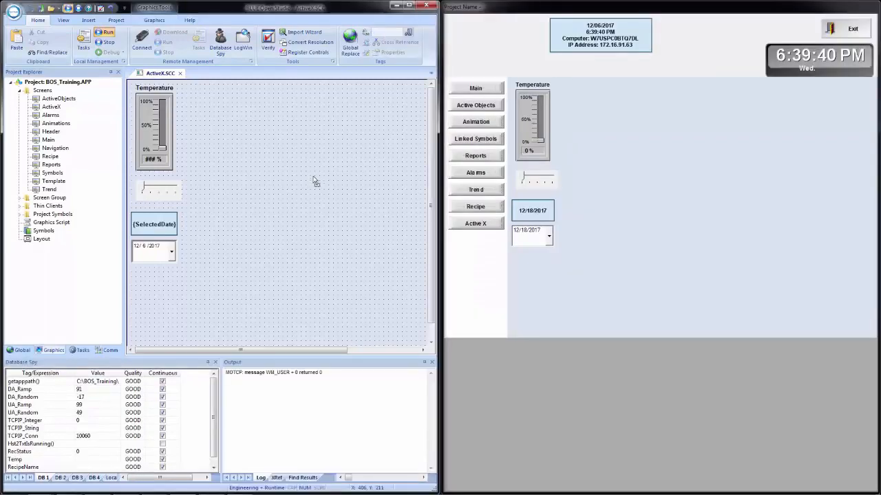
Step: Add the tag SelectedDate to the DB 2 sheet of the Database Spy
{"action": "left_click", "coordinate": [60, 478]}
{"action": "left_click", "coordinate": [30, 454]}
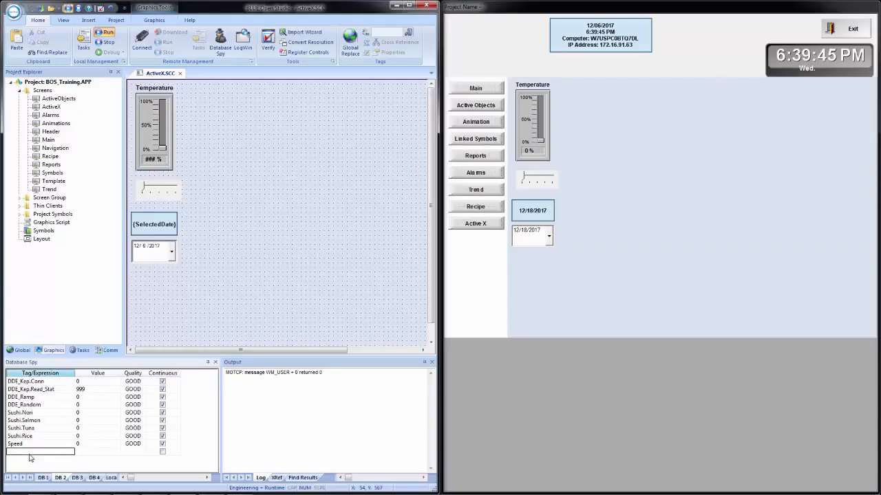
{"action": "type", "text": "SelectedDate"}
{"action": "key", "text": "Return"}
Step: Set the value of SelectedDate to 12/01/2017 in the Database Spy to test writing to the date picker
{"action": "left_click", "coordinate": [79, 454]}
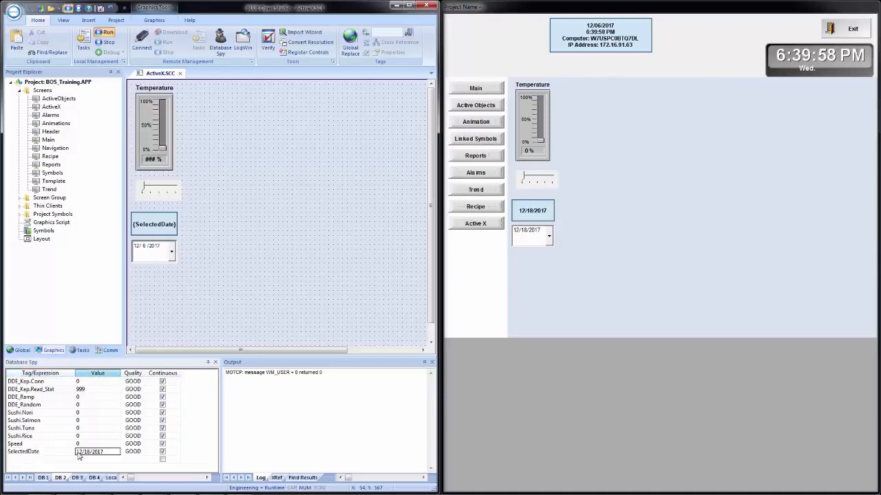
{"action": "type", "text": "12"}
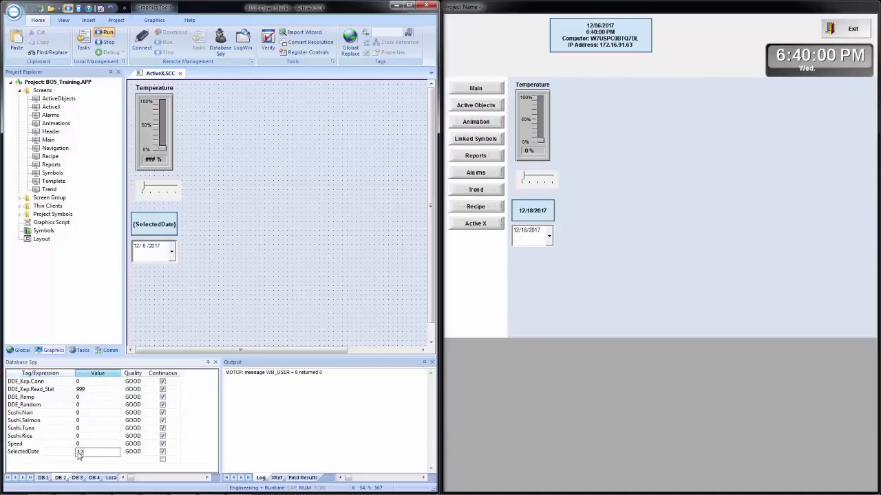
{"action": "type", "text": "/01/2017"}
{"action": "key", "text": "Return"}
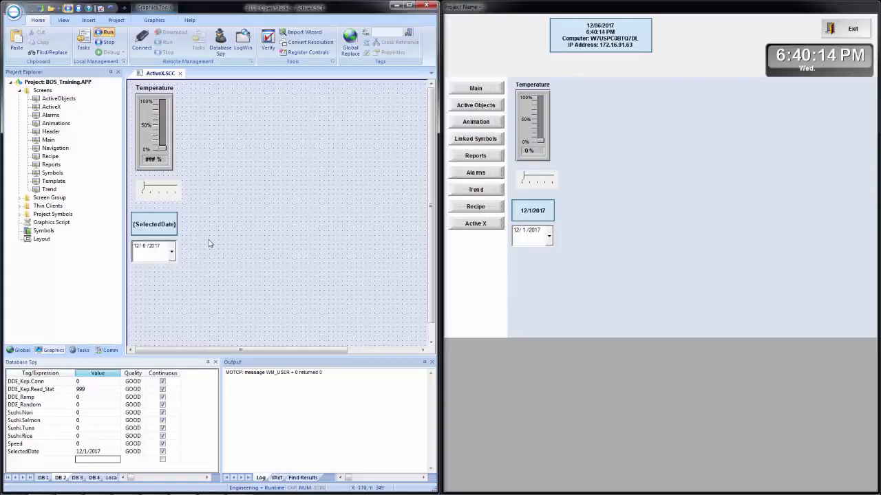
Step: Set the action of the date picker's Value property to Get and accept the configuration
{"action": "double_click", "coordinate": [144, 258]}
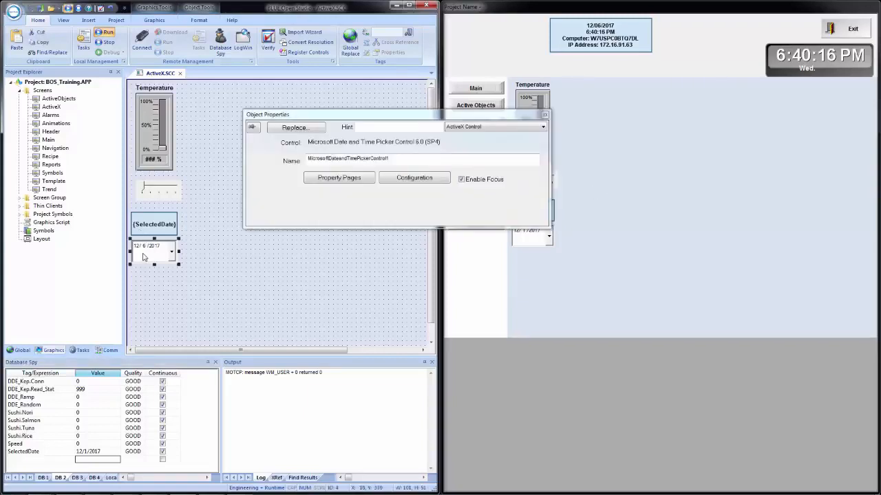
{"action": "left_click", "coordinate": [403, 181]}
{"action": "scroll", "coordinate": [540, 176], "scroll_direction": "down", "scroll_amount": 3}
{"action": "scroll", "coordinate": [540, 176], "scroll_direction": "down", "scroll_amount": 6}
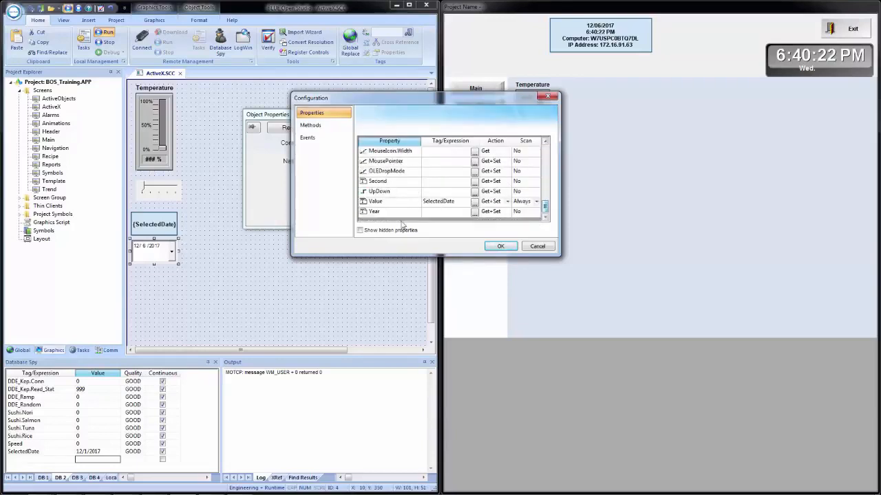
{"action": "left_click", "coordinate": [499, 203]}
{"action": "left_click", "coordinate": [506, 203]}
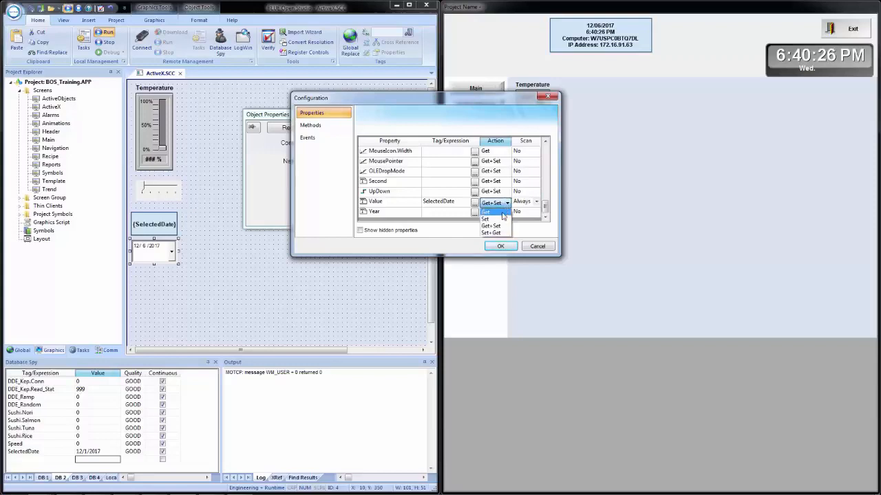
{"action": "left_click", "coordinate": [490, 212]}
{"action": "left_click", "coordinate": [500, 247]}
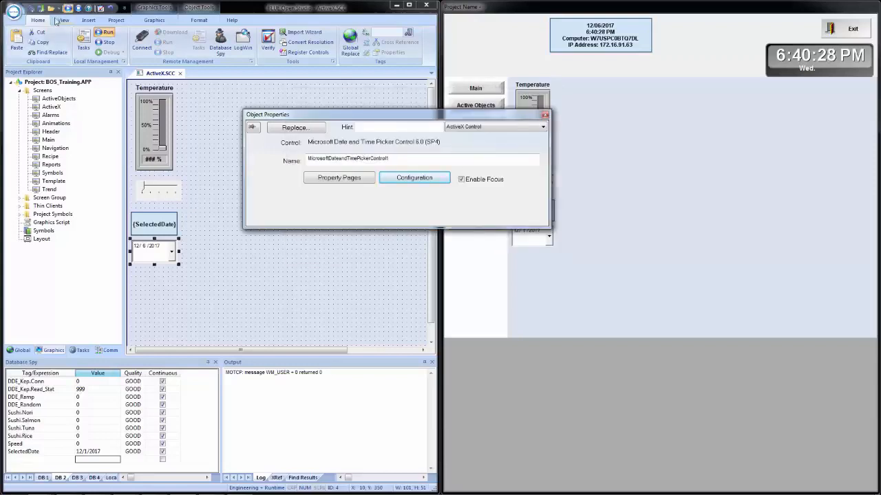
{"action": "left_click", "coordinate": [292, 300]}
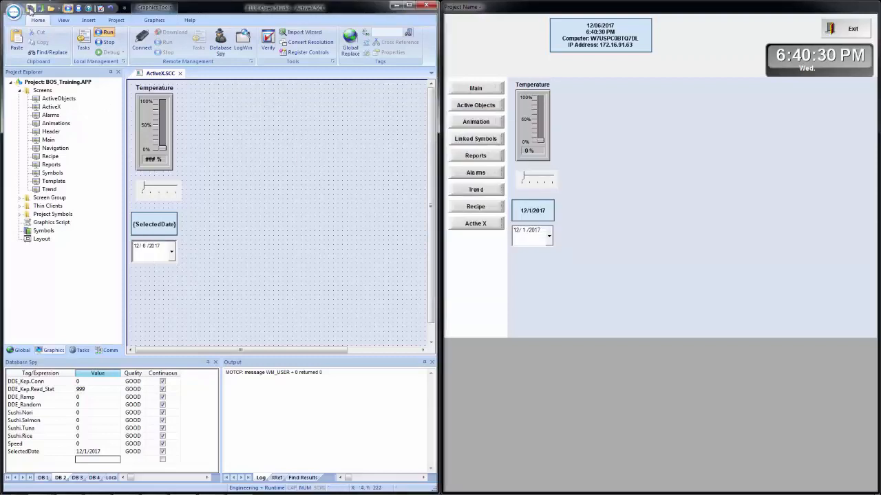
Step: Test the Get action by editing SelectedDate in the Database Spy and choosing December 11, 2017 in the runtime date picker
{"action": "left_click", "coordinate": [94, 452]}
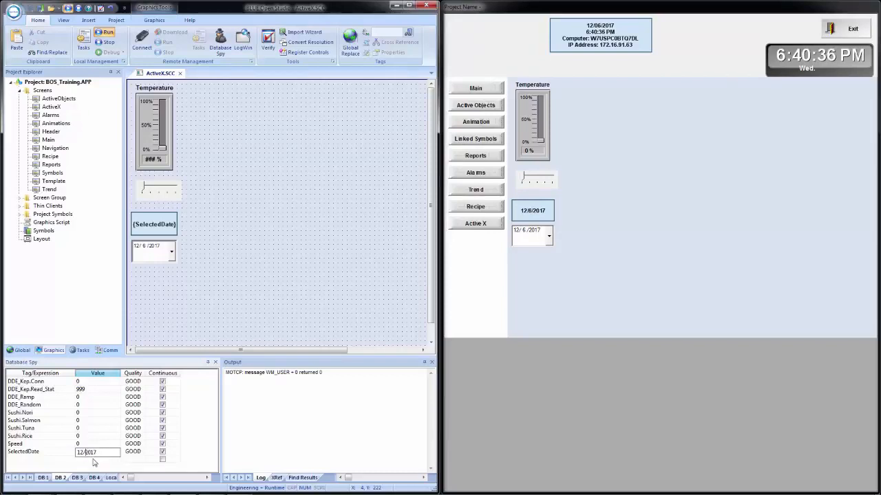
{"action": "key", "text": "Return"}
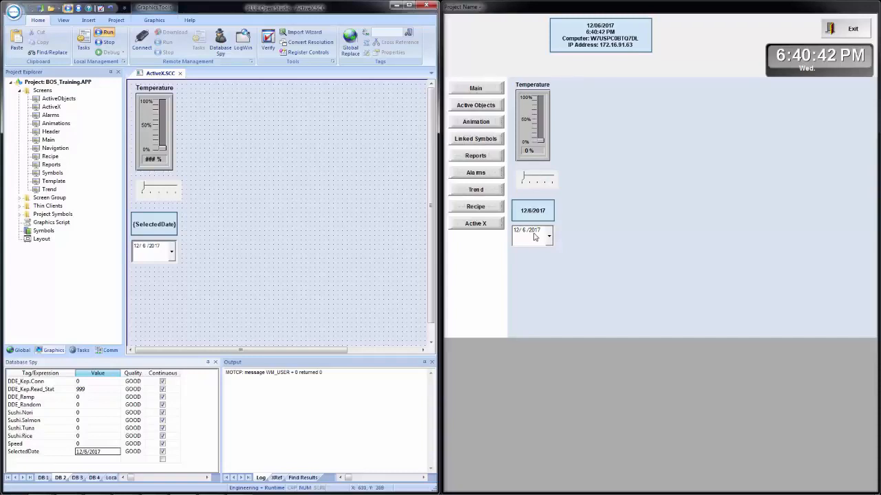
{"action": "left_click", "coordinate": [549, 238]}
{"action": "left_click", "coordinate": [531, 288]}
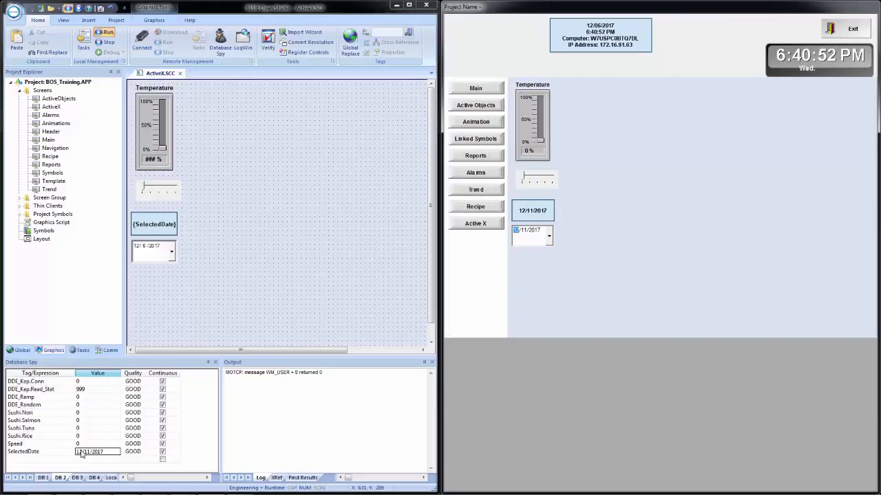
{"action": "double_click", "coordinate": [157, 254]}
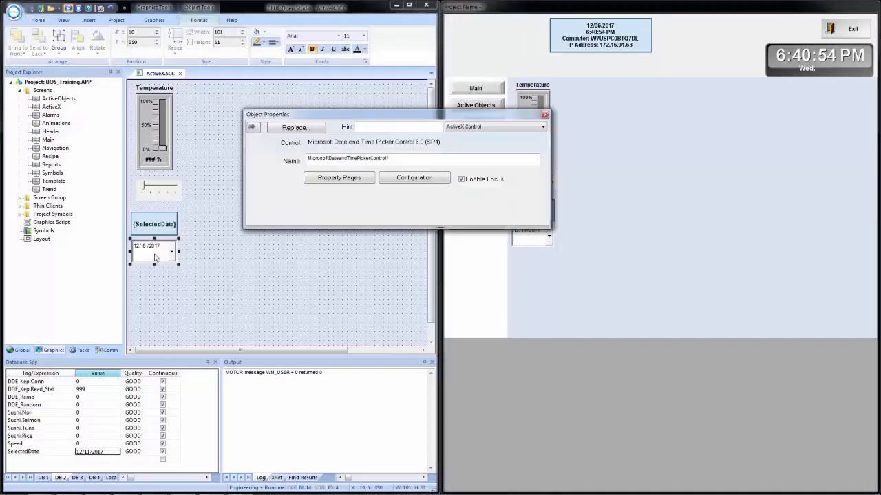
{"action": "left_click", "coordinate": [394, 178]}
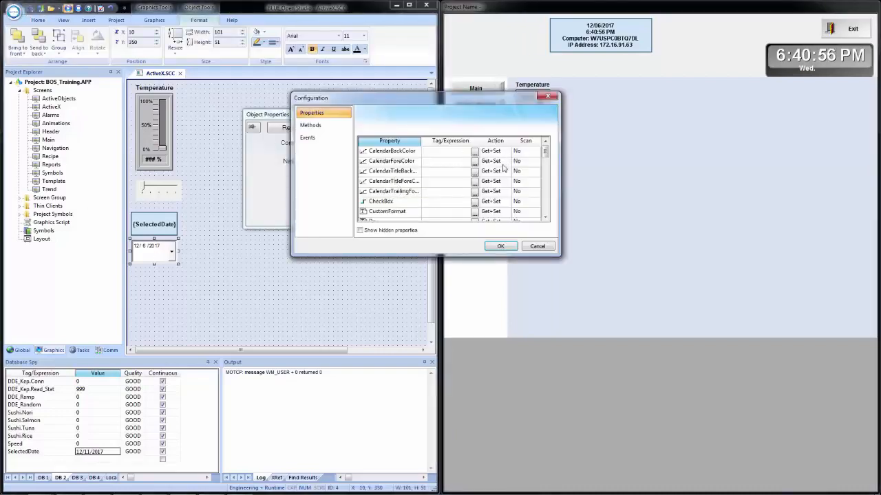
{"action": "left_click", "coordinate": [537, 246]}
{"action": "left_click", "coordinate": [312, 282]}
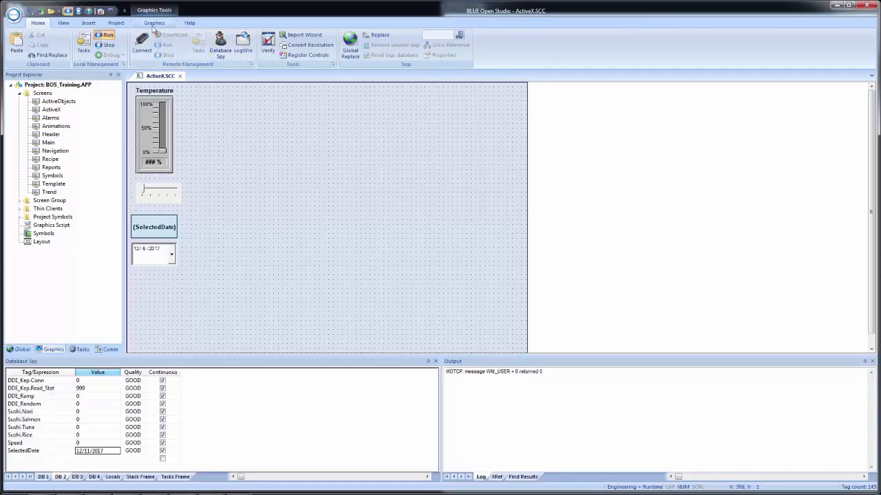
Step: Insert a Microsoft Web Browser ActiveX control into the ActiveX screen
{"action": "left_click", "coordinate": [152, 23]}
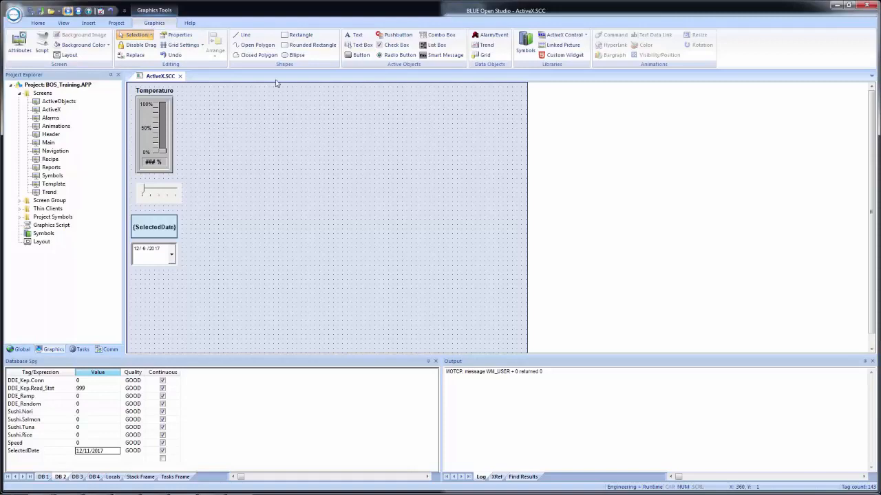
{"action": "left_click", "coordinate": [549, 35]}
{"action": "left_click", "coordinate": [549, 35]}
{"action": "left_click", "coordinate": [383, 177]}
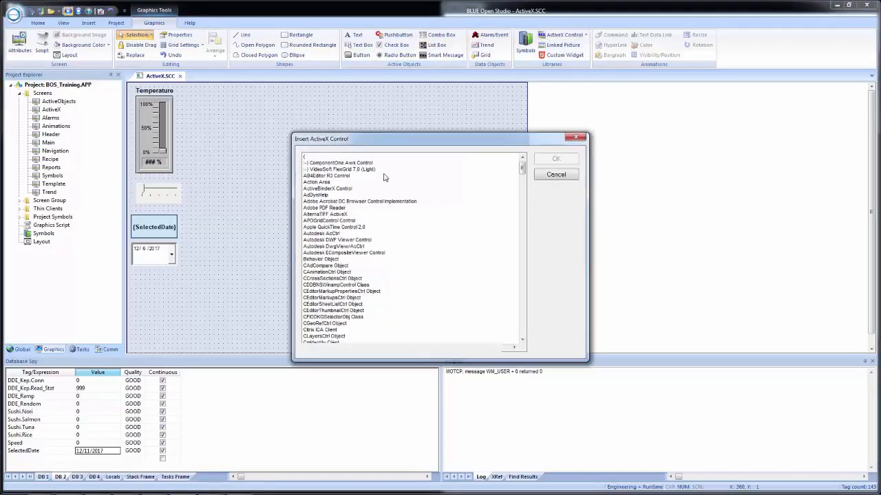
{"action": "left_click", "coordinate": [350, 201]}
{"action": "scroll", "coordinate": [349, 205], "scroll_direction": "down", "scroll_amount": 12}
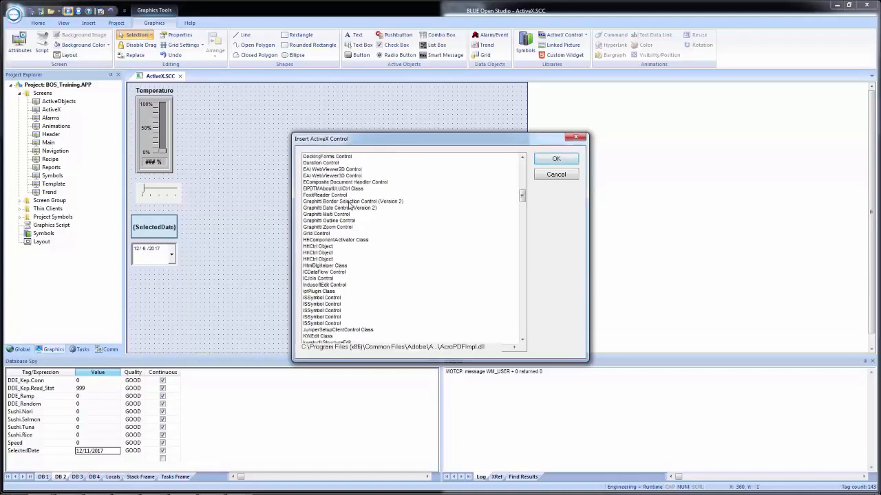
{"action": "left_click", "coordinate": [350, 205]}
{"action": "key", "text": "m"}
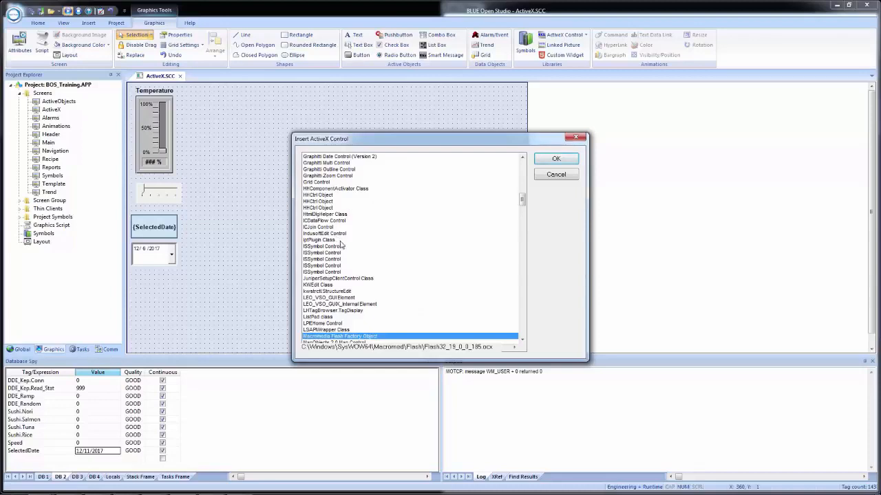
{"action": "scroll", "coordinate": [341, 244], "scroll_direction": "down", "scroll_amount": 4}
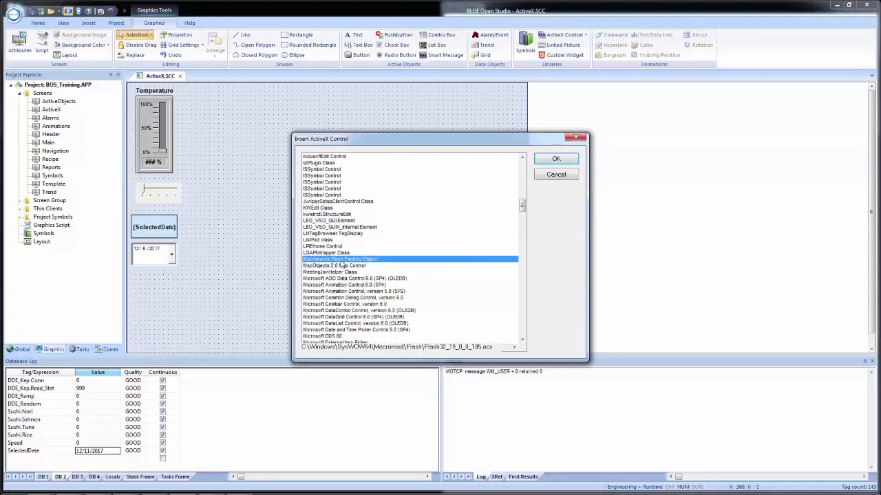
{"action": "scroll", "coordinate": [336, 266], "scroll_direction": "down", "scroll_amount": 2}
{"action": "scroll", "coordinate": [333, 258], "scroll_direction": "down", "scroll_amount": 1}
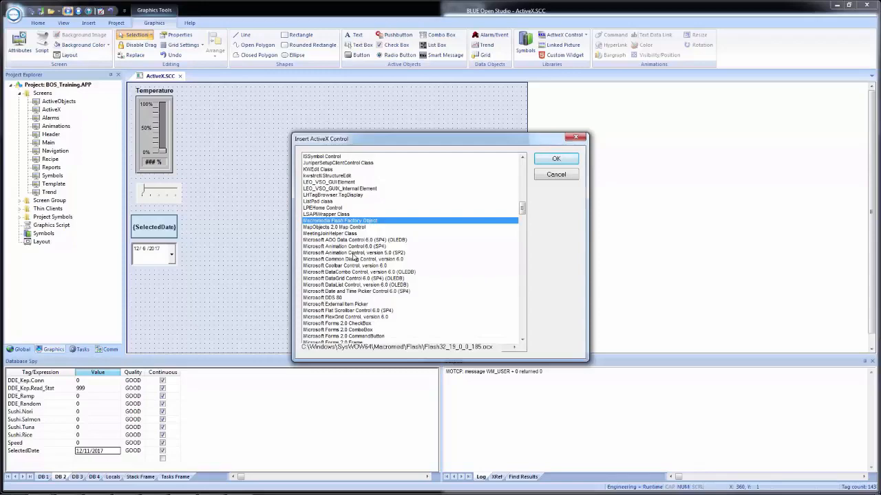
{"action": "scroll", "coordinate": [357, 261], "scroll_direction": "down", "scroll_amount": 4}
{"action": "scroll", "coordinate": [357, 265], "scroll_direction": "down", "scroll_amount": 15}
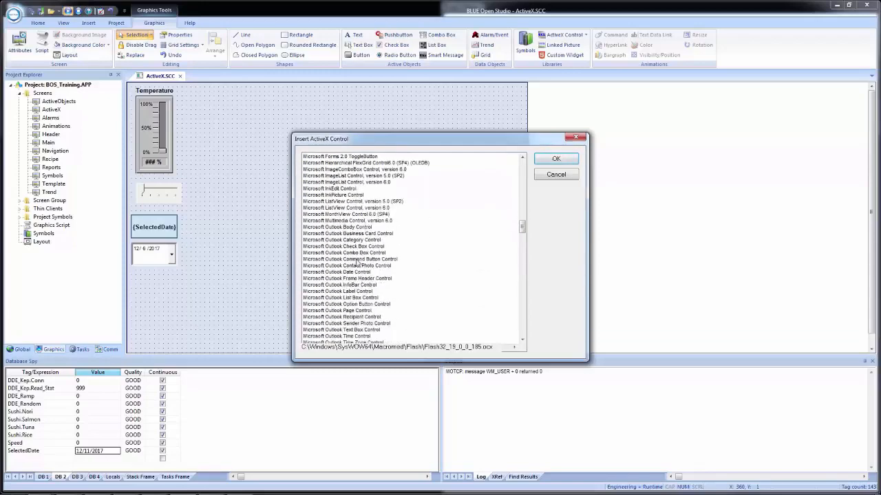
{"action": "scroll", "coordinate": [357, 273], "scroll_direction": "down", "scroll_amount": 15}
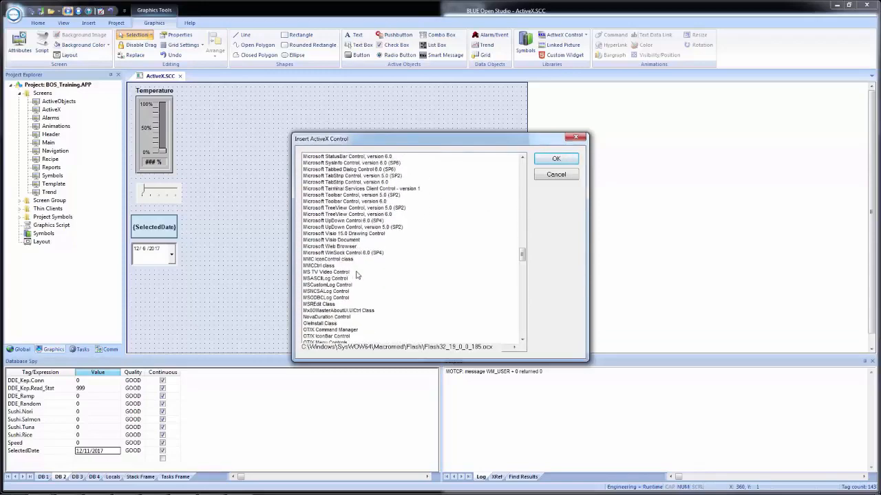
{"action": "left_click", "coordinate": [333, 246]}
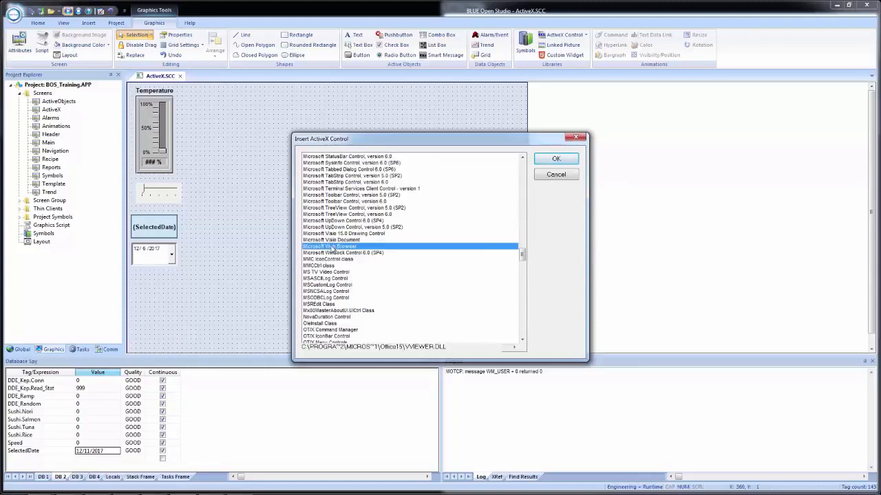
{"action": "double_click", "coordinate": [333, 246]}
Step: Place the web browser control beside the Temperature slider at about X 190, Y 50 and enlarge it to about 651 by 331
{"action": "left_click_drag", "start_coordinate": [199, 126], "coordinate": [270, 134]}
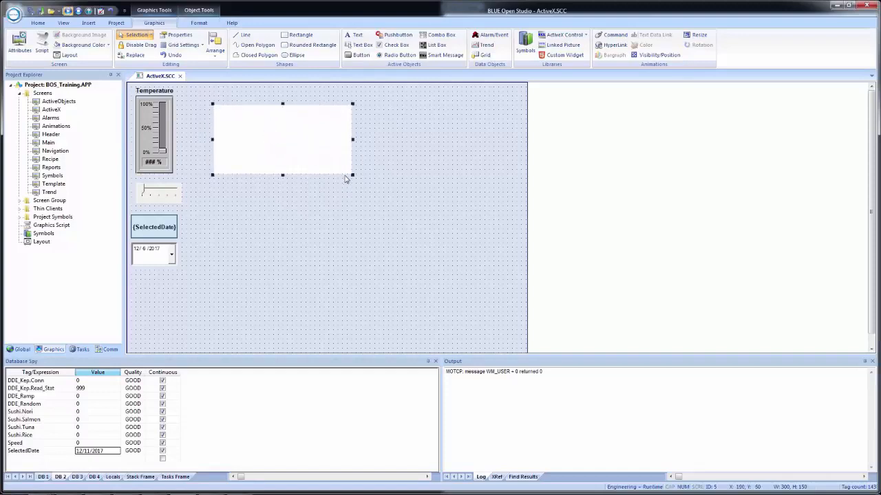
{"action": "left_click_drag", "start_coordinate": [353, 175], "coordinate": [512, 254]}
{"action": "left_click", "coordinate": [512, 254]}
{"action": "scroll", "coordinate": [512, 257], "scroll_direction": "down", "scroll_amount": 1}
{"action": "scroll", "coordinate": [376, 240], "scroll_direction": "up", "scroll_amount": 1}
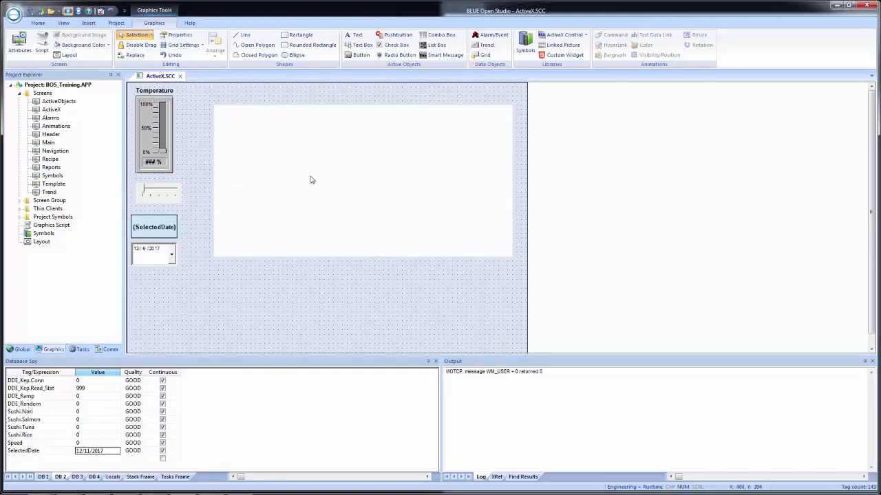
Step: Check the web browser control for property pages and rename the control MWB1
{"action": "double_click", "coordinate": [311, 180]}
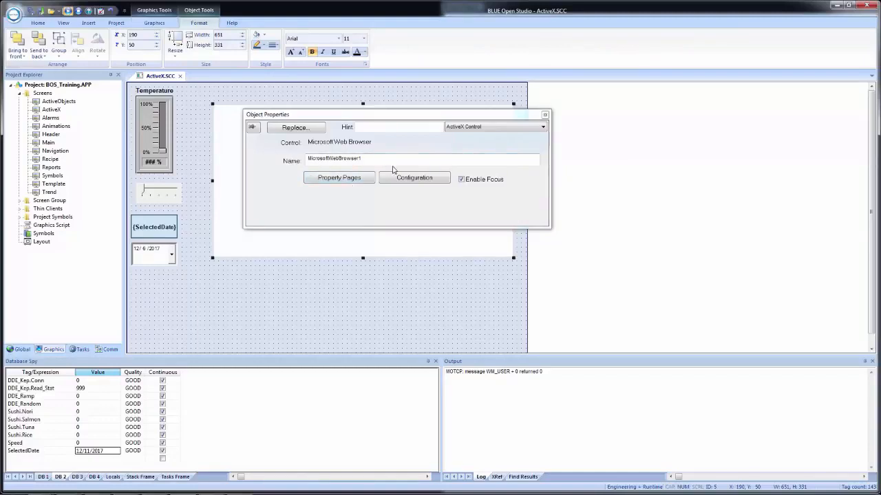
{"action": "left_click", "coordinate": [354, 181]}
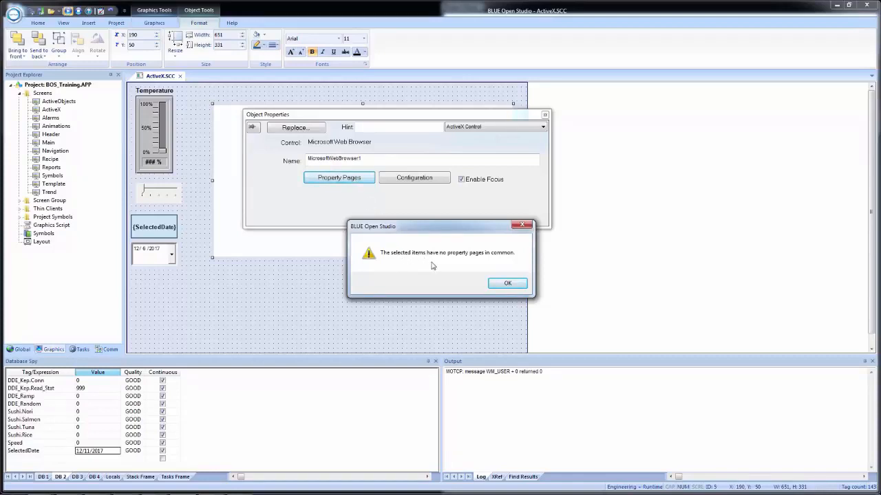
{"action": "left_click", "coordinate": [507, 284]}
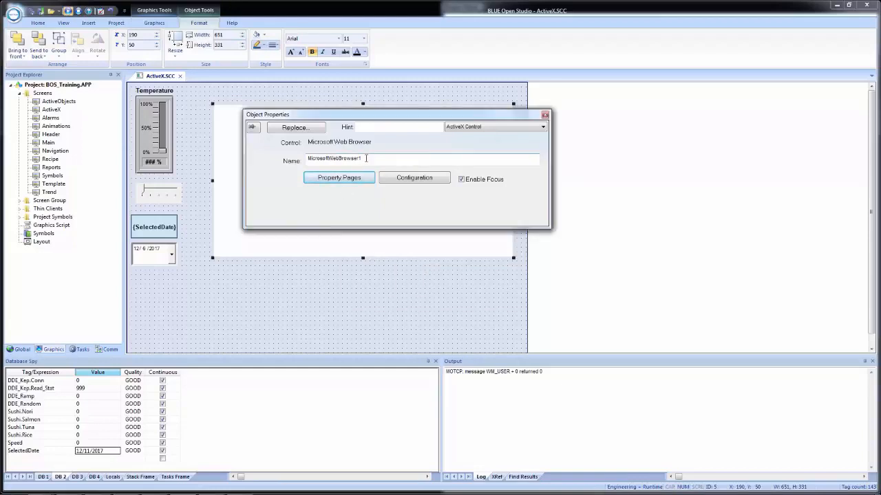
{"action": "left_click_drag", "start_coordinate": [366, 159], "coordinate": [282, 144]}
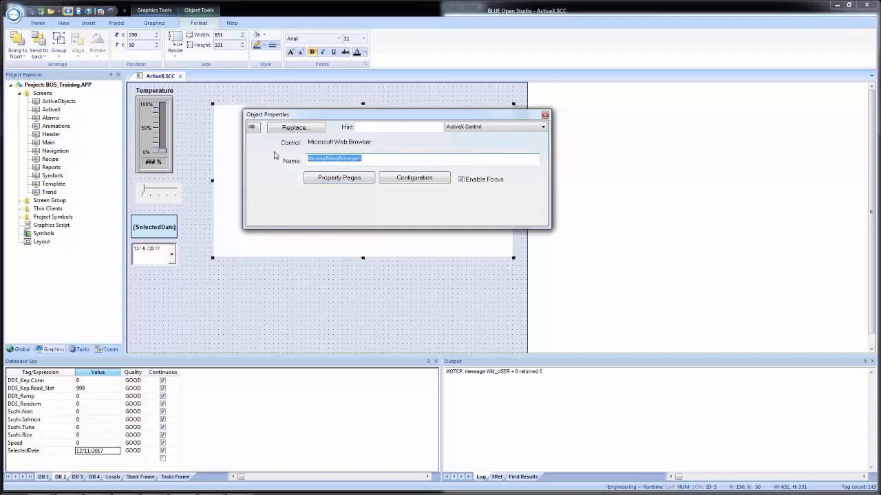
{"action": "type", "text": "MWB1"}
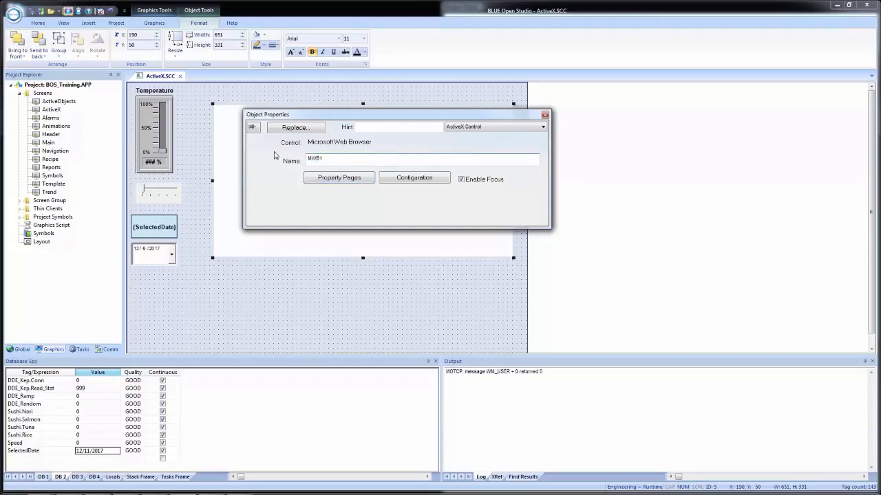
Step: Enter URLTag as the URL parameter of the web browser's Navigate method
{"action": "left_click", "coordinate": [414, 178]}
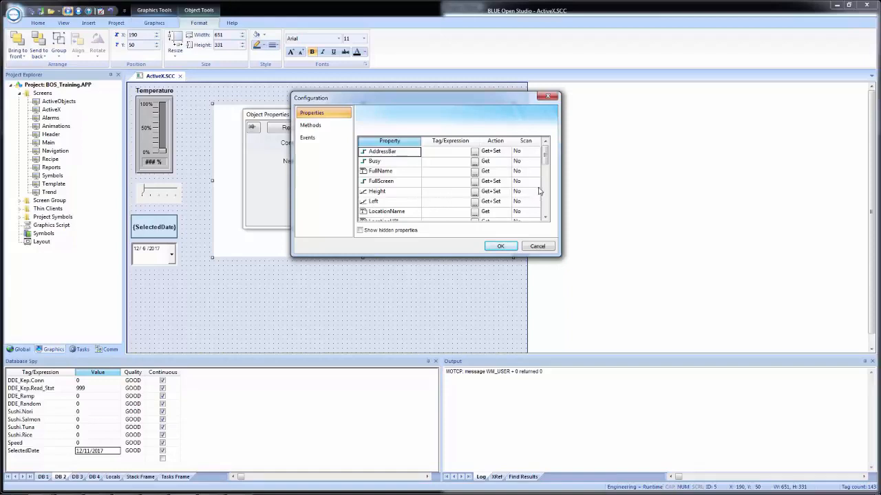
{"action": "left_click_drag", "start_coordinate": [547, 159], "coordinate": [514, 140]}
{"action": "left_click", "coordinate": [313, 125]}
{"action": "left_click_drag", "start_coordinate": [545, 154], "coordinate": [548, 169]}
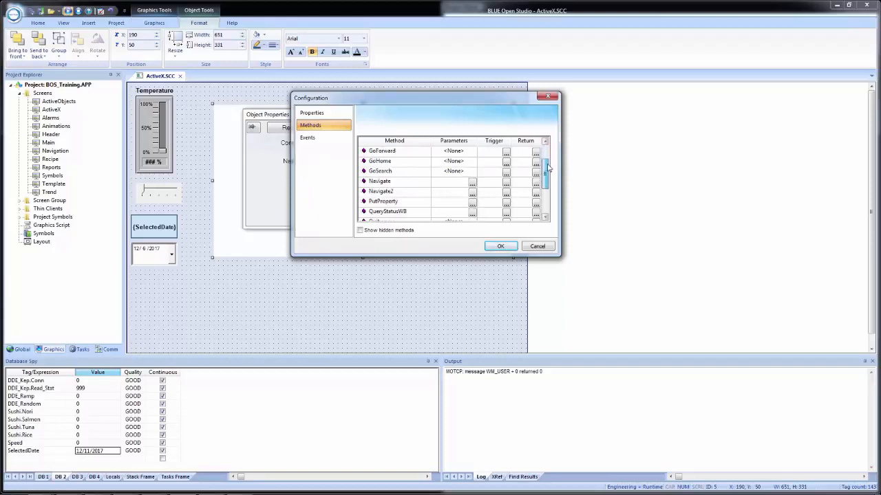
{"action": "left_click", "coordinate": [451, 183]}
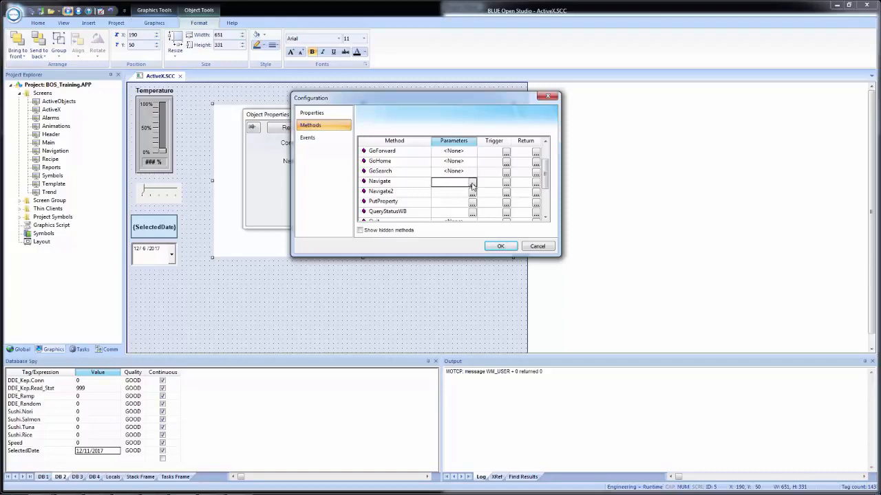
{"action": "left_click", "coordinate": [472, 186]}
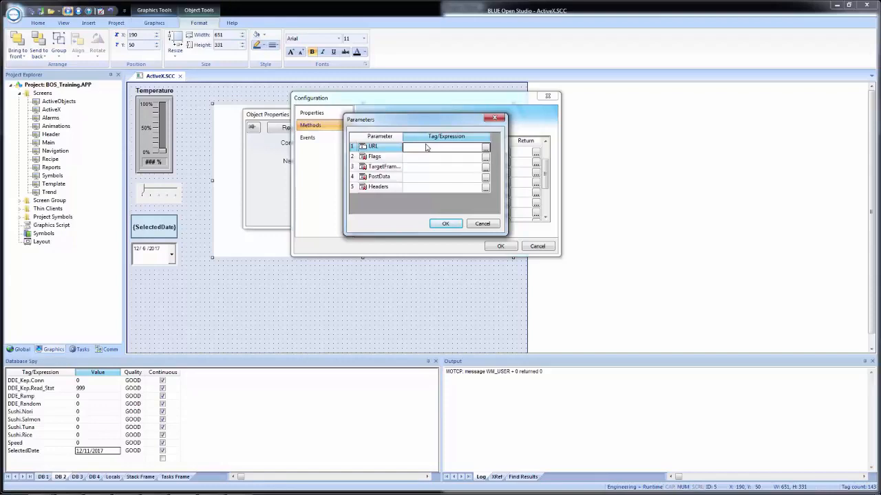
{"action": "type", "text": "URLTag"}
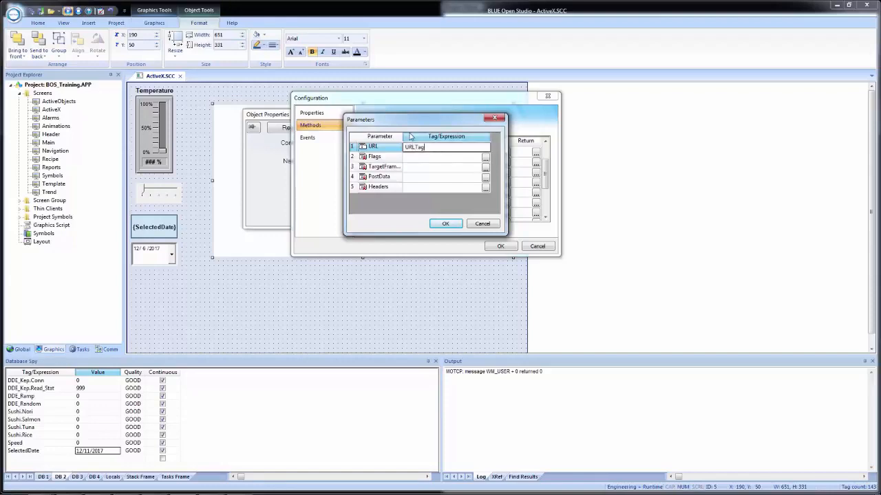
{"action": "left_click", "coordinate": [446, 224]}
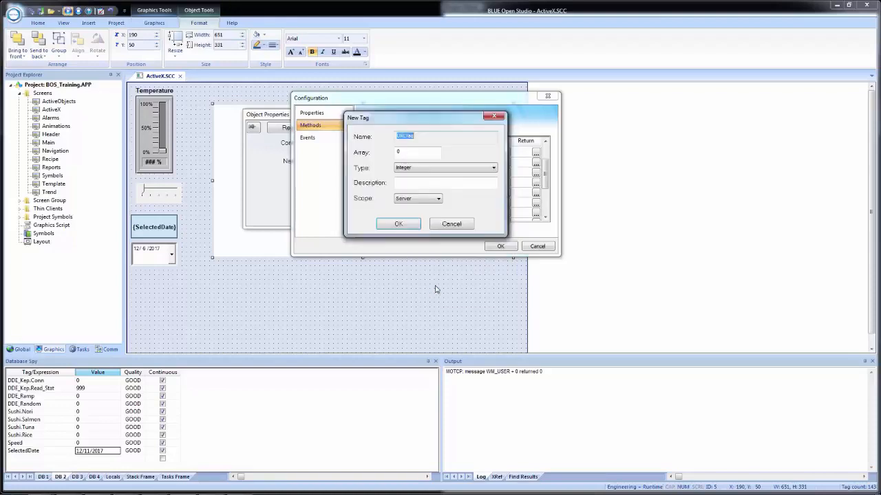
Step: Create URLTag as a String tag with Local scope and accept the Navigate parameters
{"action": "left_click", "coordinate": [444, 169]}
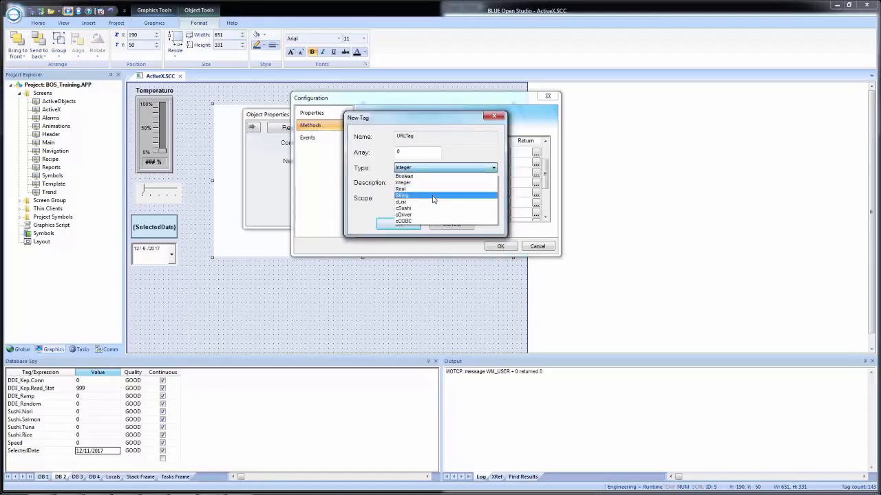
{"action": "left_click", "coordinate": [402, 195]}
{"action": "left_click", "coordinate": [419, 200]}
{"action": "left_click", "coordinate": [401, 207]}
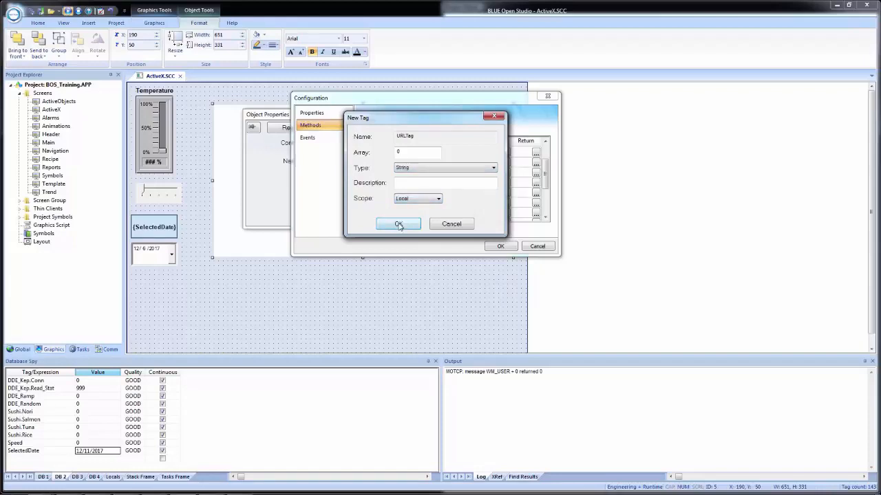
{"action": "left_click", "coordinate": [398, 225]}
{"action": "left_click", "coordinate": [445, 224]}
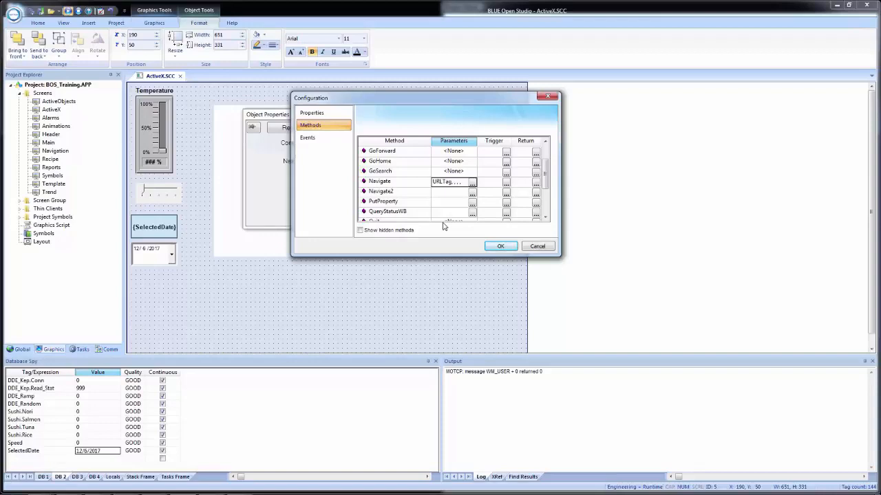
Step: Enter GoTag as the trigger of the web browser control's Navigate method
{"action": "left_click", "coordinate": [504, 183]}
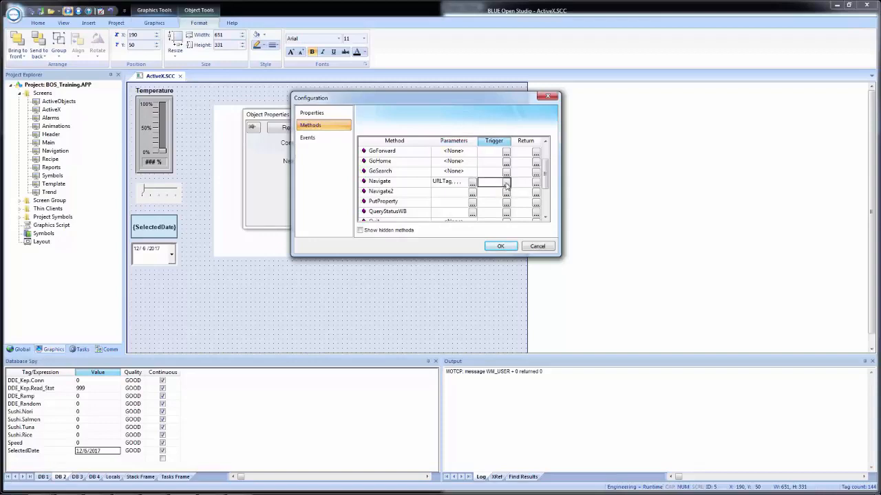
{"action": "left_click", "coordinate": [506, 182]}
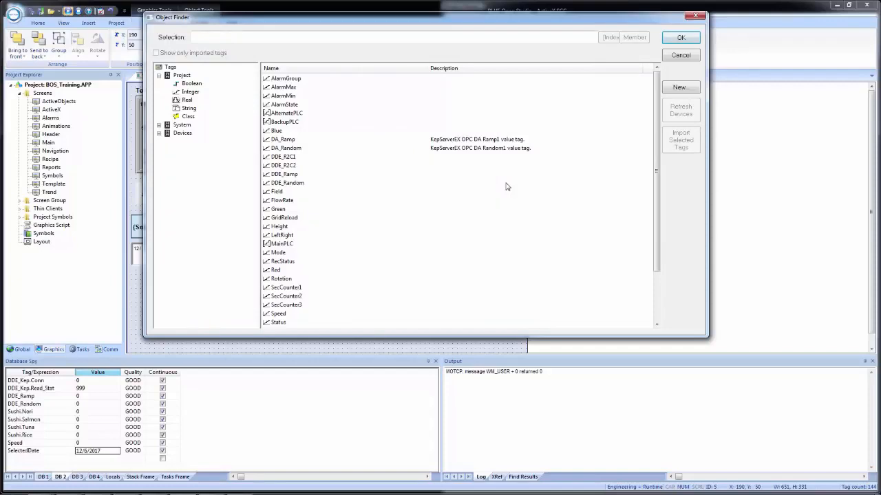
{"action": "left_click", "coordinate": [350, 38]}
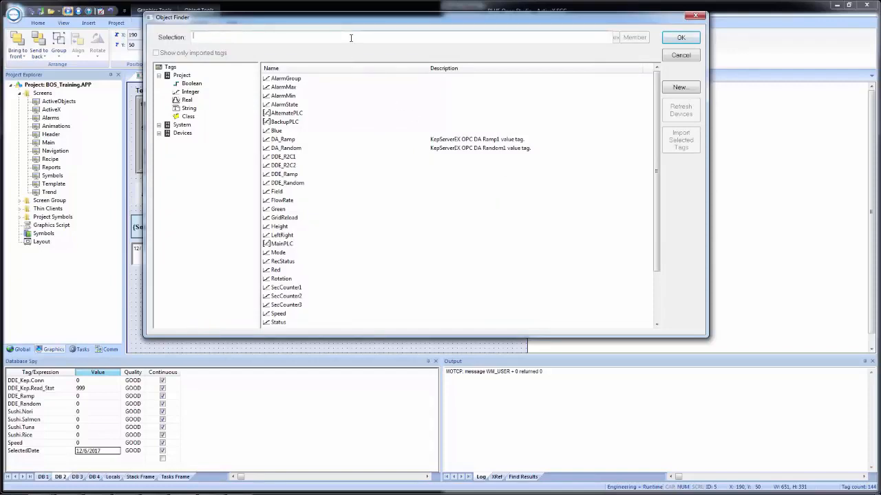
{"action": "type", "text": "GeTag"}
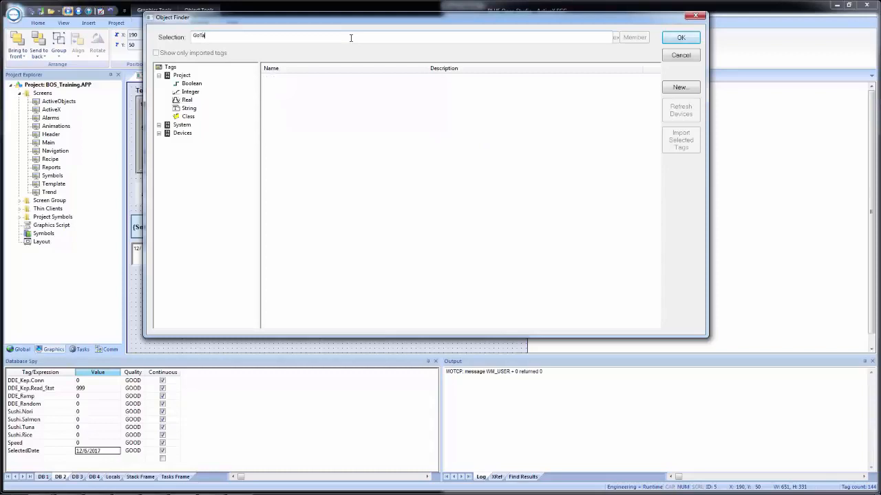
{"action": "left_click", "coordinate": [690, 41]}
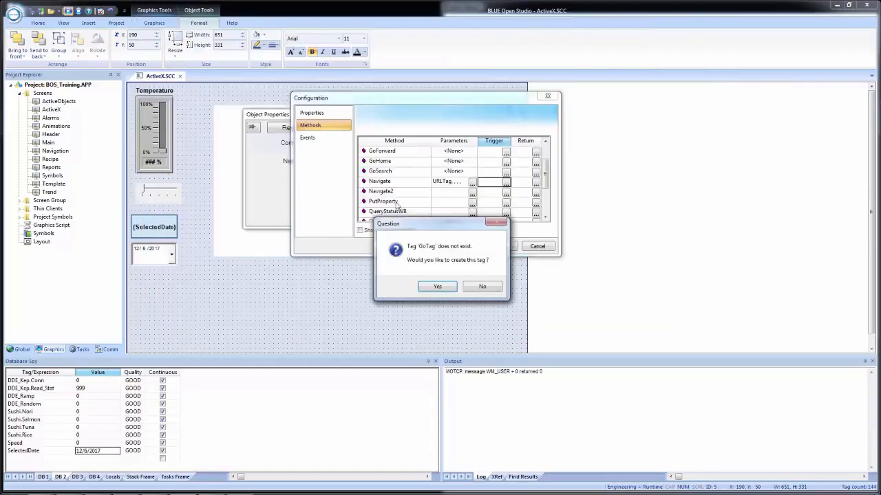
Step: Create GoTag as a Boolean tag with Local scope and accept the web browser control's configuration
{"action": "left_click", "coordinate": [432, 288]}
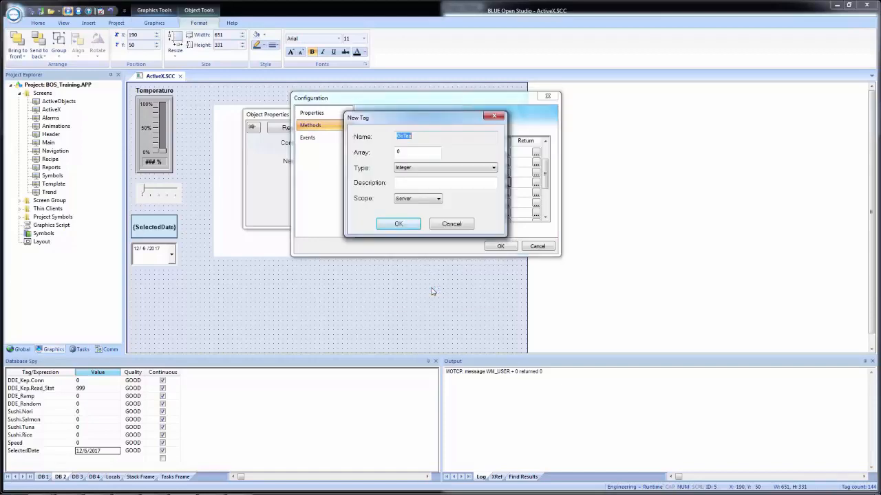
{"action": "left_click", "coordinate": [409, 168]}
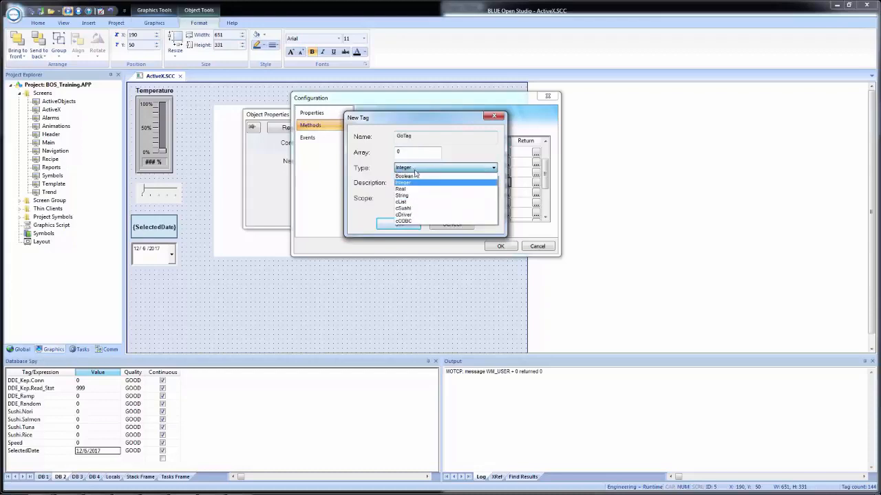
{"action": "left_click", "coordinate": [404, 176]}
{"action": "left_click", "coordinate": [416, 199]}
{"action": "left_click", "coordinate": [406, 211]}
{"action": "left_click", "coordinate": [397, 224]}
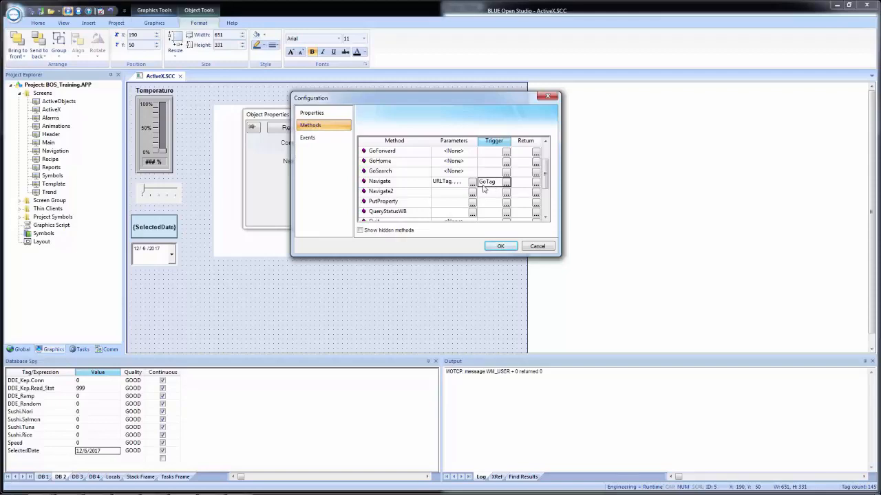
{"action": "left_click", "coordinate": [494, 247]}
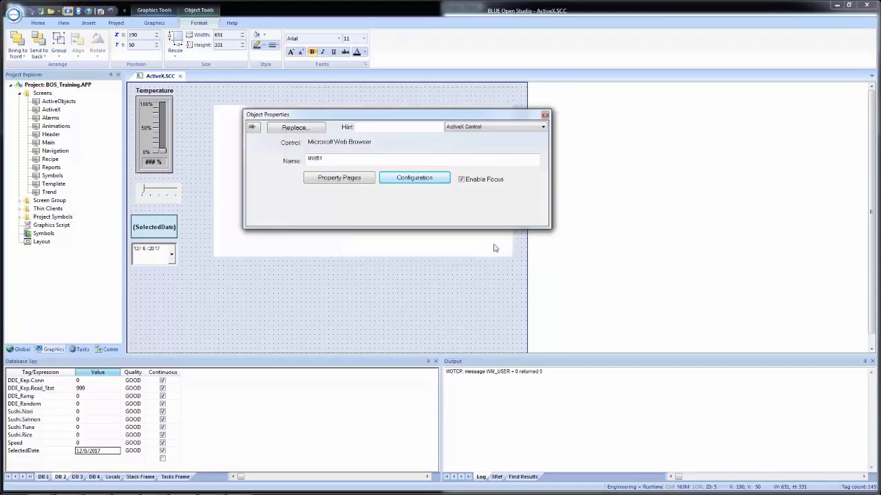
{"action": "left_click", "coordinate": [285, 299]}
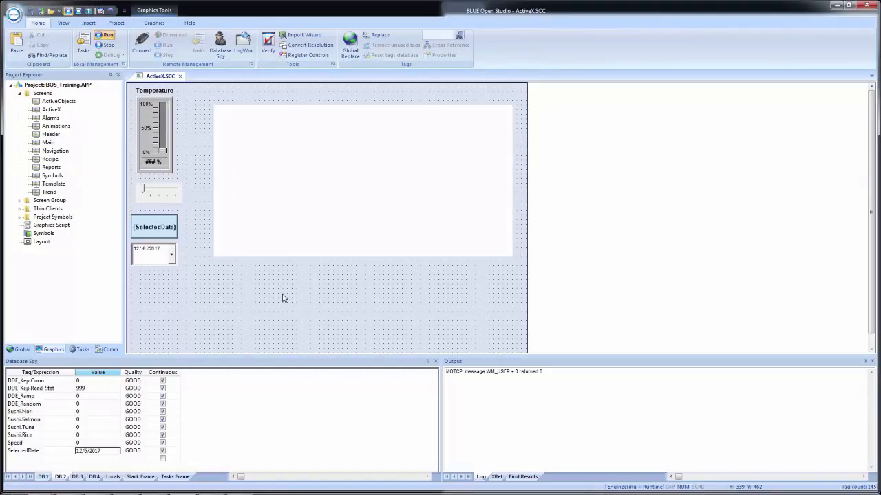
Step: Add a text label reading "URL:" just above the web browser control at about X 210, Y 27
{"action": "left_click", "coordinate": [156, 23]}
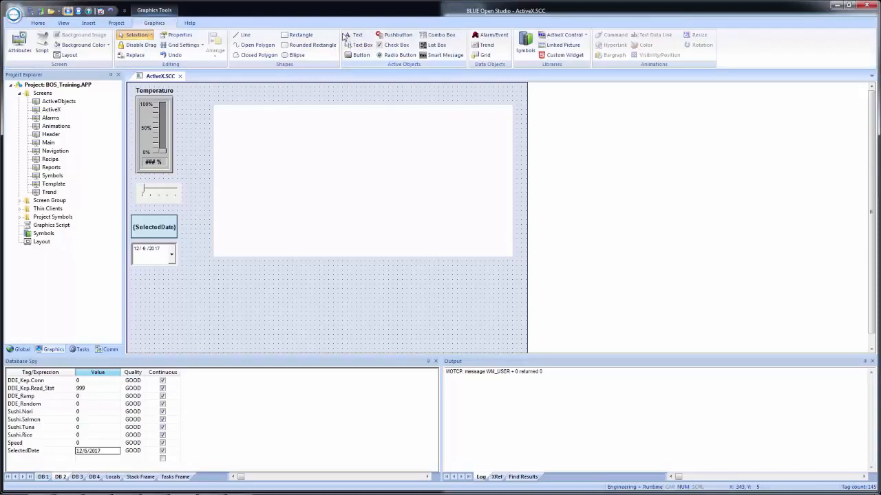
{"action": "left_click", "coordinate": [351, 35]}
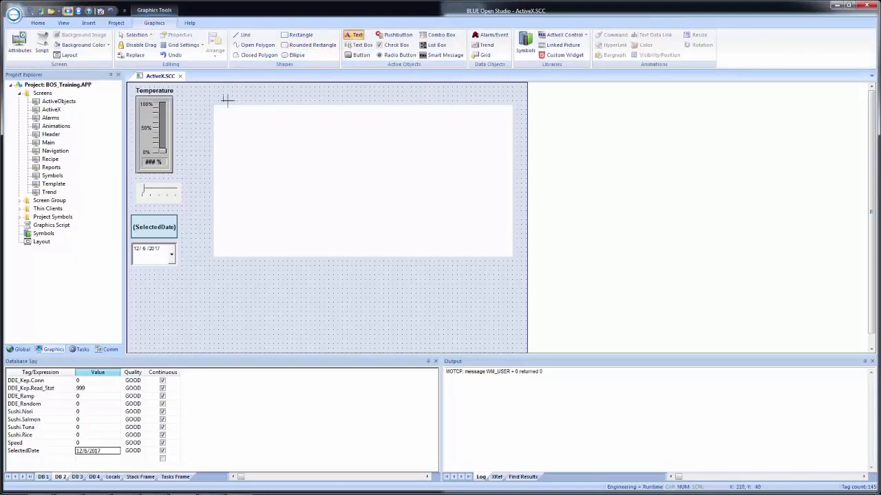
{"action": "left_click", "coordinate": [227, 100]}
{"action": "type", "text": "URL:"}
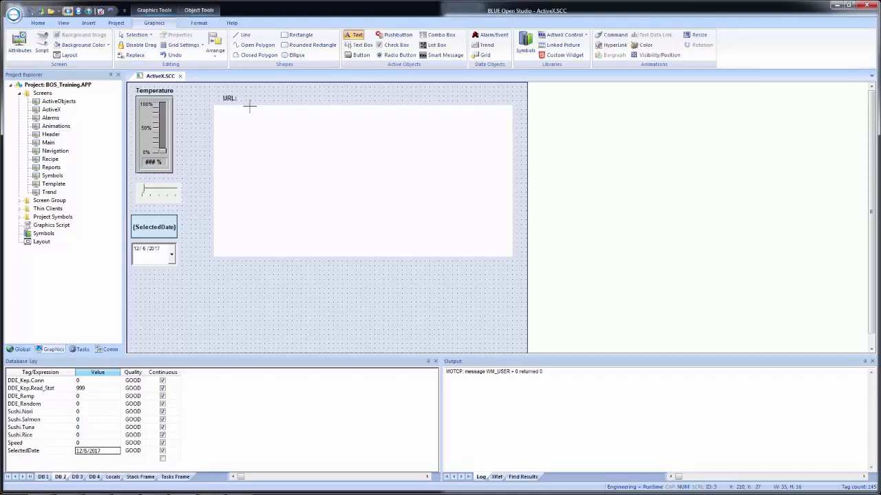
{"action": "key", "text": "Escape"}
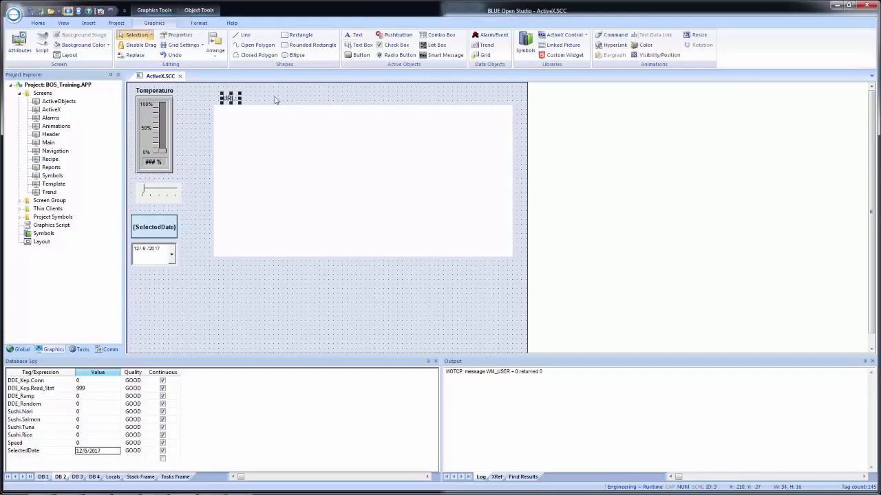
Step: Add a text data link to the URL label and link it to URLTag
{"action": "double_click", "coordinate": [228, 100]}
{"action": "left_click", "coordinate": [493, 157]}
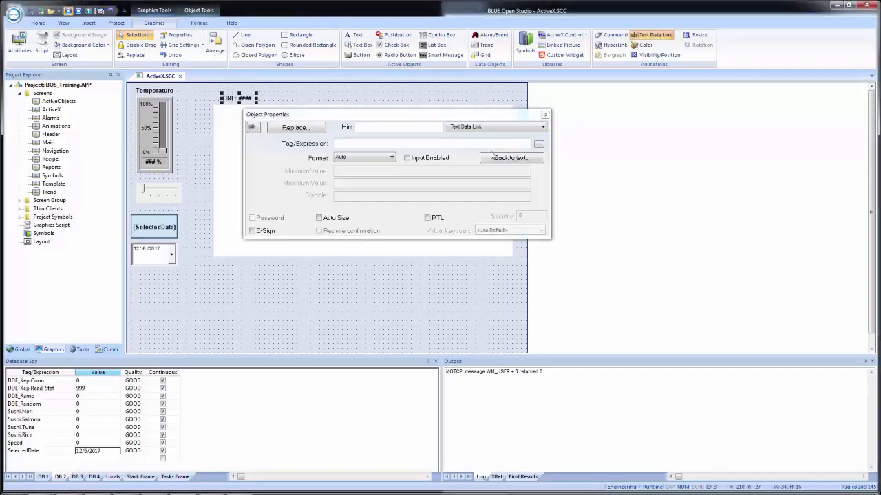
{"action": "left_click", "coordinate": [354, 145]}
{"action": "type", "text": "URLTag"}
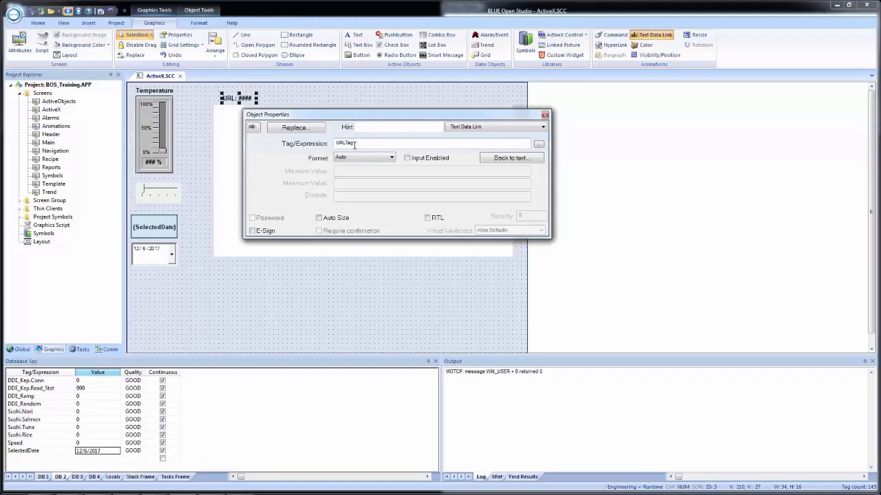
Step: Lengthen the URL label's caption with more # placeholders and align the label with the web browser's edge at about X 190, Y 30
{"action": "left_click", "coordinate": [513, 159]}
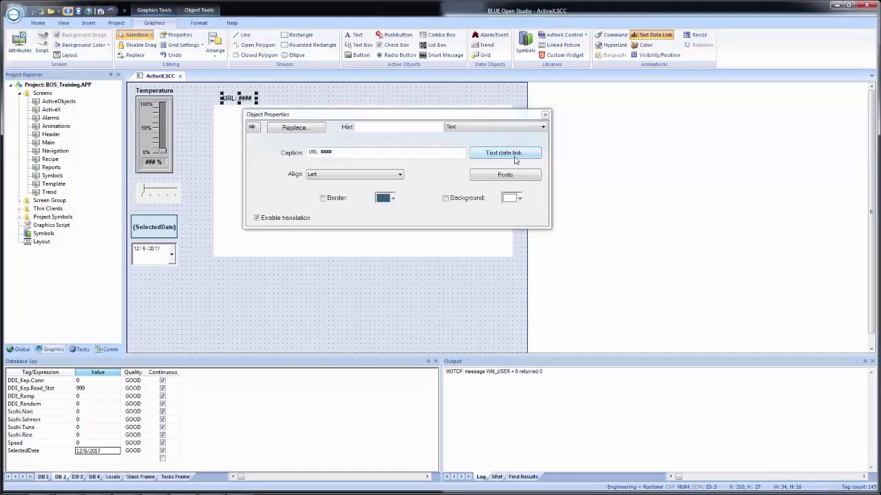
{"action": "left_click", "coordinate": [375, 152]}
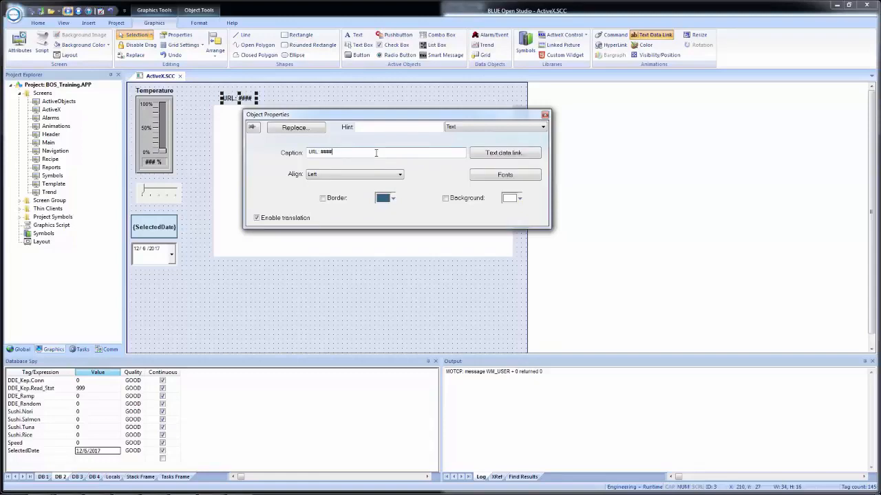
{"action": "type", "text": "###################"}
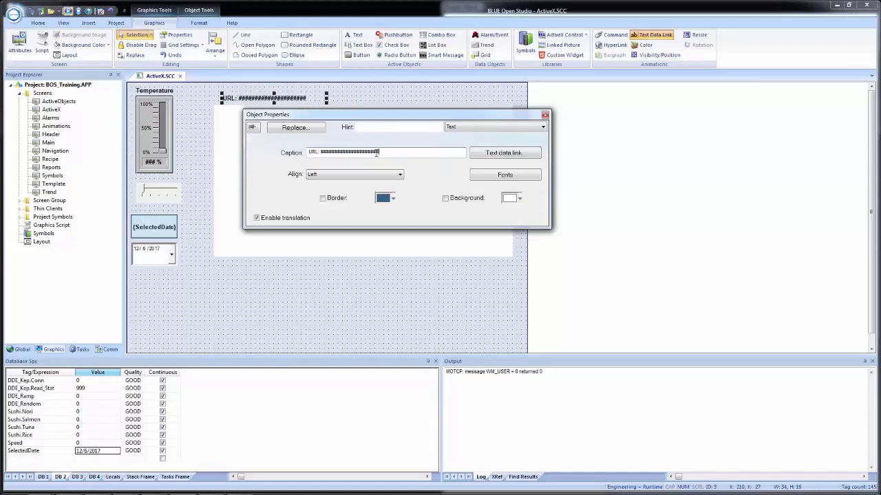
{"action": "type", "text": "########"}
{"action": "left_click", "coordinate": [383, 296]}
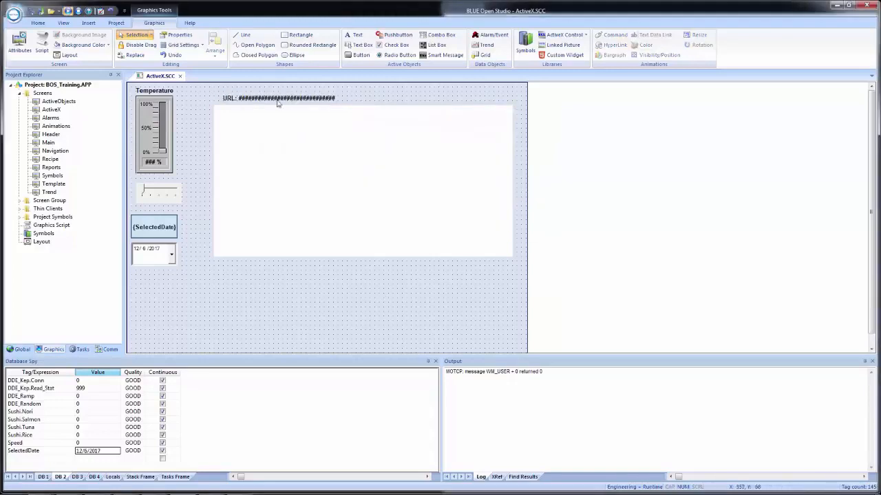
{"action": "left_click_drag", "start_coordinate": [263, 100], "coordinate": [255, 101]}
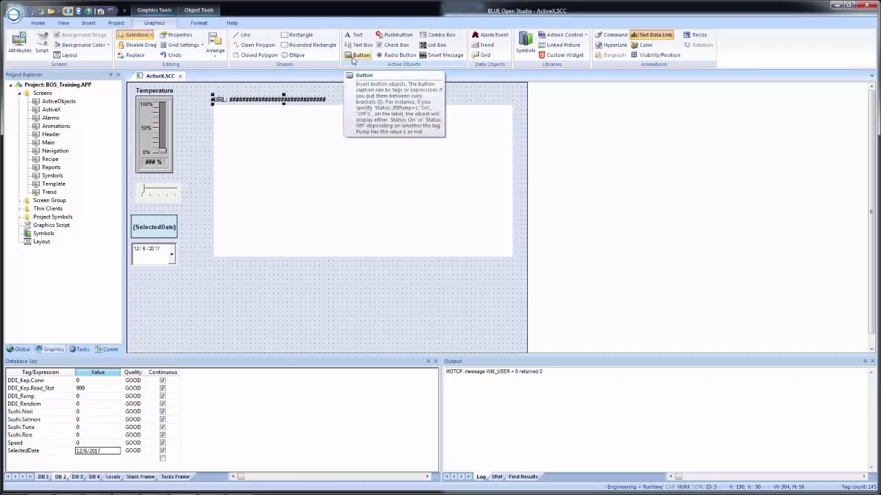
Step: Draw a button about 81 by 61 below the web browser at about X 730, Y 400 and caption it Go
{"action": "left_click", "coordinate": [360, 55]}
{"action": "left_click_drag", "start_coordinate": [461, 266], "coordinate": [500, 294]}
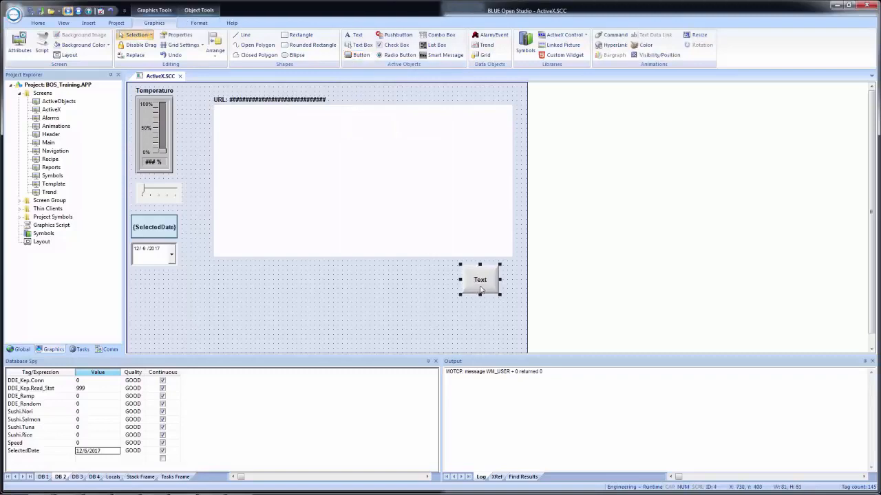
{"action": "double_click", "coordinate": [482, 288]}
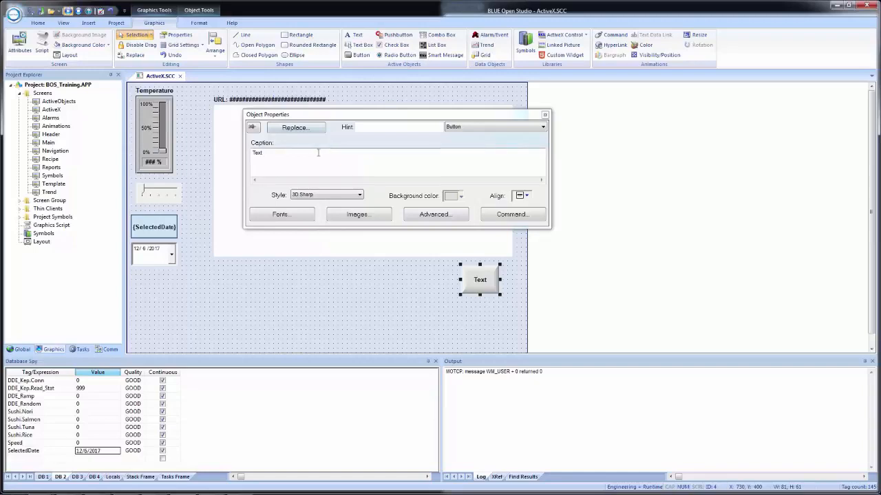
{"action": "type", "text": "Go"}
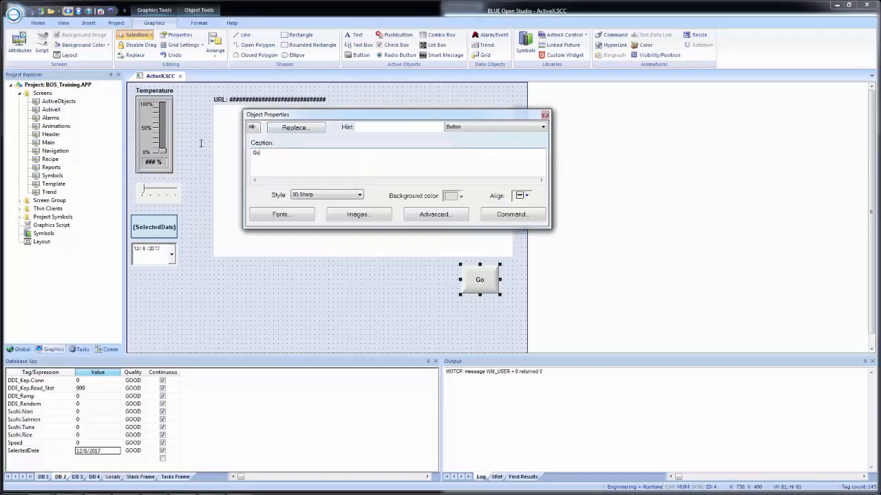
Step: Give the Go button an On Up command of type Toggle Tag that toggles GoTag
{"action": "left_click", "coordinate": [516, 216]}
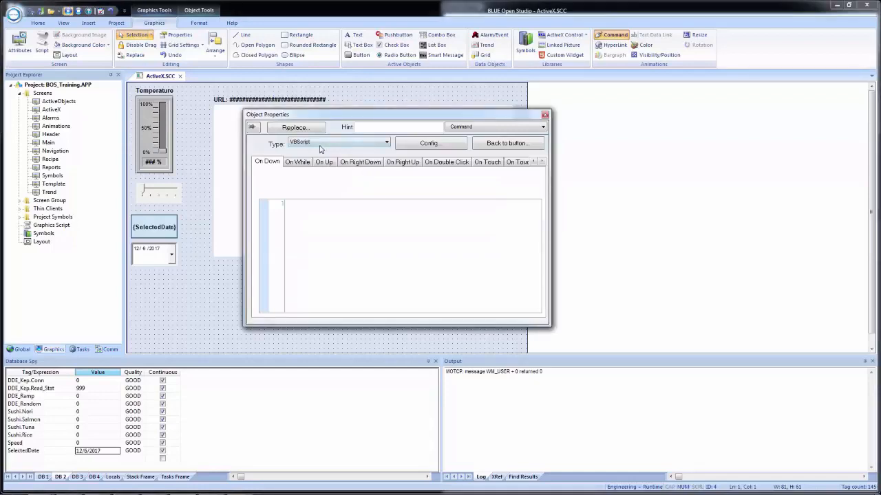
{"action": "left_click", "coordinate": [324, 163]}
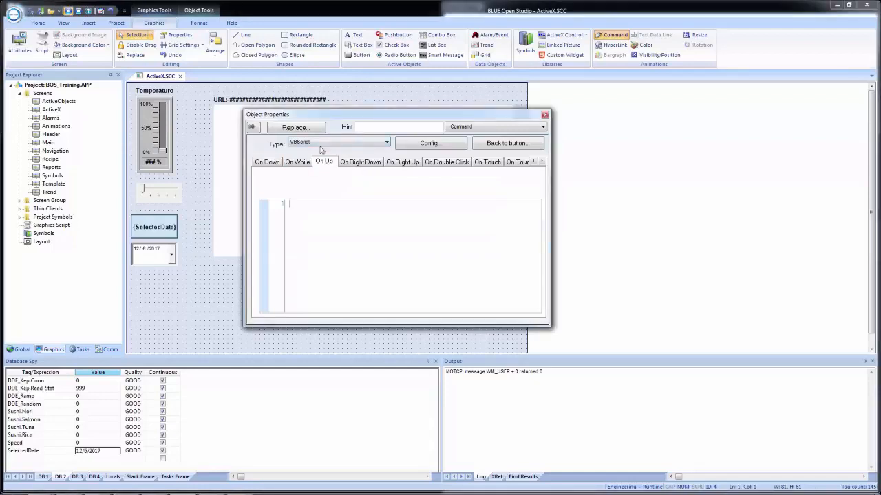
{"action": "left_click", "coordinate": [321, 143]}
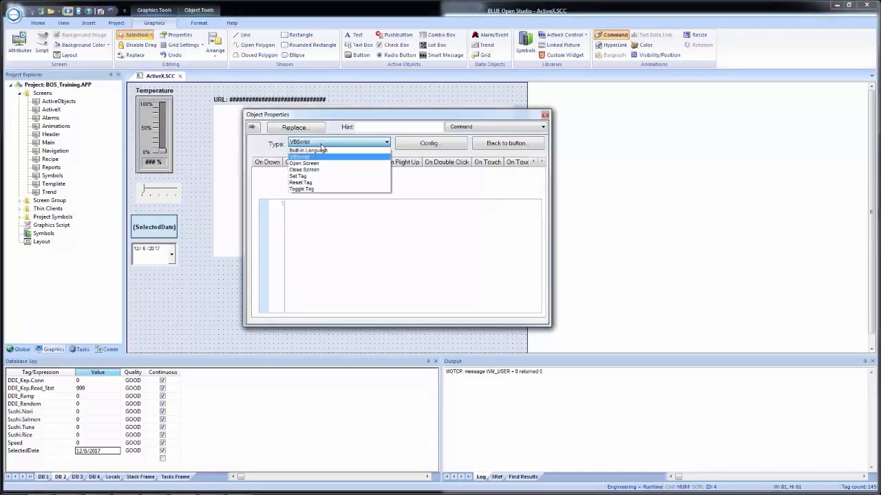
{"action": "left_click", "coordinate": [318, 189]}
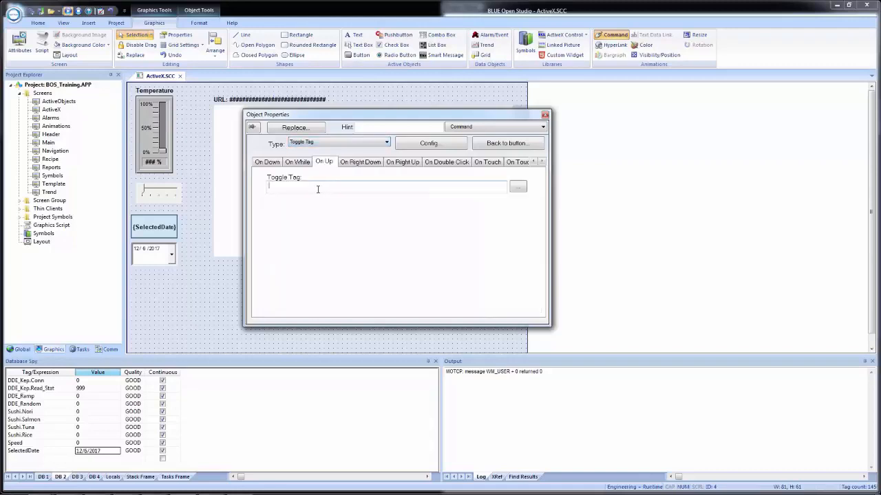
{"action": "left_click", "coordinate": [318, 188]}
{"action": "type", "text": "GoTag"}
{"action": "left_click", "coordinate": [225, 296]}
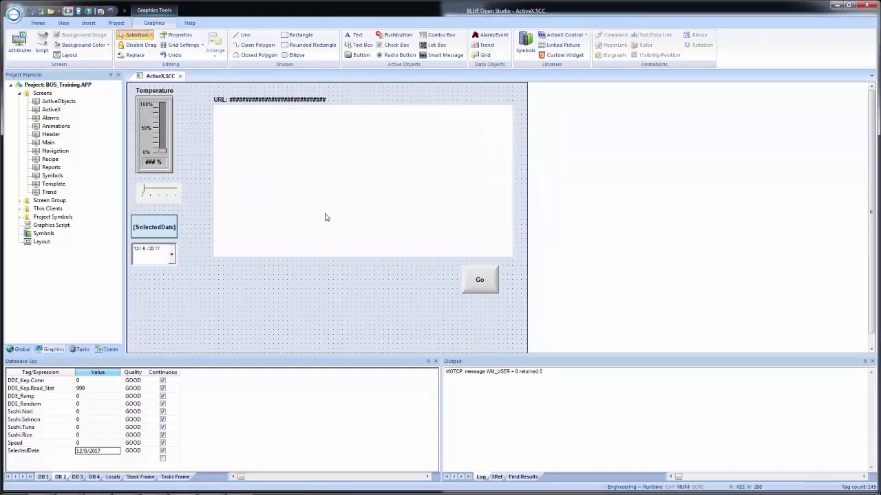
Step: Move the web browser to about X 150, Y 30 with the URL label directly above it, and narrow the browser to about 621
{"action": "left_click", "coordinate": [321, 214]}
{"action": "left_click_drag", "start_coordinate": [320, 191], "coordinate": [301, 189]}
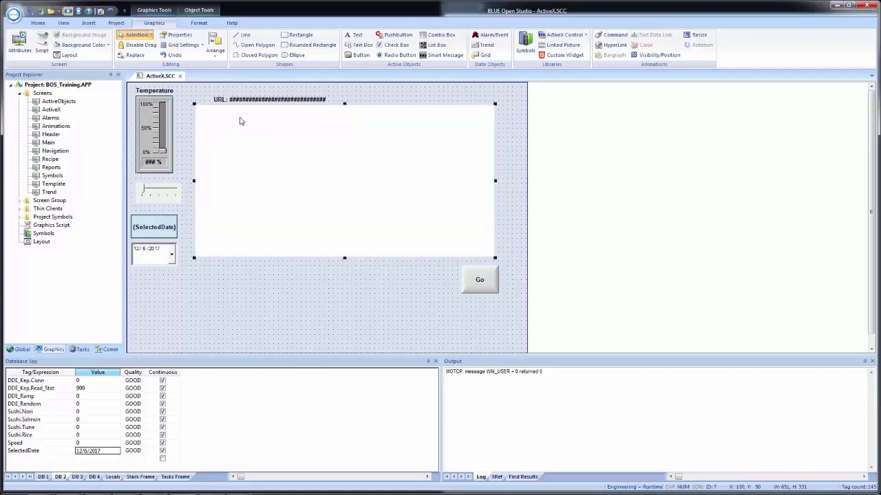
{"action": "left_click_drag", "start_coordinate": [235, 100], "coordinate": [217, 117]}
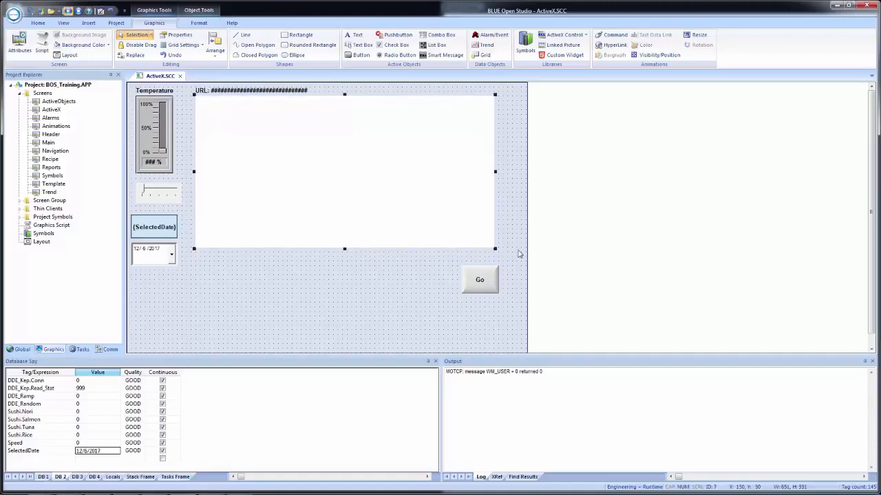
{"action": "left_click_drag", "start_coordinate": [494, 172], "coordinate": [480, 173]}
Step: Move the Go button beside the web browser at about X 780, Y 30 and extend the browser's height to about 341
{"action": "left_click_drag", "start_coordinate": [482, 282], "coordinate": [505, 117]}
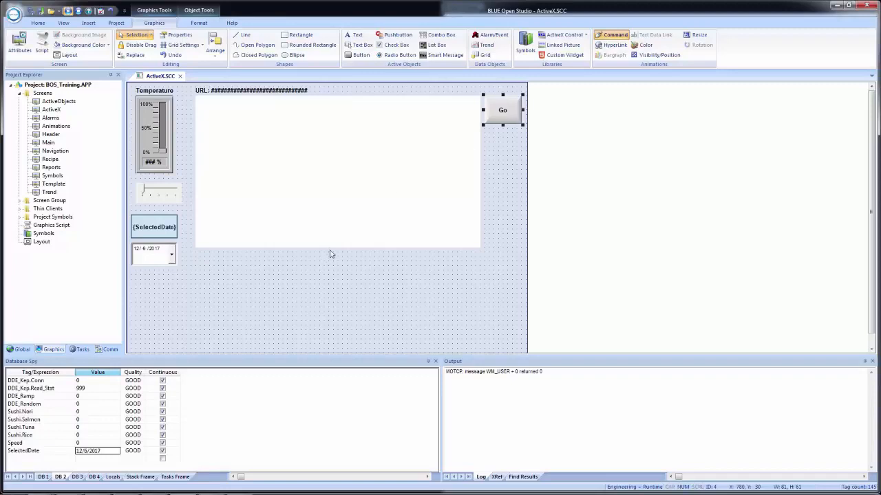
{"action": "left_click", "coordinate": [337, 249]}
{"action": "left_click_drag", "start_coordinate": [338, 249], "coordinate": [337, 254]}
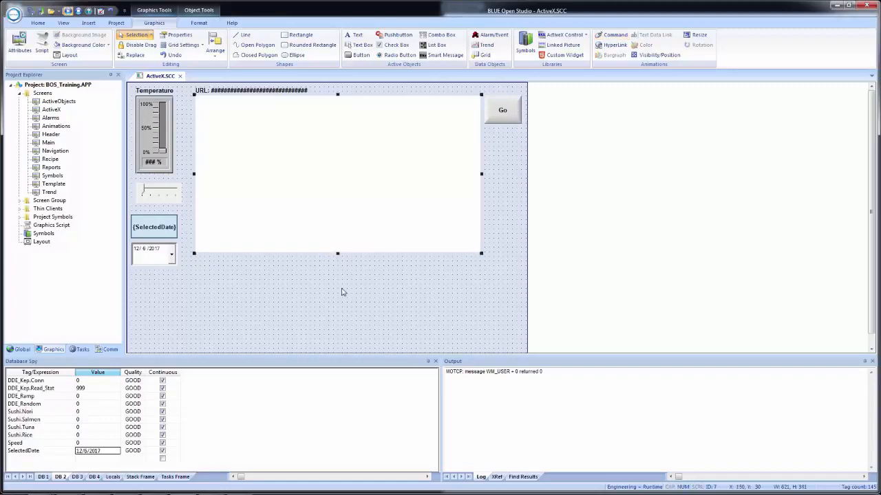
Step: Save all documents and shrink the maximized editor window so it sits beside the runtime window
{"action": "left_click", "coordinate": [31, 14]}
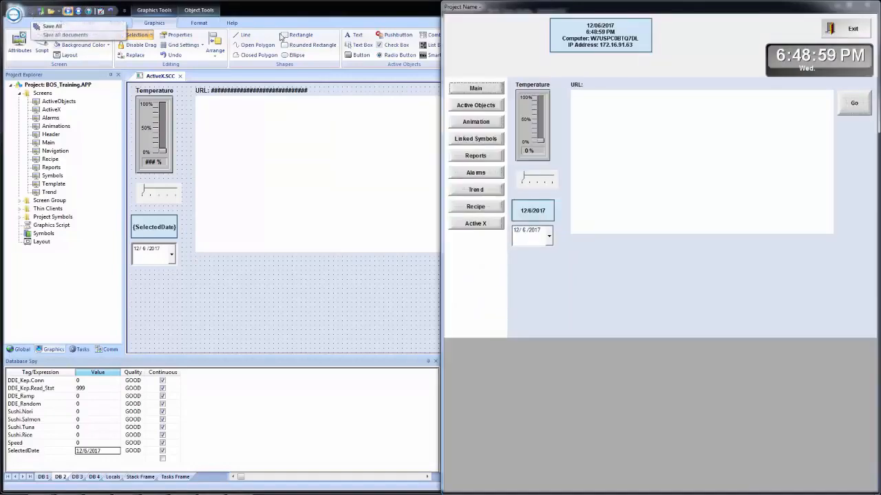
{"action": "left_click", "coordinate": [318, 12]}
{"action": "double_click", "coordinate": [319, 12]}
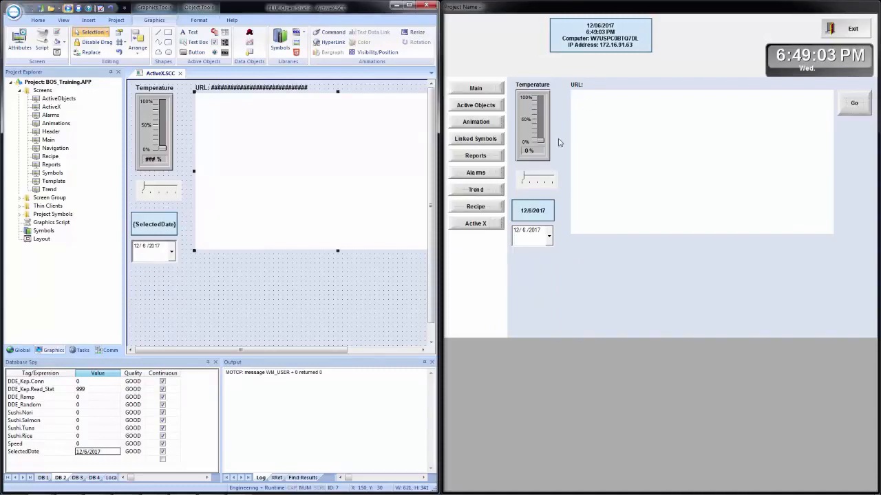
Step: Enable input on the URL text's data link to URLTag, save the screen, and return to the runtime window
{"action": "left_click", "coordinate": [590, 86]}
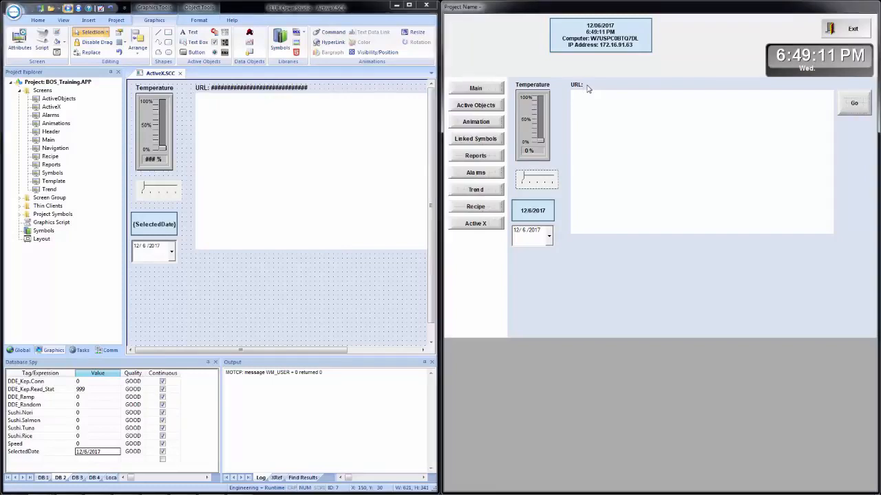
{"action": "double_click", "coordinate": [273, 89]}
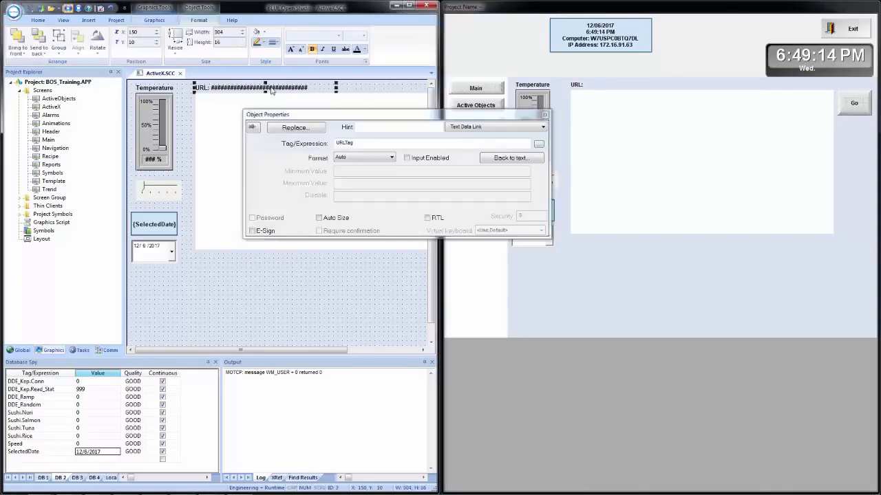
{"action": "left_click", "coordinate": [419, 163]}
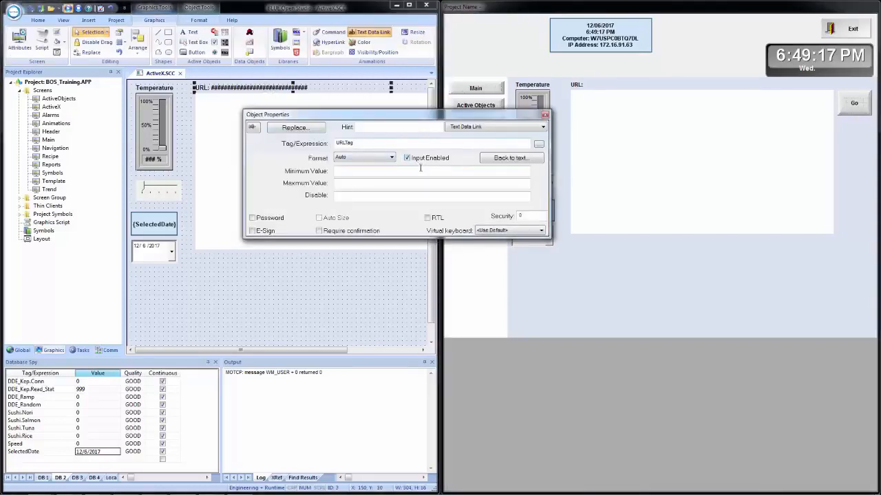
{"action": "left_click", "coordinate": [270, 285]}
{"action": "left_click", "coordinate": [31, 9]}
{"action": "left_click", "coordinate": [791, 133]}
{"action": "left_click", "coordinate": [597, 88]}
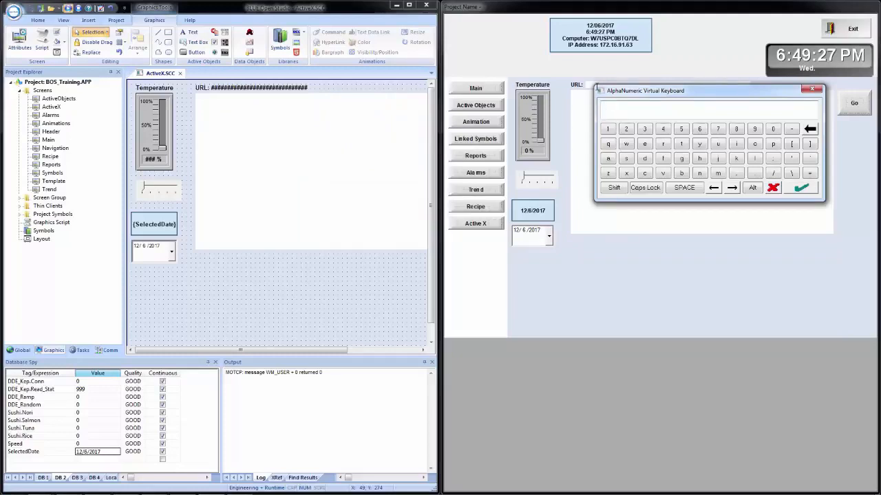
{"action": "type", "text": "http:"}
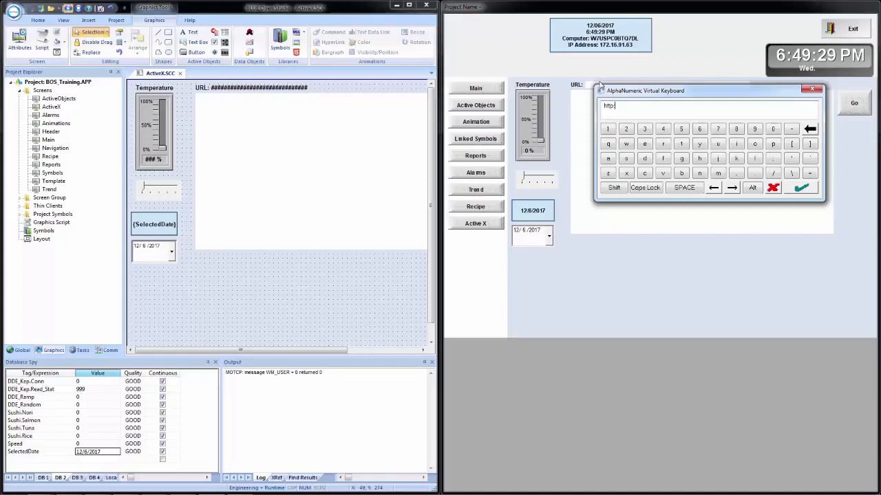
{"action": "type", "text": "//www.google.com"}
{"action": "key", "text": "Return"}
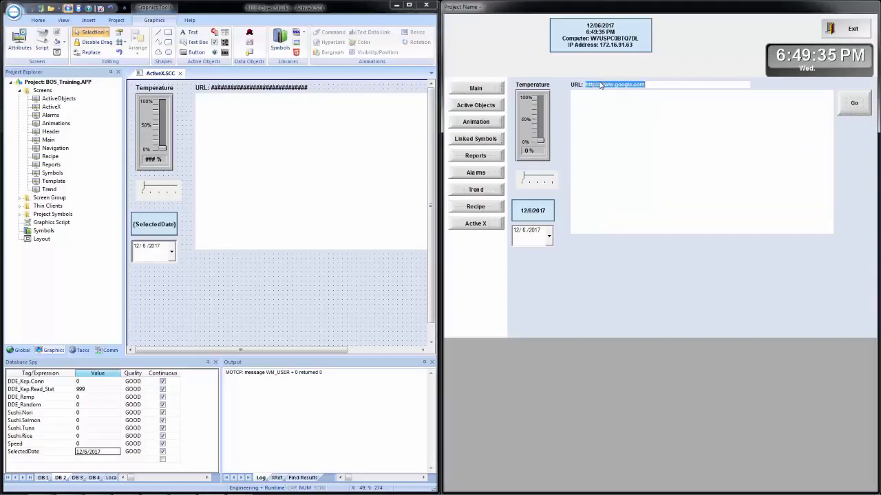
{"action": "left_click", "coordinate": [857, 107]}
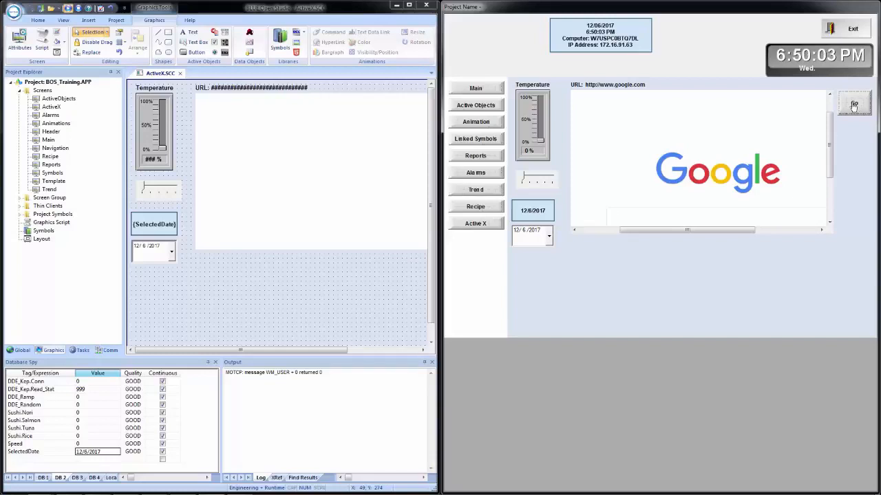
{"action": "left_click", "coordinate": [854, 104]}
{"action": "left_click", "coordinate": [629, 84]}
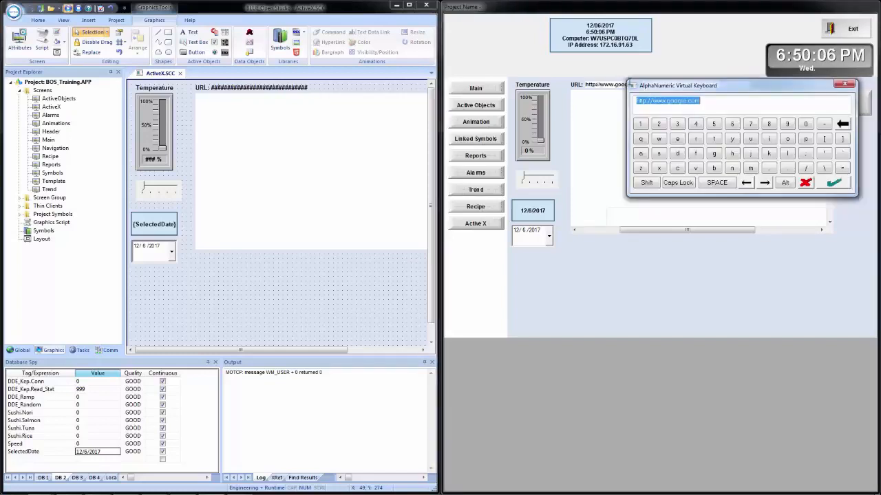
{"action": "type", "text": "http:"}
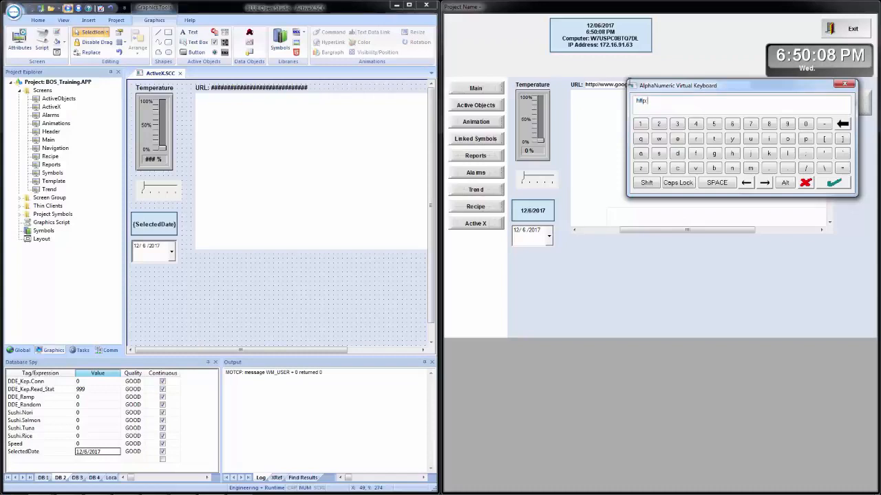
{"action": "type", "text": "//www.profaceamerica.com"}
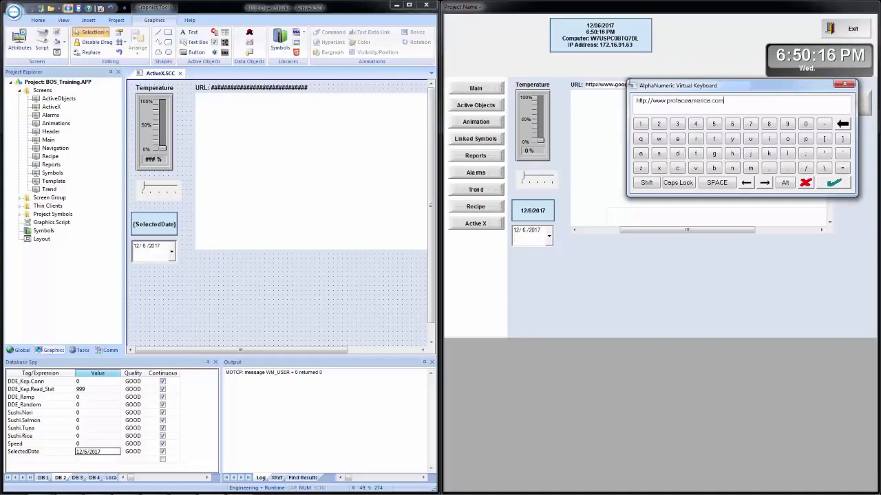
{"action": "left_click", "coordinate": [833, 183]}
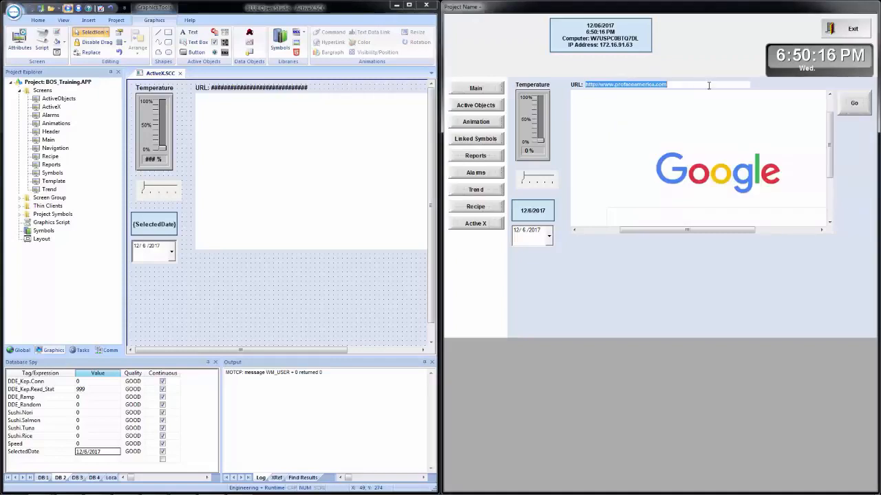
{"action": "left_click", "coordinate": [854, 105]}
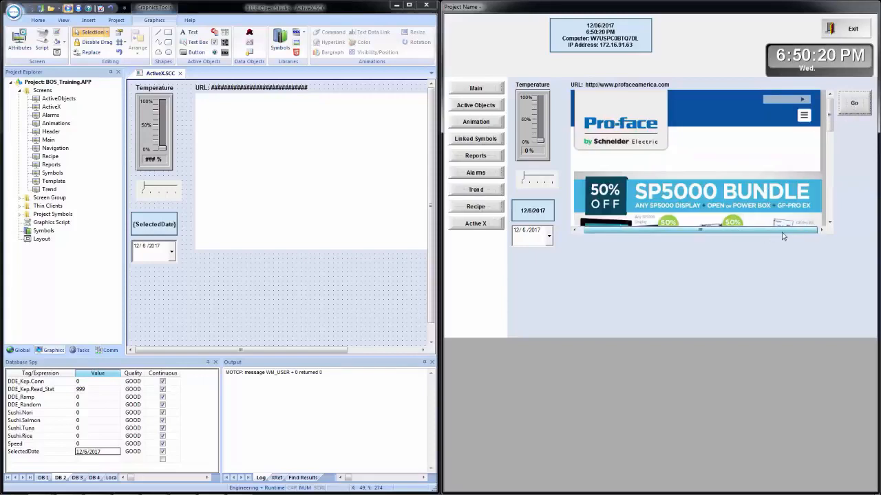
Step: Test interaction with the loaded Pro-face page by opening and closing its site navigation menu
{"action": "mouse_move", "coordinate": [831, 124]}
{"action": "left_mouse_down"}
{"action": "mouse_move", "coordinate": [831, 169]}
{"action": "mouse_move", "coordinate": [845, 152]}
{"action": "mouse_move", "coordinate": [830, 113]}
{"action": "left_mouse_up"}
{"action": "left_click", "coordinate": [802, 117]}
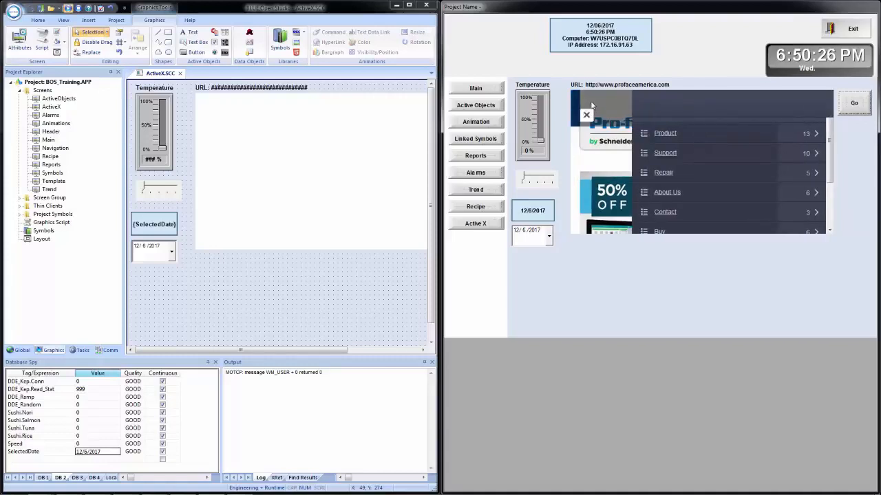
{"action": "left_click", "coordinate": [586, 116]}
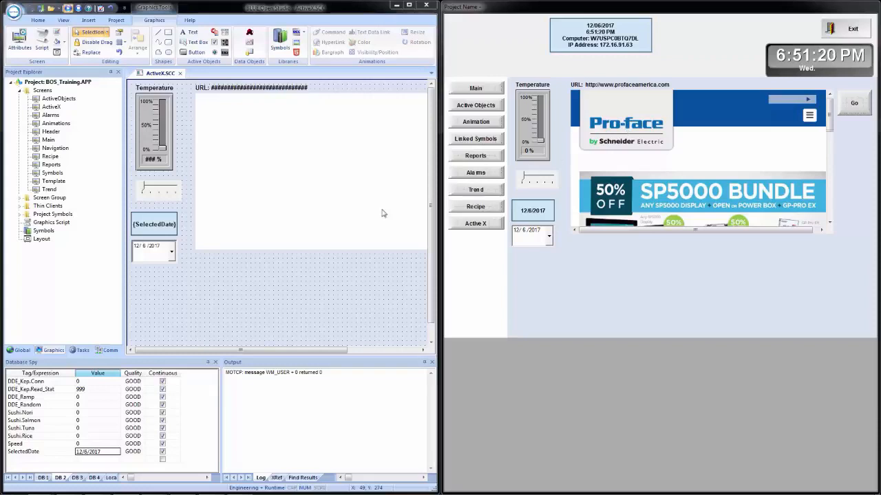
Step: Maximize the editor window and shorten the web browser control from below to free space for a second one
{"action": "left_click", "coordinate": [409, 6]}
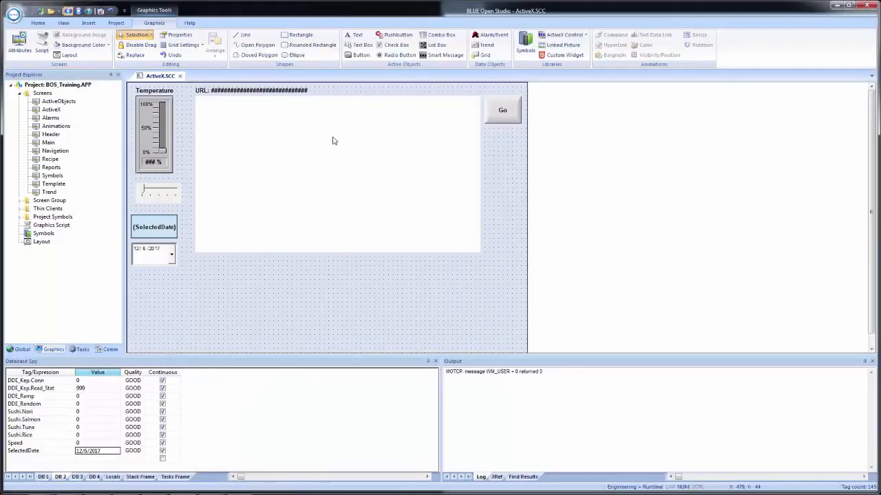
{"action": "scroll", "coordinate": [311, 190], "scroll_direction": "down", "scroll_amount": 1}
{"action": "left_click", "coordinate": [310, 205]}
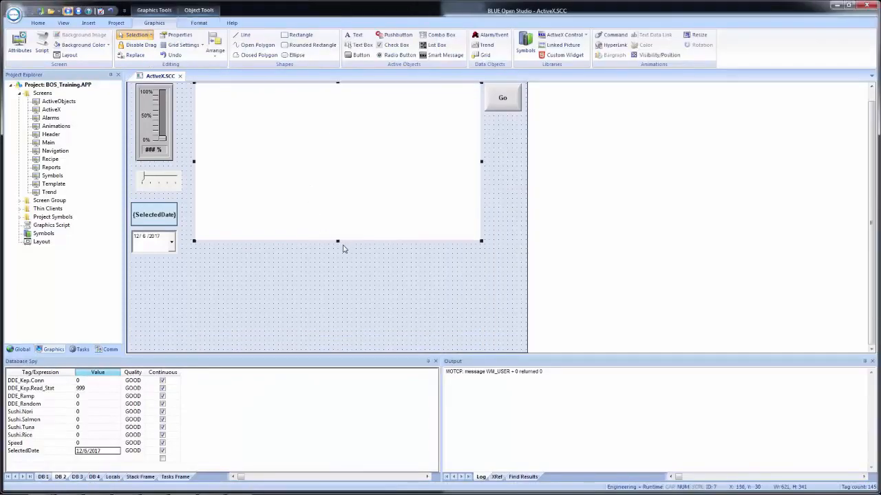
{"action": "left_click_drag", "start_coordinate": [337, 241], "coordinate": [338, 190]}
Step: Duplicate the web browser directly beneath the original and stretch the copy upward to about Y 280 and a height of about 311
{"action": "left_click_drag", "start_coordinate": [319, 134], "coordinate": [323, 284]}
{"action": "left_click_drag", "start_coordinate": [337, 233], "coordinate": [353, 201]}
{"action": "left_click", "coordinate": [497, 234]}
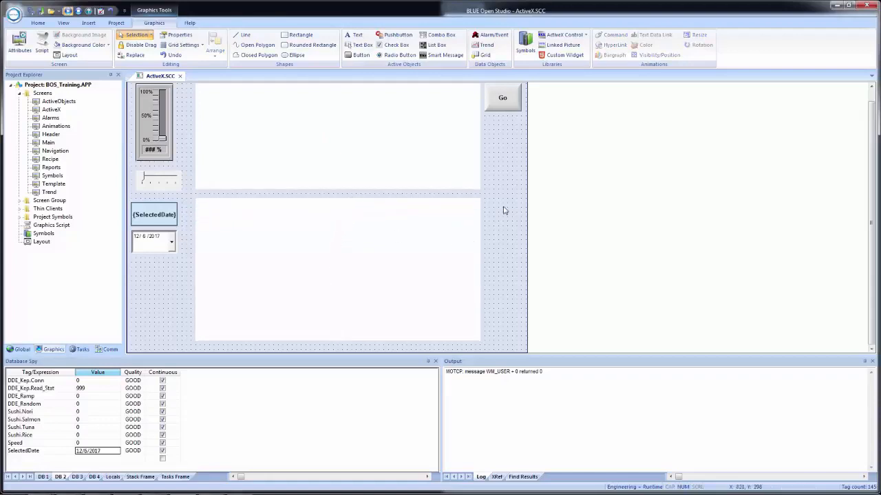
Step: Clear the URLTag parameters and GoTag trigger of the Navigate method in the lower web browser's configuration
{"action": "double_click", "coordinate": [370, 273]}
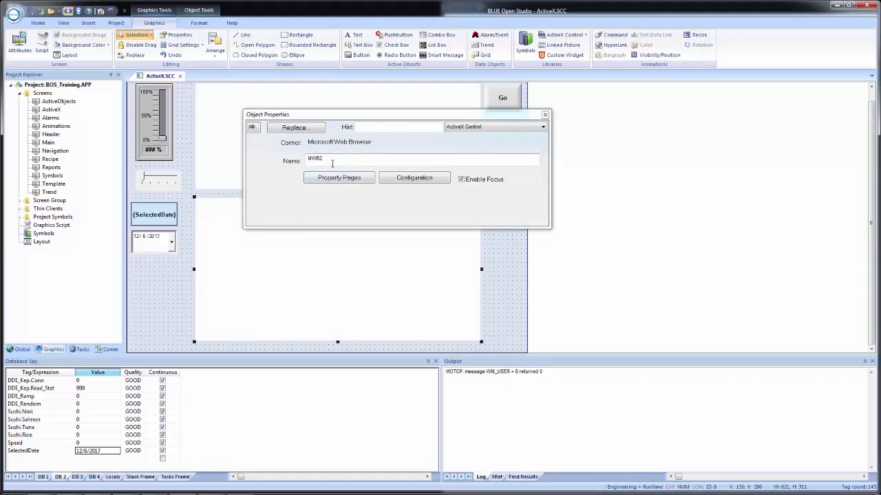
{"action": "left_click", "coordinate": [433, 180]}
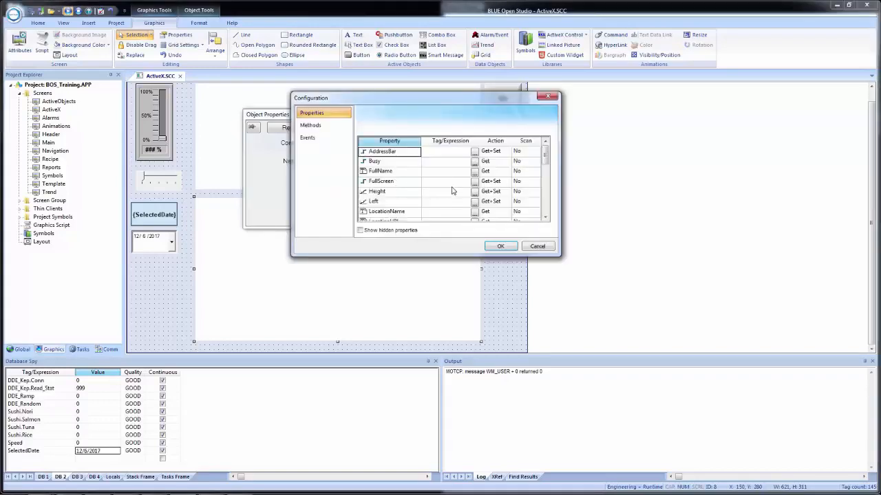
{"action": "left_click", "coordinate": [322, 127]}
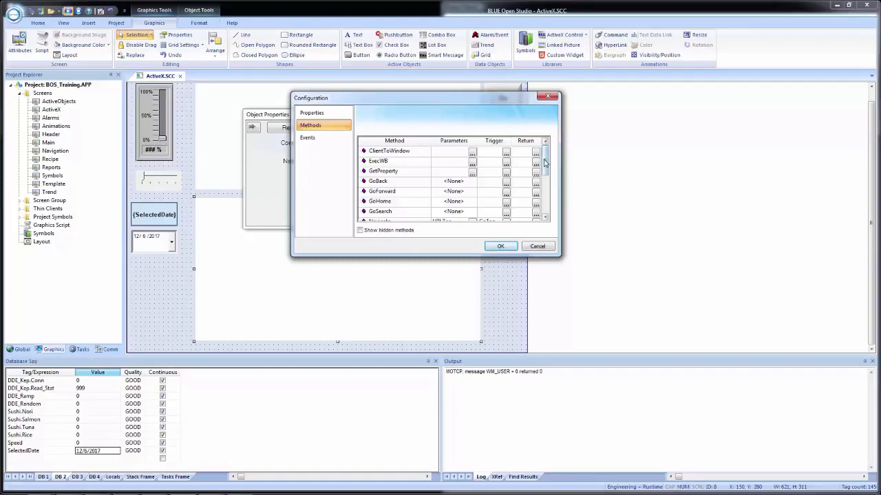
{"action": "scroll", "coordinate": [499, 203], "scroll_direction": "down", "scroll_amount": 2}
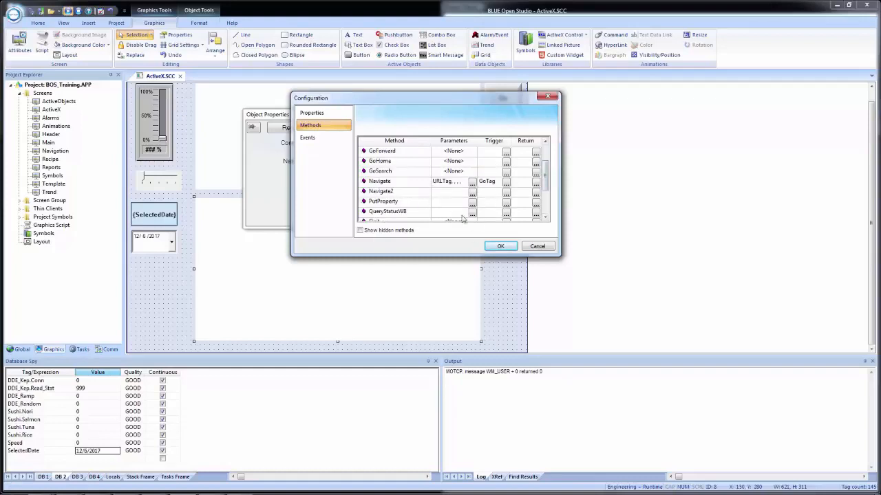
{"action": "left_click", "coordinate": [445, 183]}
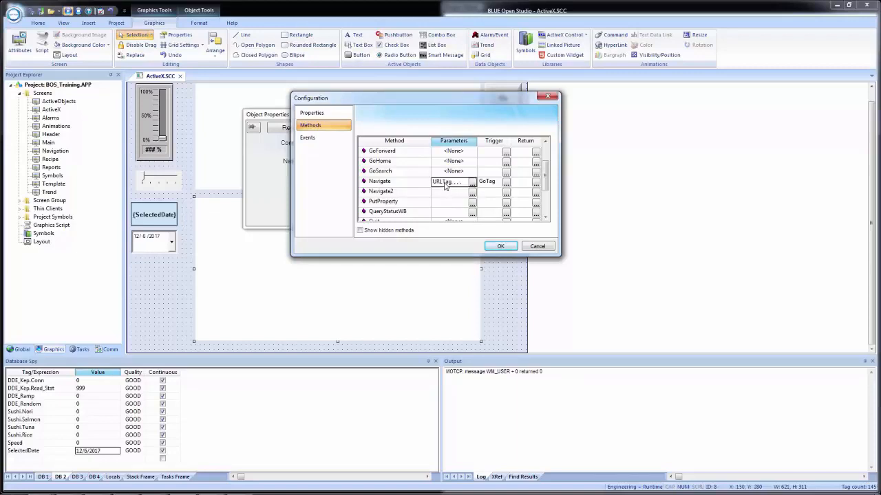
{"action": "left_click", "coordinate": [445, 186]}
{"action": "left_click", "coordinate": [489, 183]}
{"action": "left_click", "coordinate": [490, 184]}
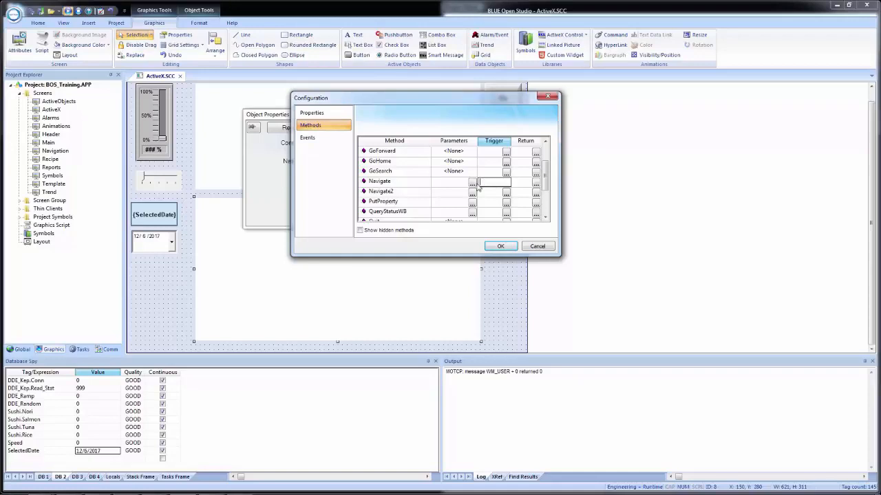
{"action": "left_click", "coordinate": [448, 186]}
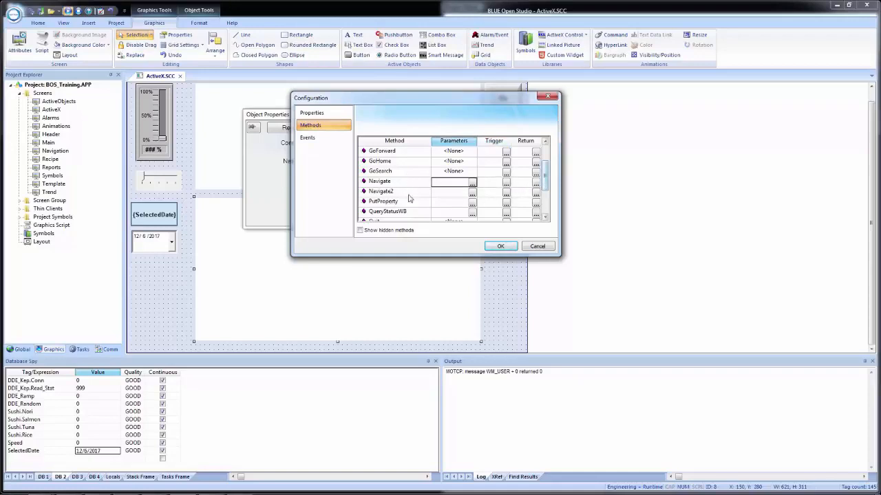
{"action": "left_click", "coordinate": [502, 246]}
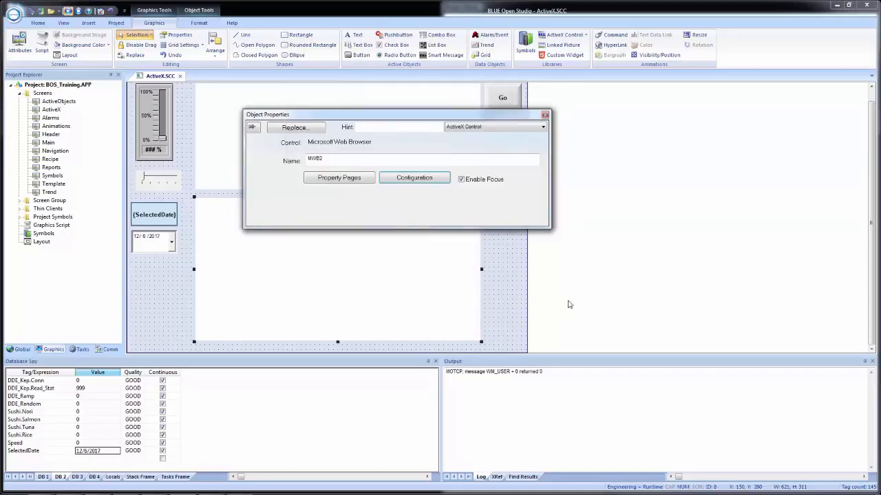
{"action": "left_click", "coordinate": [511, 294]}
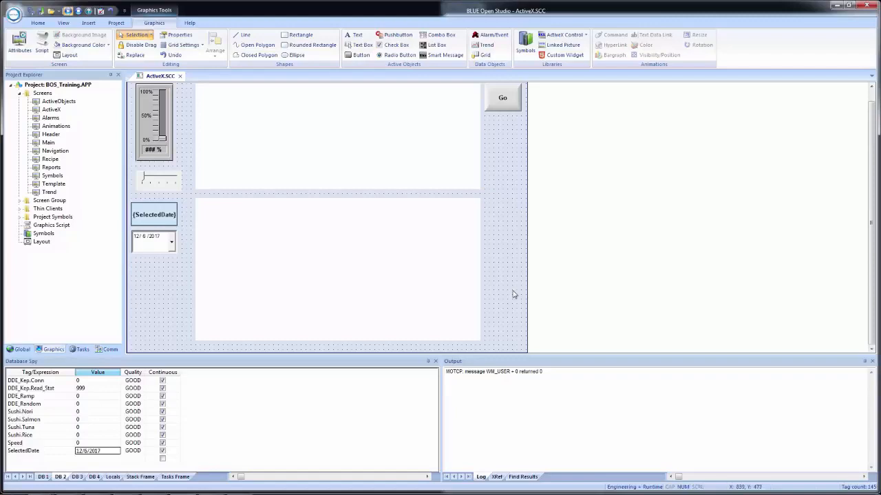
Step: Duplicate the Go button beside the lower web browser at about X 780, Y 280 and set the copy's caption to Website
{"action": "left_click", "coordinate": [504, 100]}
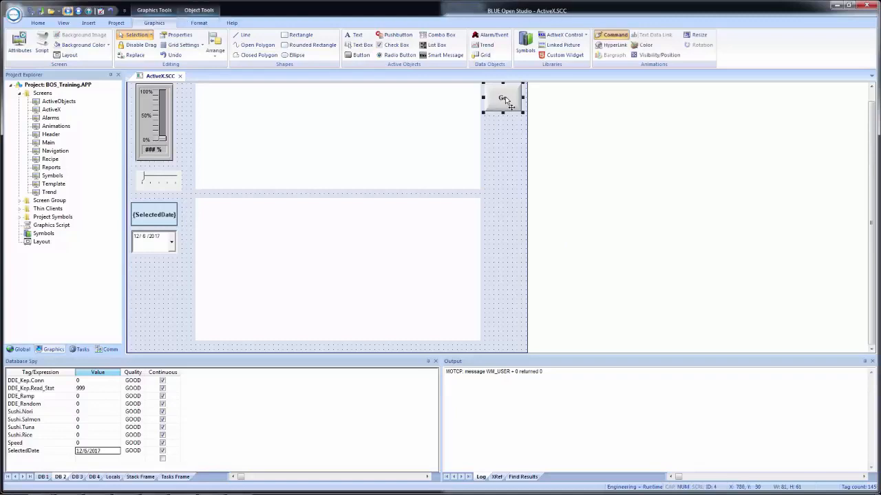
{"action": "left_click_drag", "start_coordinate": [506, 100], "coordinate": [516, 217]}
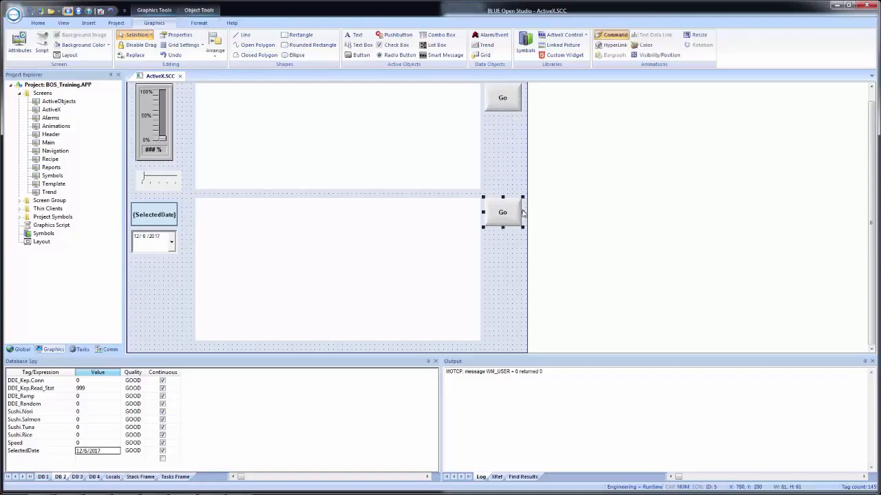
{"action": "double_click", "coordinate": [508, 216]}
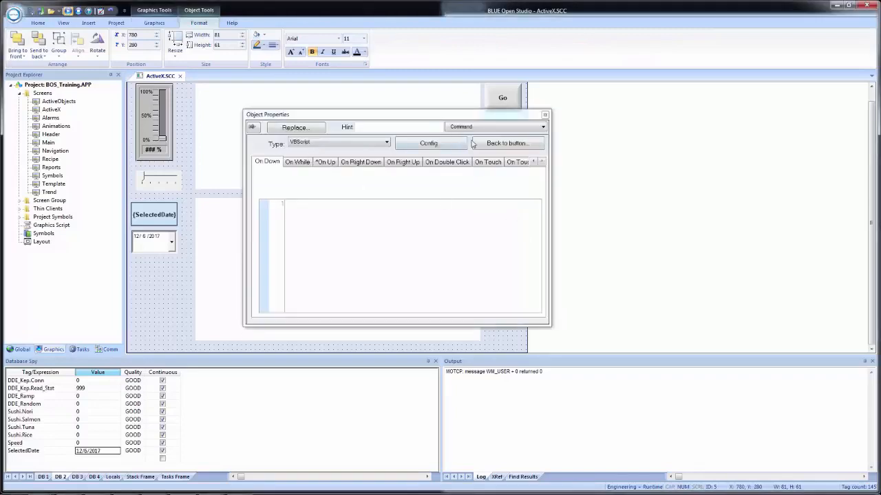
{"action": "left_click", "coordinate": [491, 144]}
{"action": "double_click", "coordinate": [252, 152]}
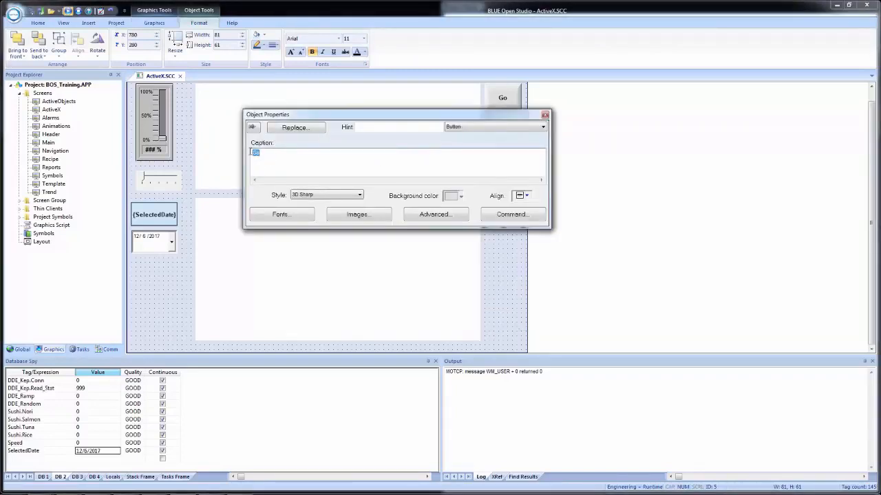
{"action": "type", "text": "Website"}
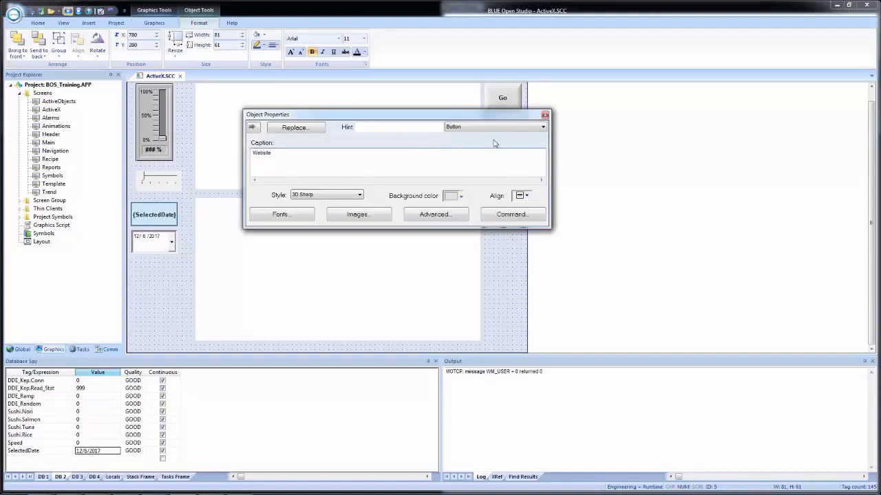
Step: Change the Website button's On Up command type to VBScript and start its script with a reference to MWB2
{"action": "left_click", "coordinate": [512, 216]}
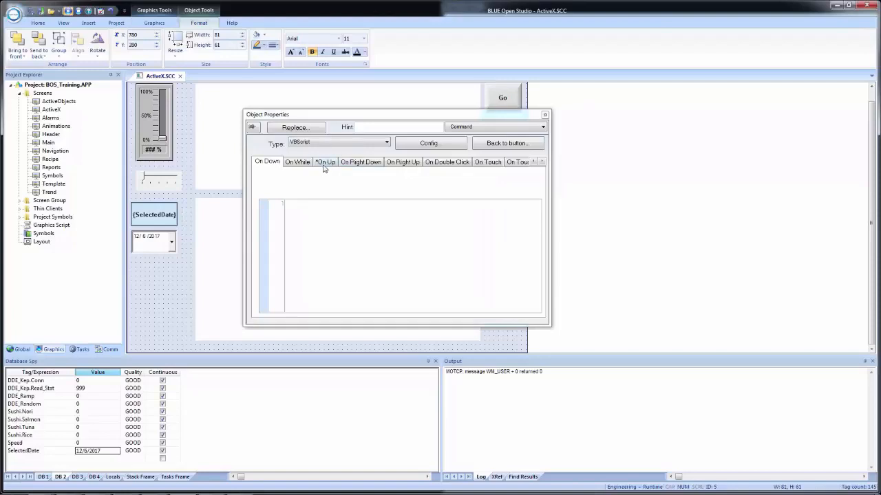
{"action": "left_click", "coordinate": [323, 165]}
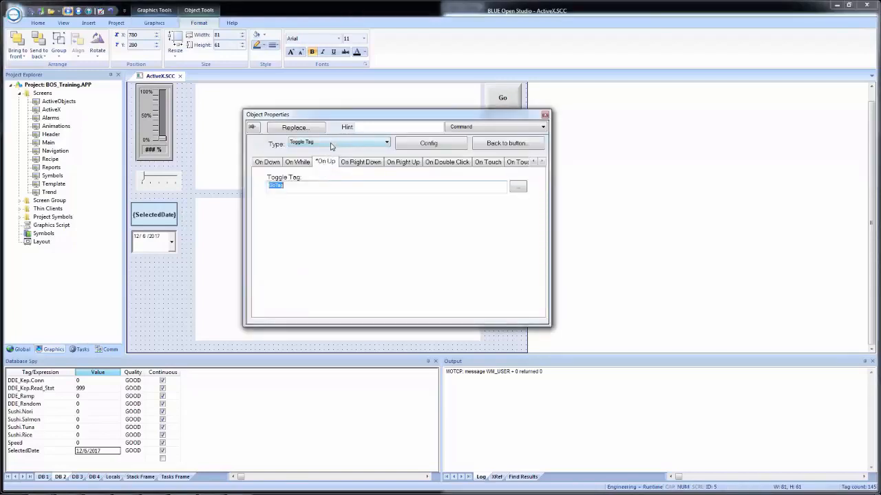
{"action": "left_click", "coordinate": [330, 145]}
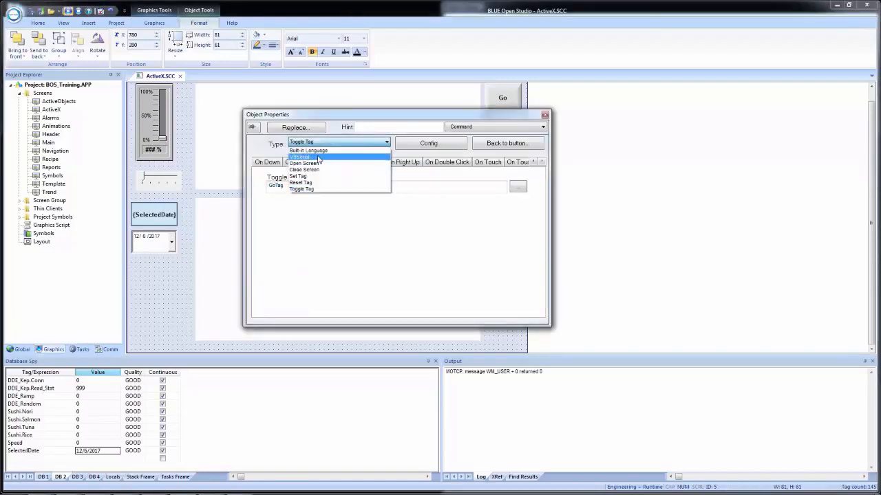
{"action": "left_click", "coordinate": [319, 158]}
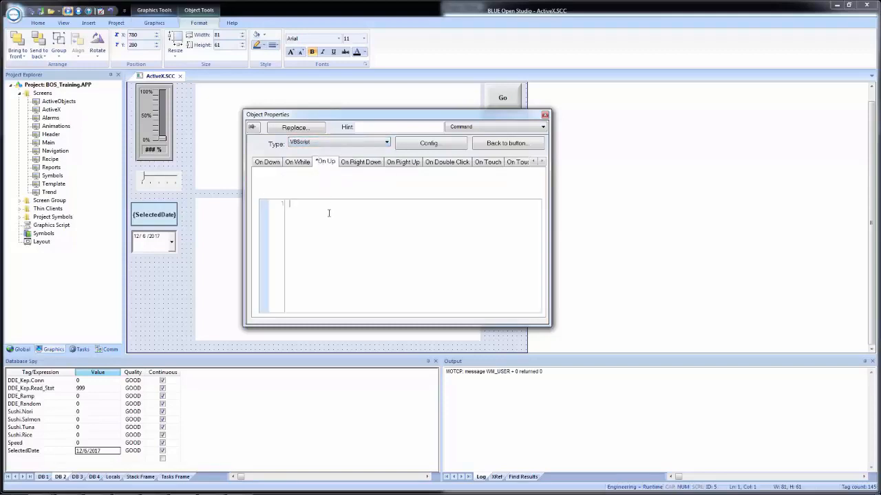
{"action": "type", "text": "MWB2."}
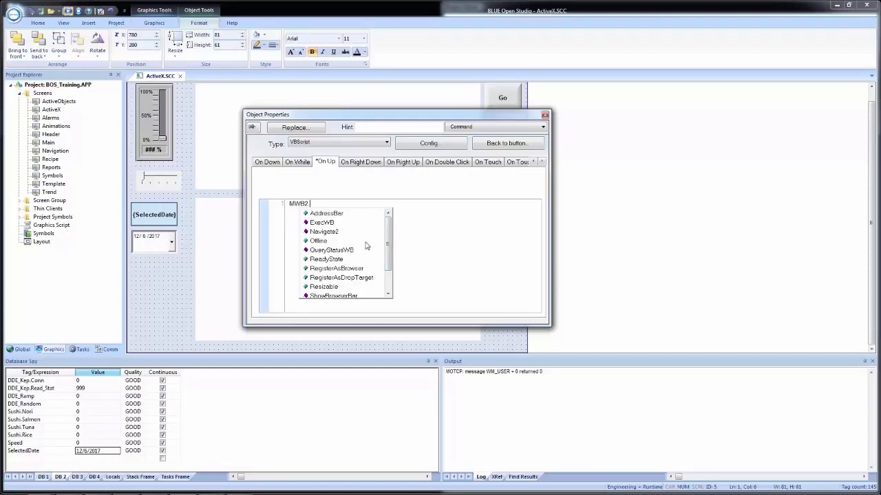
{"action": "double_click", "coordinate": [325, 235]}
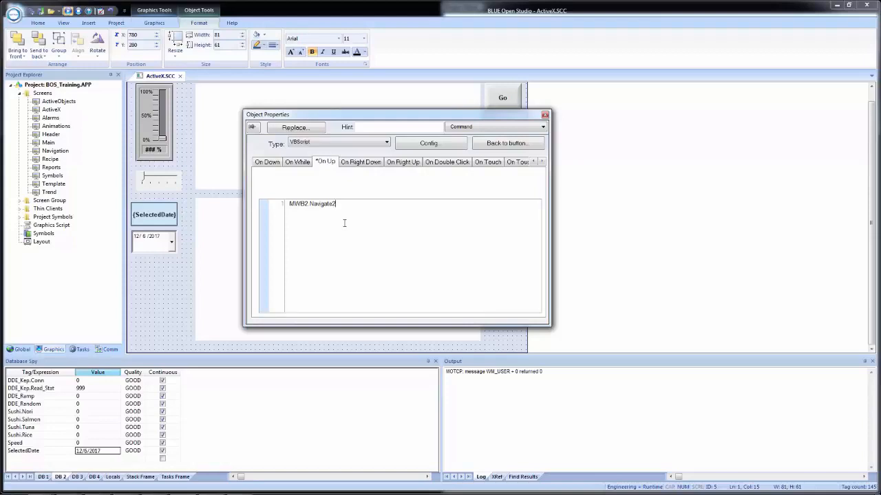
{"action": "type", "text": "("}
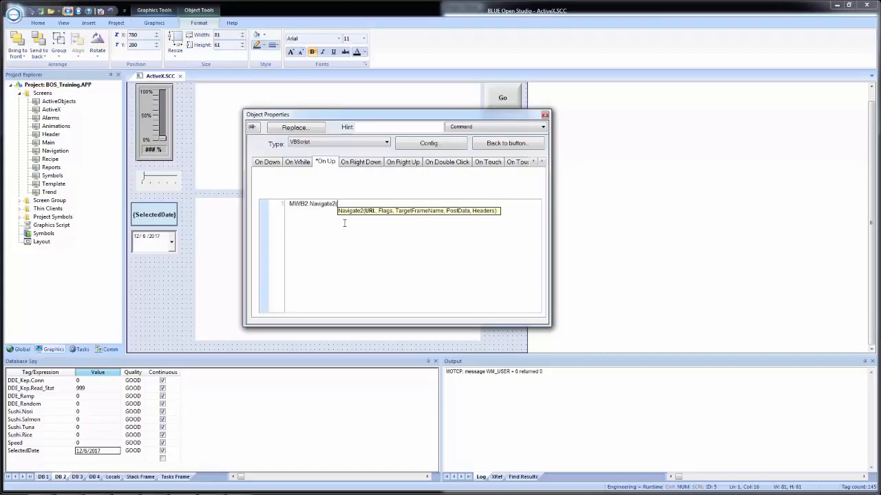
{"action": "type", "text": "\"\""}
{"action": "type", "text": "www."}
{"action": "type", "text": "proface."}
{"action": "type", "text": "america.com"}
{"action": "type", "text": "\")"}
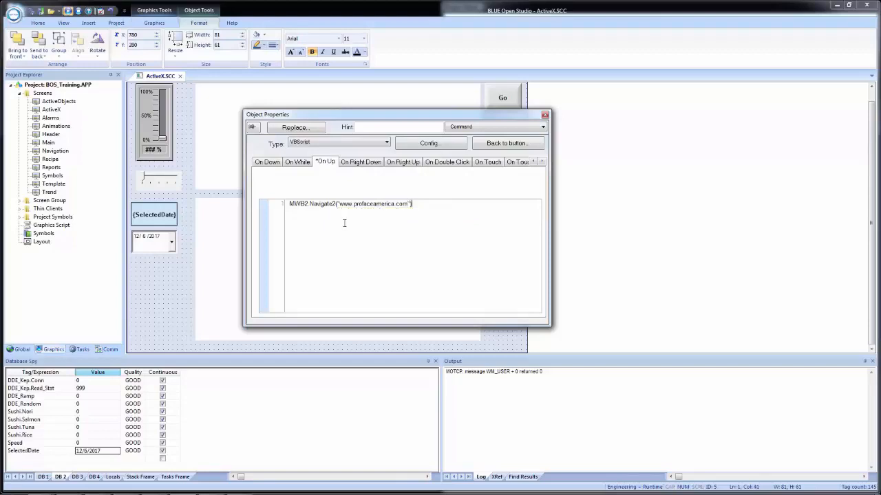
Step: Check the Website button's script for errors and close its object properties
{"action": "right_click", "coordinate": [397, 241]}
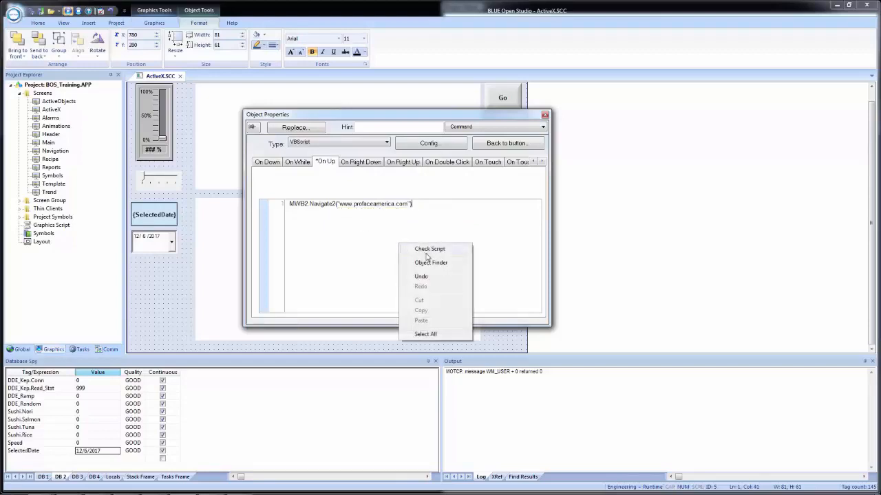
{"action": "left_click", "coordinate": [432, 252]}
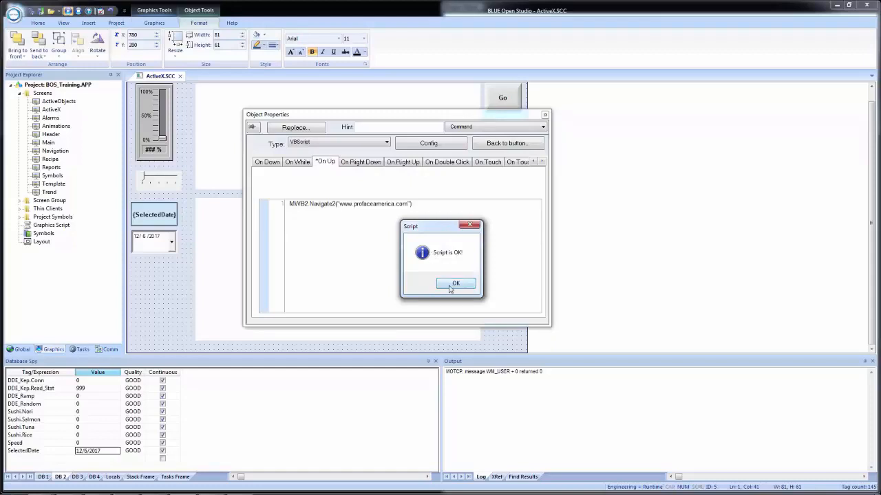
{"action": "left_click", "coordinate": [454, 284]}
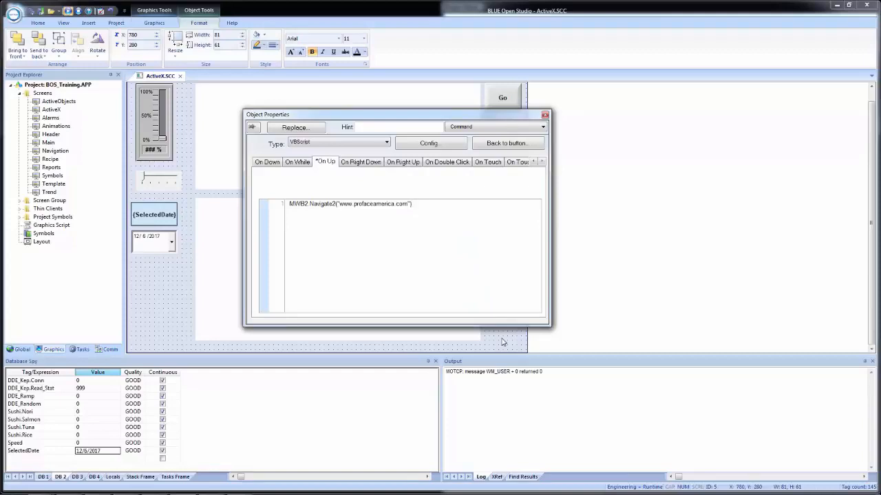
{"action": "left_click", "coordinate": [502, 342]}
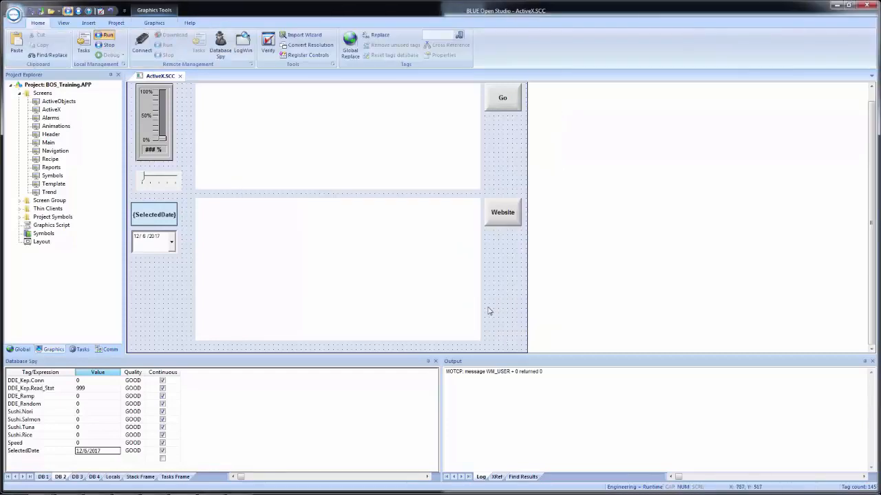
Step: Place the editor beside the running project, save all documents and test the Website button in the runtime
{"action": "key", "text": "super+Left"}
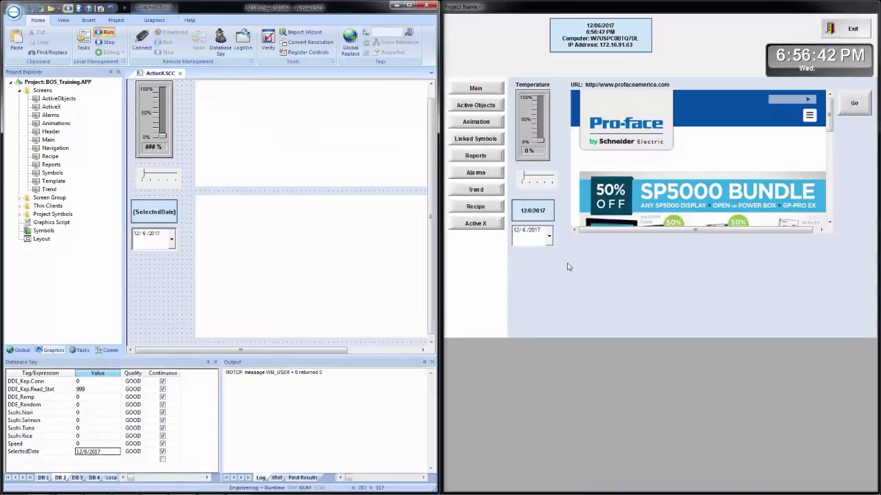
{"action": "left_click", "coordinate": [32, 9]}
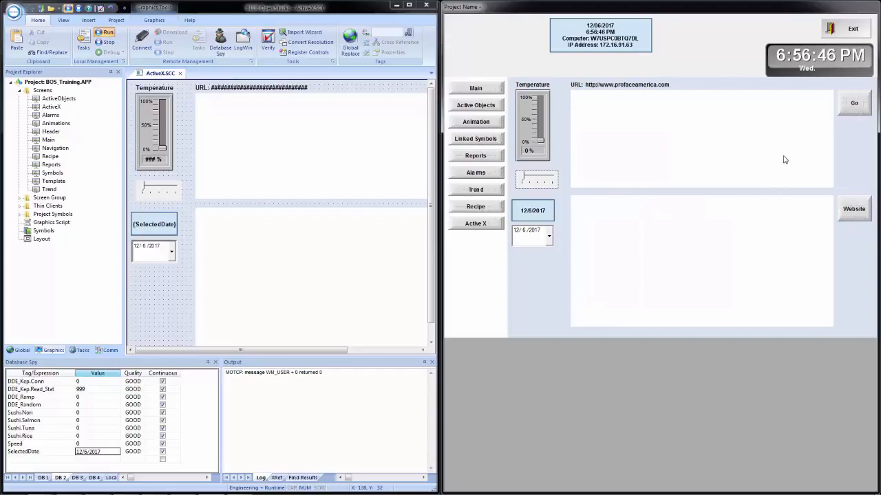
{"action": "left_click", "coordinate": [855, 213]}
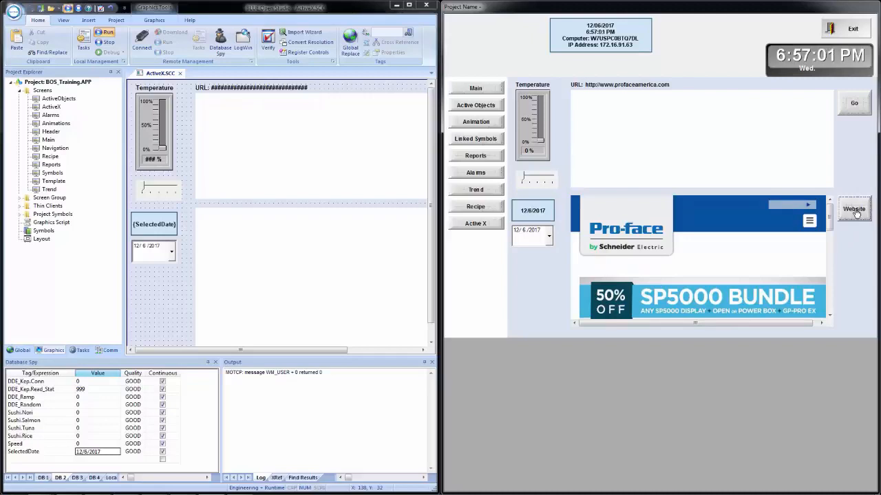
Step: Duplicate the Website button directly beneath it at X 780, Y 360 and set the copy's caption to PDF
{"action": "left_click_drag", "start_coordinate": [210, 350], "coordinate": [291, 355]}
{"action": "left_click", "coordinate": [402, 230]}
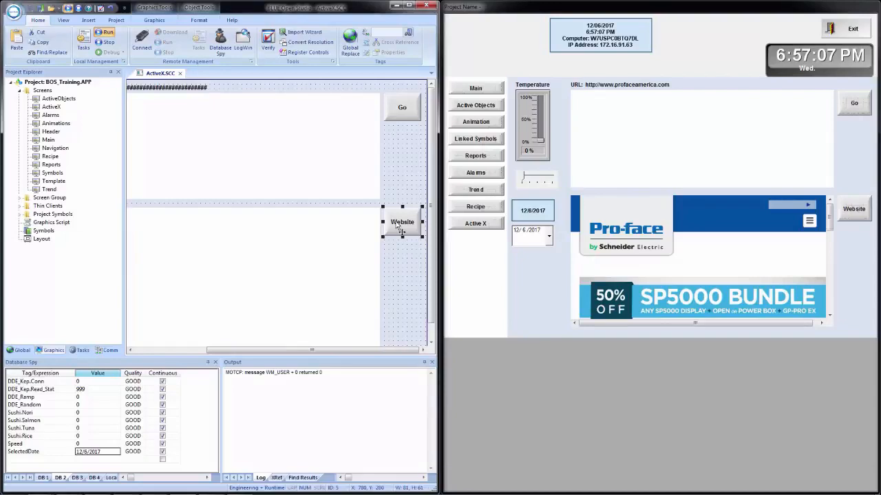
{"action": "left_click_drag", "start_coordinate": [397, 226], "coordinate": [398, 267]}
{"action": "double_click", "coordinate": [397, 264]}
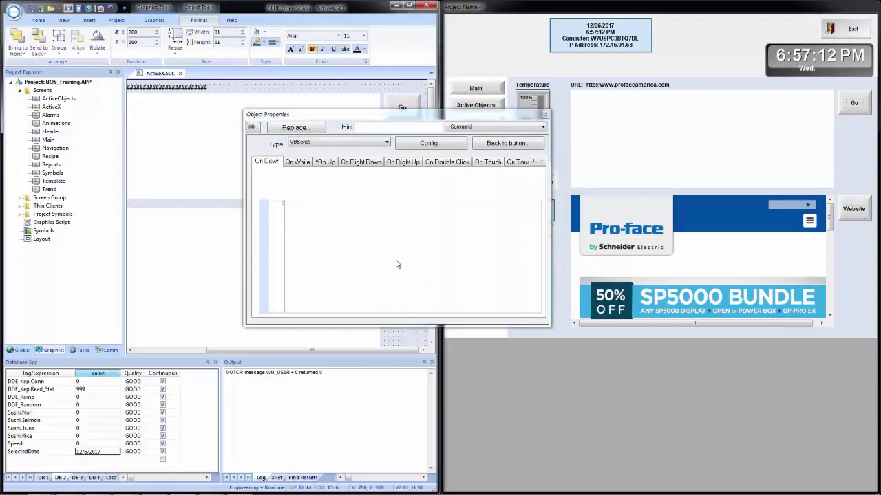
{"action": "left_click", "coordinate": [502, 143]}
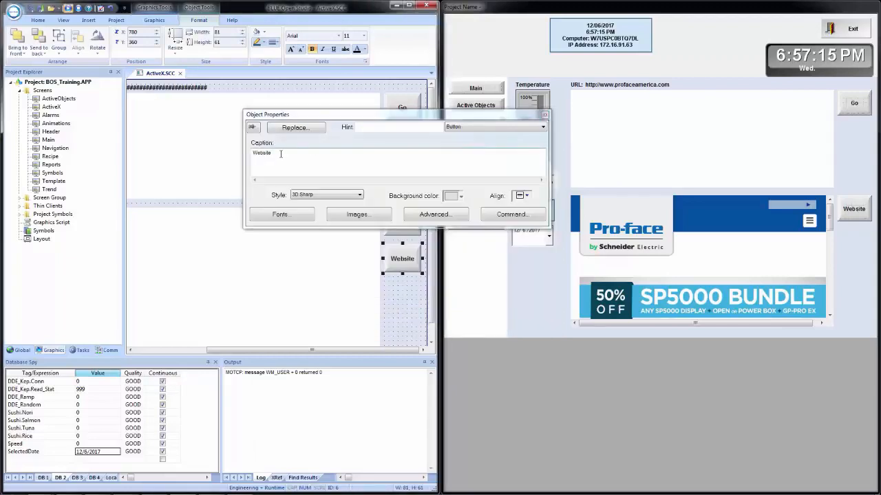
{"action": "left_click_drag", "start_coordinate": [287, 154], "coordinate": [240, 155]}
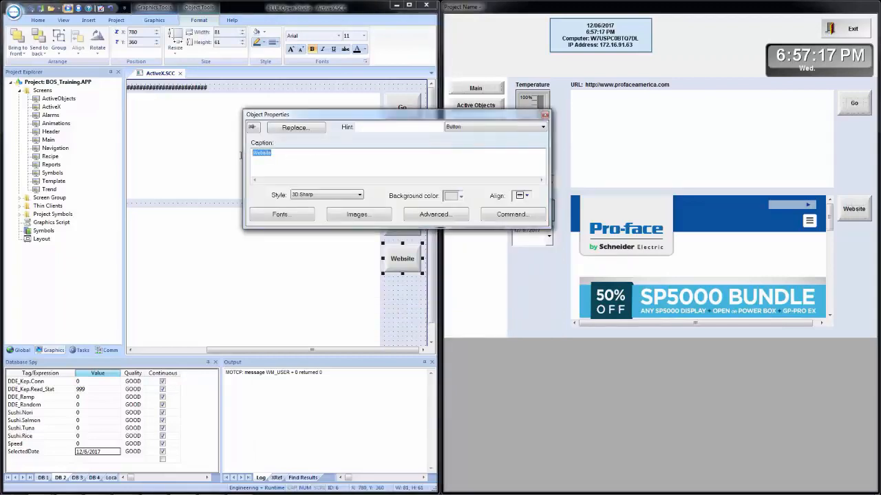
{"action": "type", "text": "PDF"}
Step: Open the PDF button's On Up script and select the web address argument of the Navigate2 call
{"action": "left_click", "coordinate": [521, 213]}
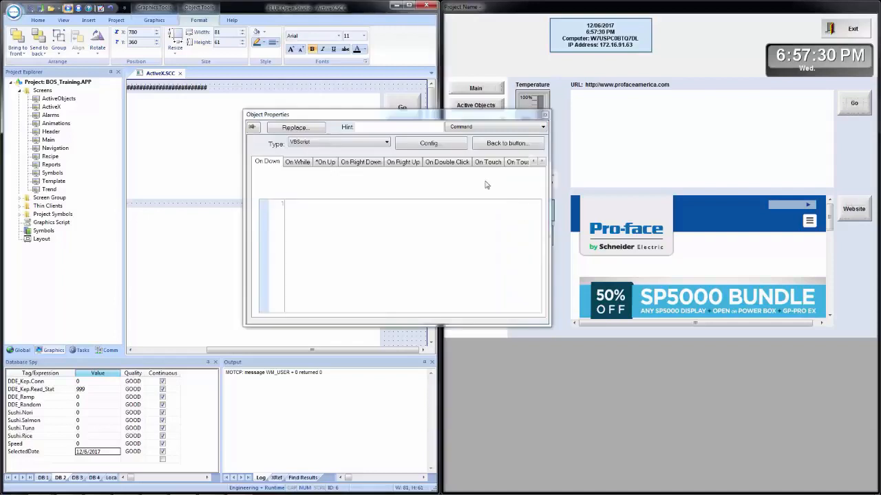
{"action": "left_click", "coordinate": [319, 163]}
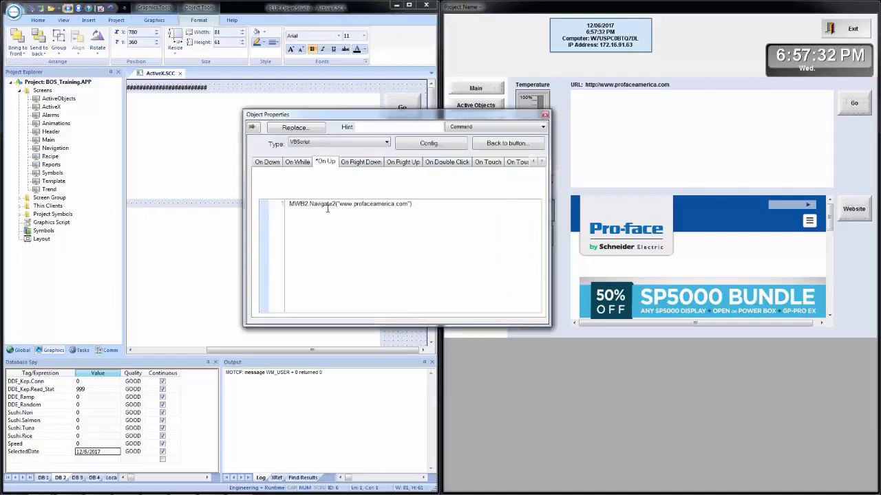
{"action": "left_click_drag", "start_coordinate": [339, 205], "coordinate": [433, 248]}
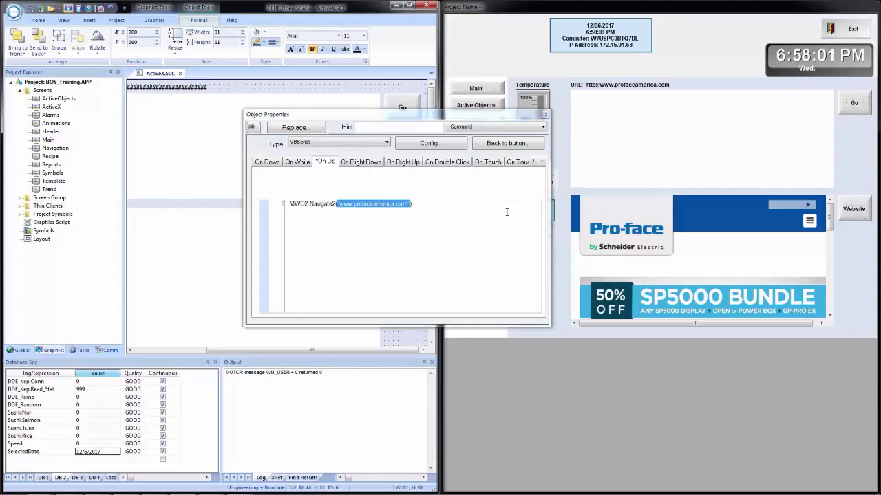
Step: Switch to Windows Explorer, locate BOSDS.pdf in C:\BOS Training Files and look for it in the C:\BOS_Training project folder
{"action": "key", "text": "super+e"}
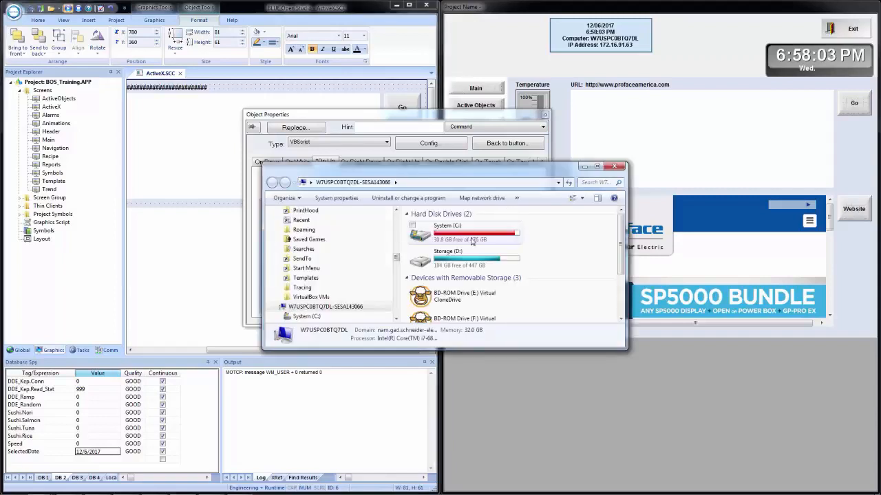
{"action": "left_click", "coordinate": [597, 168]}
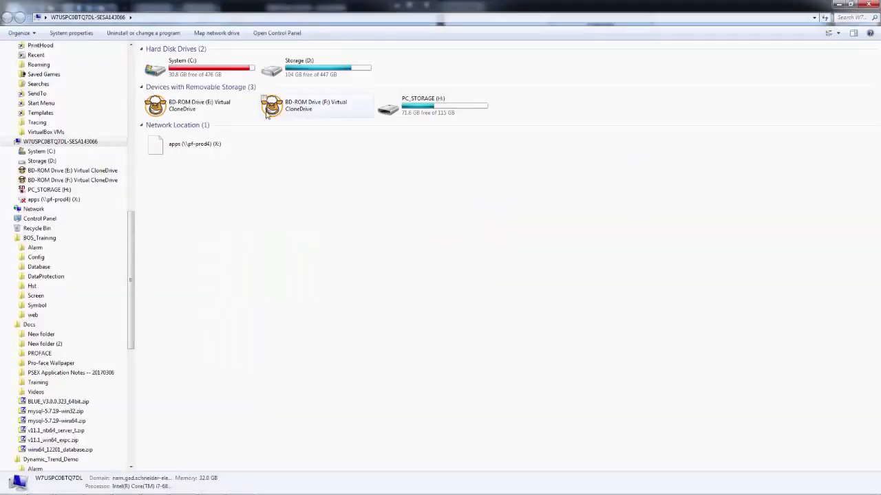
{"action": "left_click", "coordinate": [223, 77]}
{"action": "double_click", "coordinate": [223, 77]}
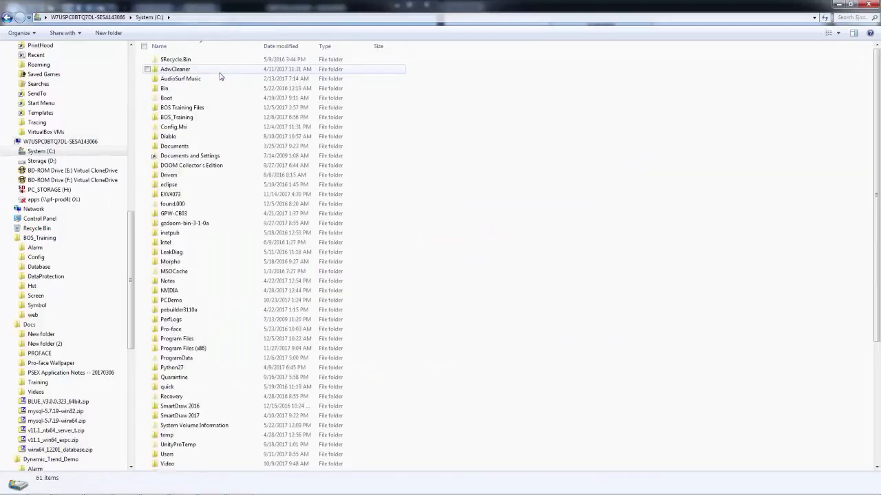
{"action": "double_click", "coordinate": [195, 110]}
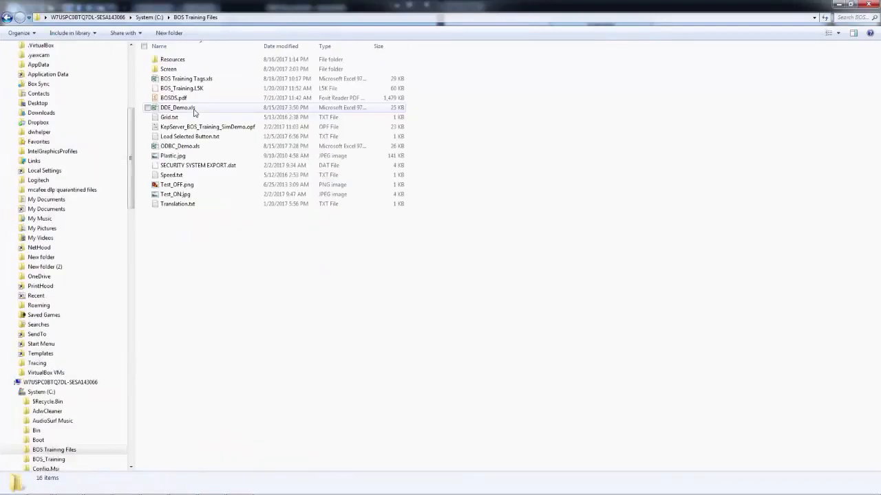
{"action": "left_click", "coordinate": [176, 98]}
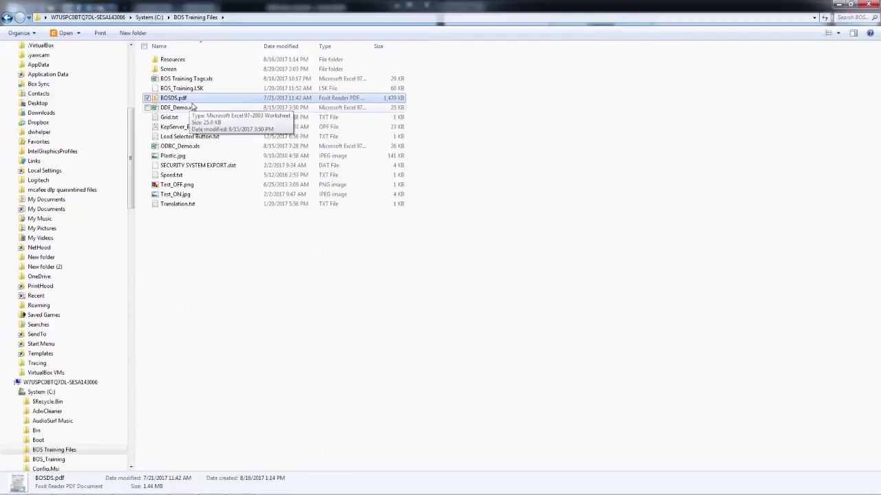
{"action": "left_click", "coordinate": [149, 18]}
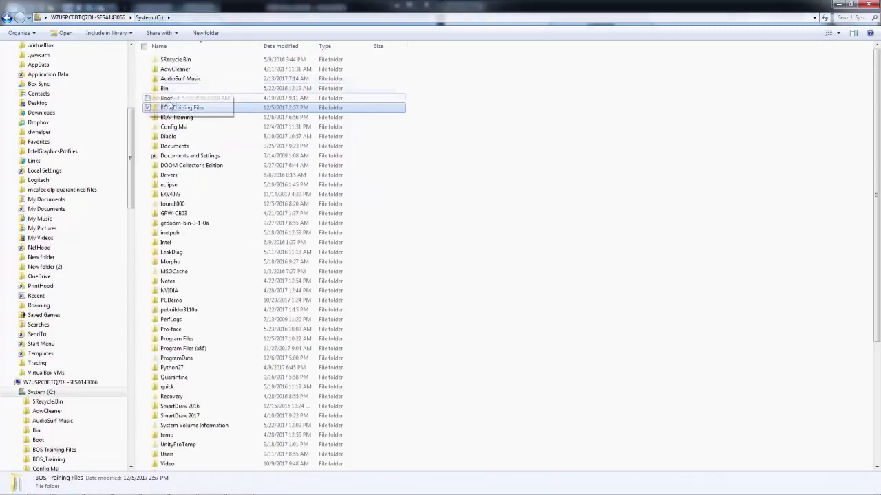
{"action": "double_click", "coordinate": [176, 118]}
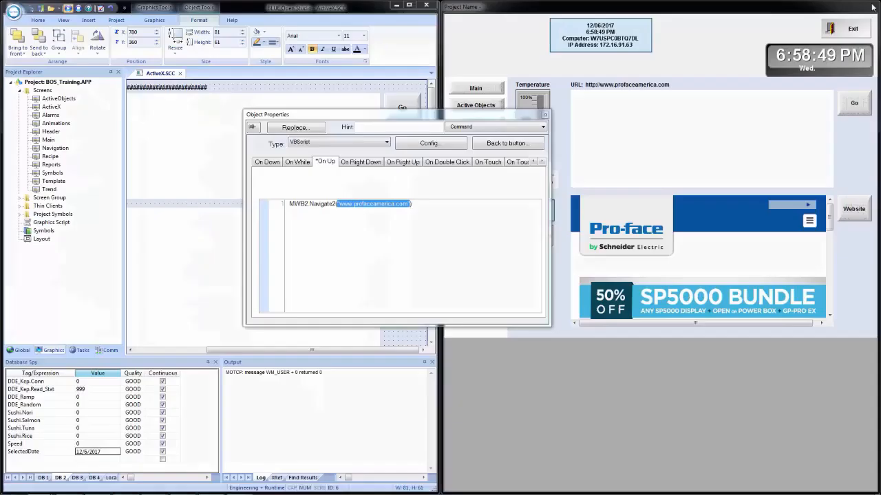
{"action": "left_click", "coordinate": [868, 5]}
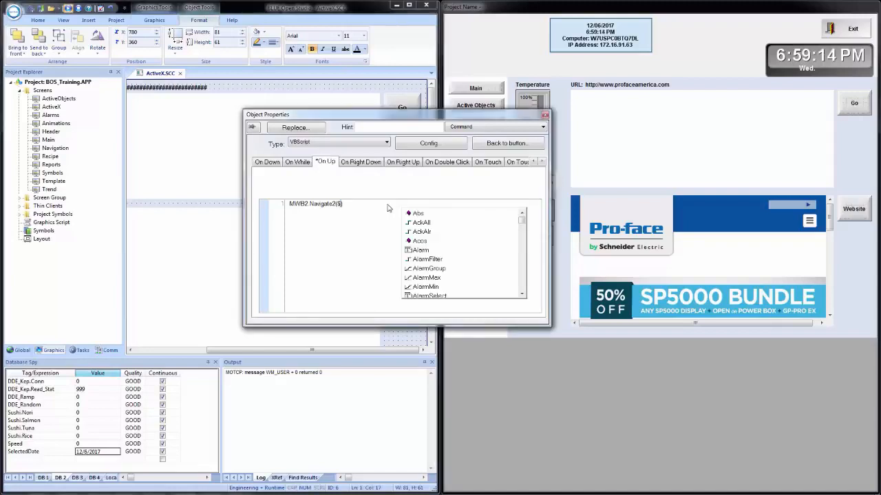
Step: Replace the web address in the PDF button's script so it reads MWB2.Navigate2($GetAppPath() & "BOSDS.pdf")
{"action": "type", "text": "get"}
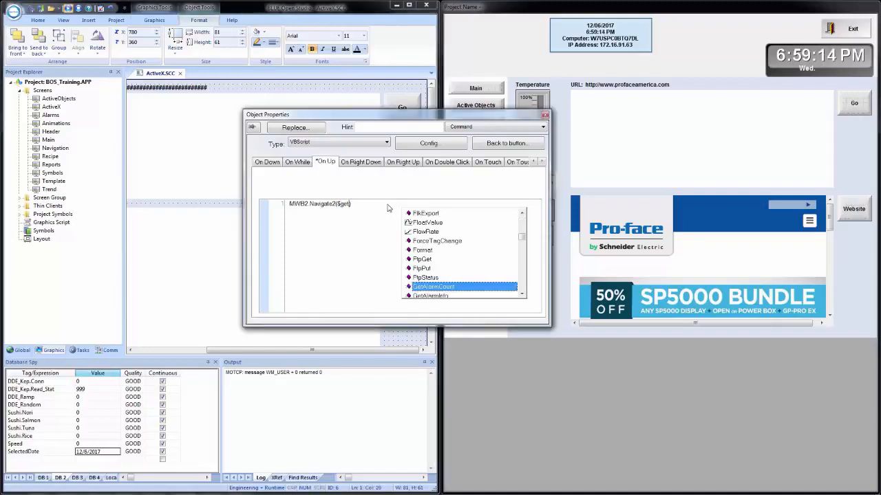
{"action": "type", "text": "appp"}
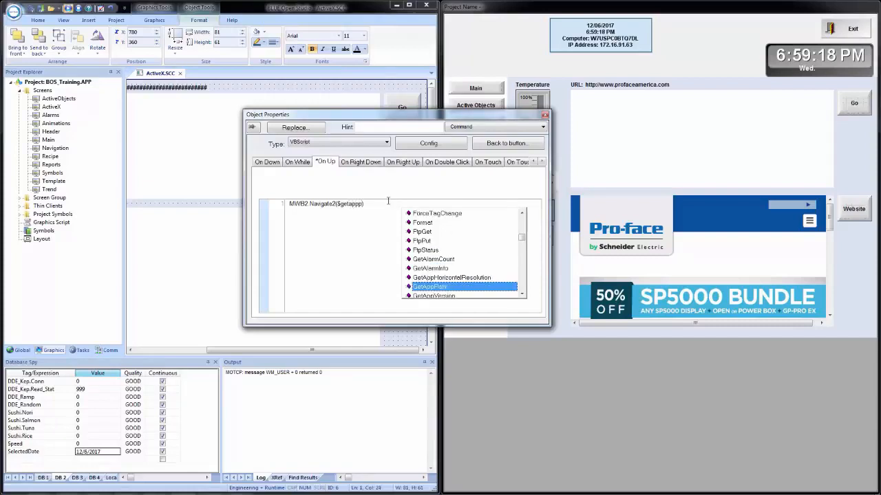
{"action": "key", "text": "Return"}
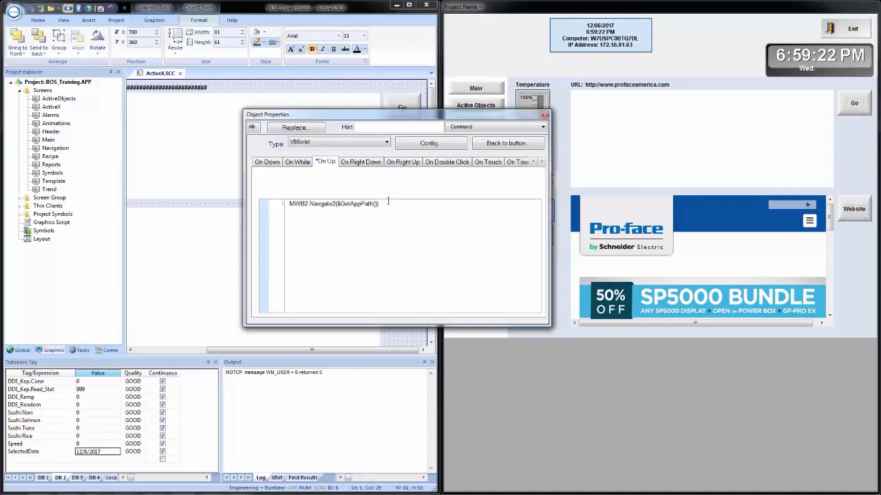
{"action": "type", "text": "& \"\""}
{"action": "key", "text": "Left"}
{"action": "type", "text": "BOSDS.pdf"}
Step: Check the PDF button's script for errors and close its object properties
{"action": "right_click", "coordinate": [454, 214]}
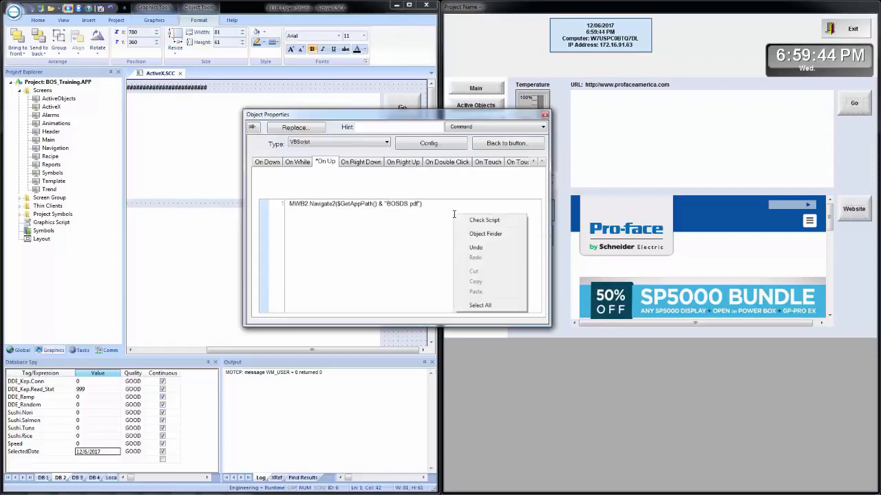
{"action": "left_click", "coordinate": [489, 222]}
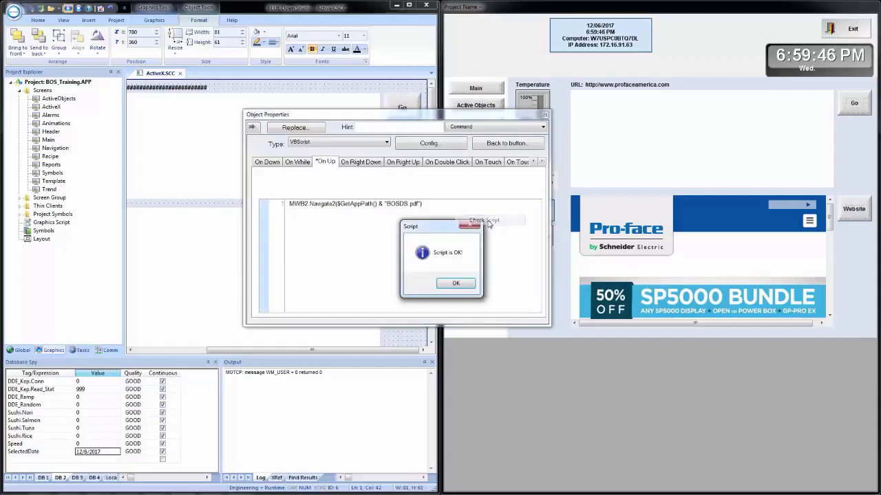
{"action": "left_click", "coordinate": [452, 284]}
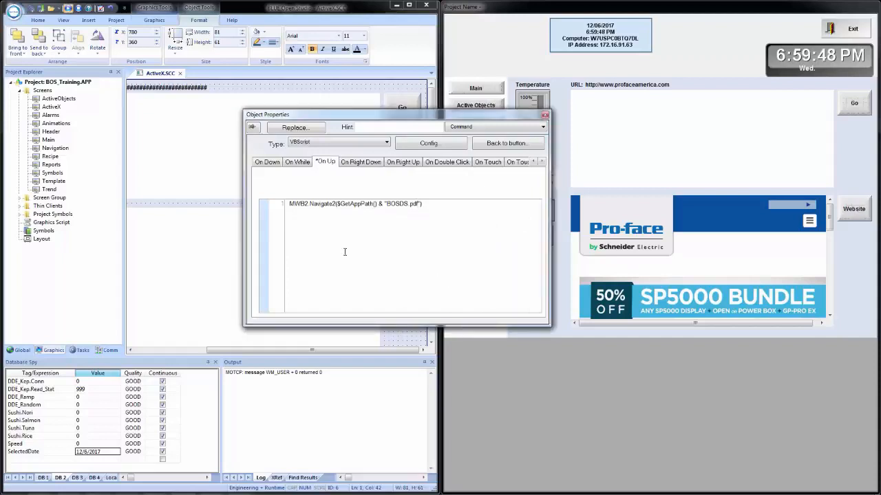
{"action": "left_click", "coordinate": [389, 91]}
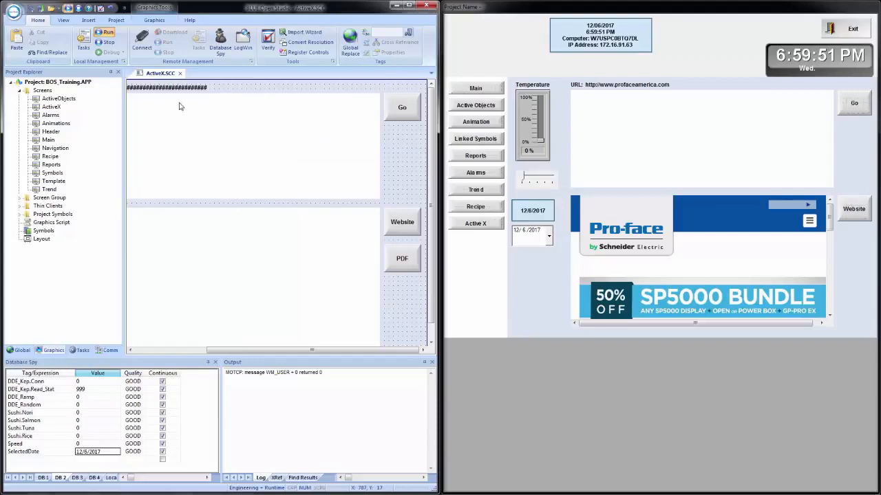
Step: Save all documents and test the lower browser in the runtime by alternating between the PDF and Website buttons
{"action": "left_click", "coordinate": [30, 10]}
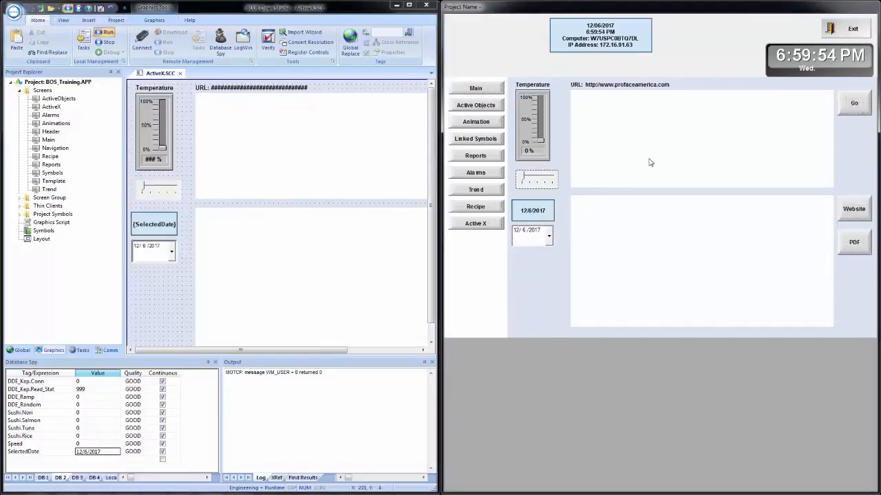
{"action": "left_click", "coordinate": [858, 245]}
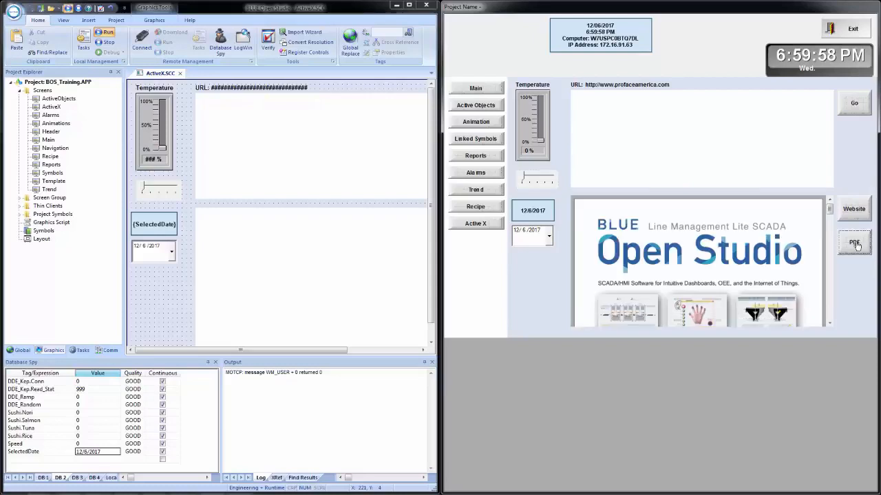
{"action": "mouse_move", "coordinate": [832, 214]}
{"action": "left_mouse_down"}
{"action": "mouse_move", "coordinate": [843, 249]}
{"action": "mouse_move", "coordinate": [843, 227]}
{"action": "left_mouse_up"}
{"action": "left_click", "coordinate": [859, 215]}
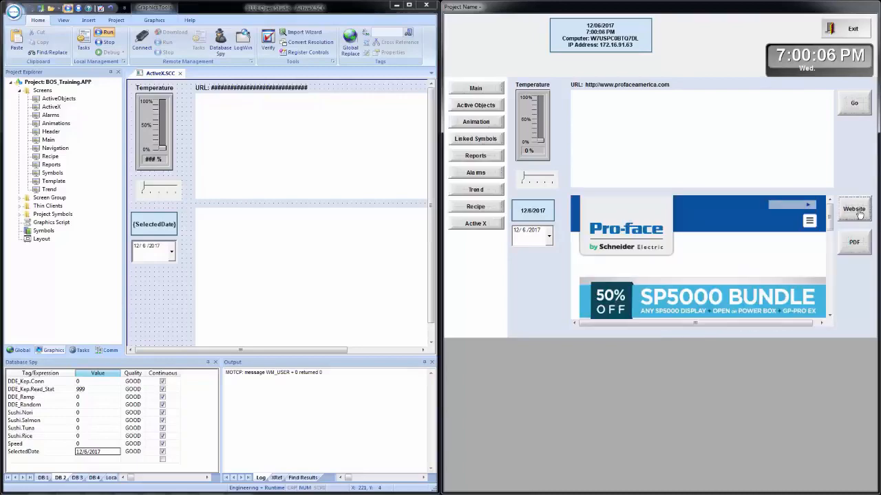
{"action": "left_click", "coordinate": [856, 247]}
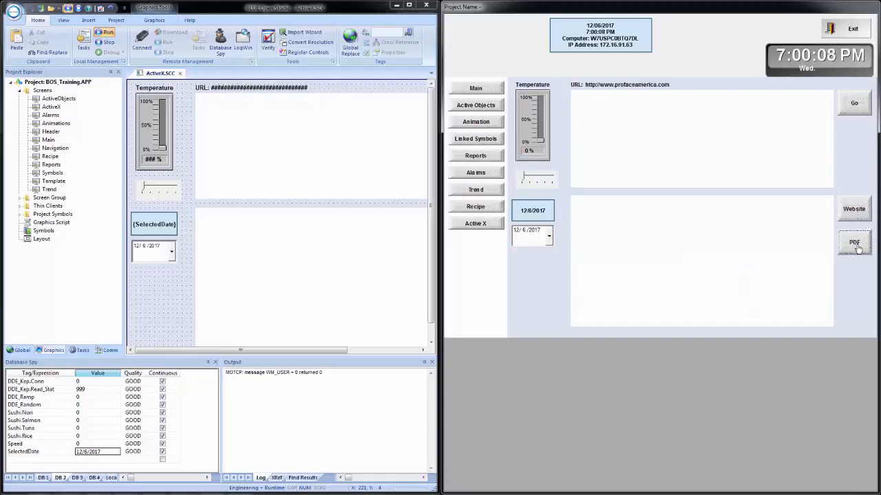